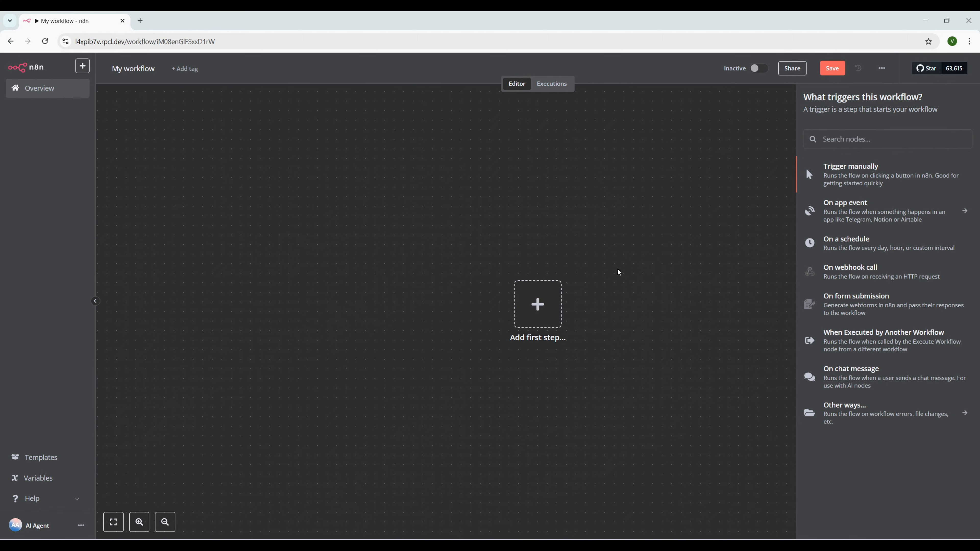
Add a manual 'When clicking Test workflow' trigger and position it on the canvas
click(617, 271)
drag(552, 301, 215, 230)
click(215, 233)
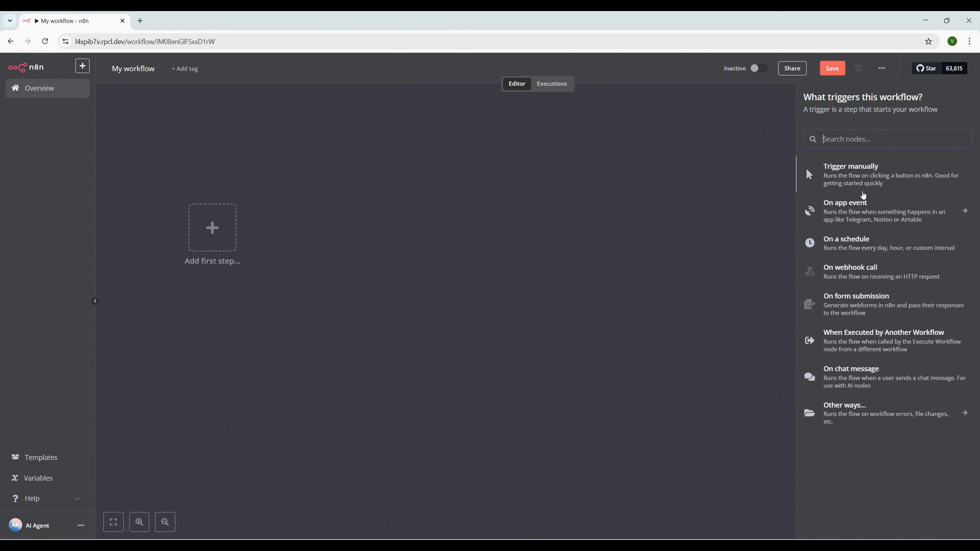
click(865, 181)
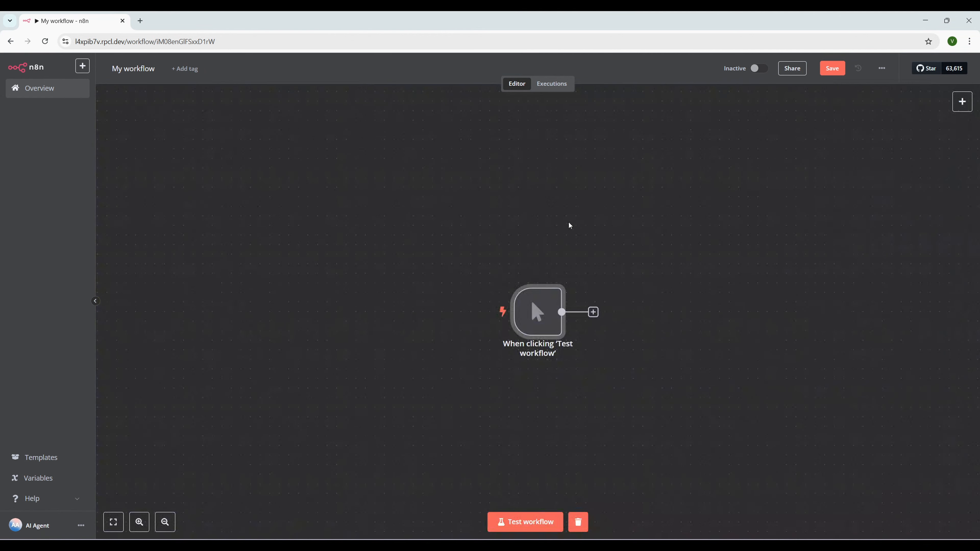
drag(534, 311, 293, 228)
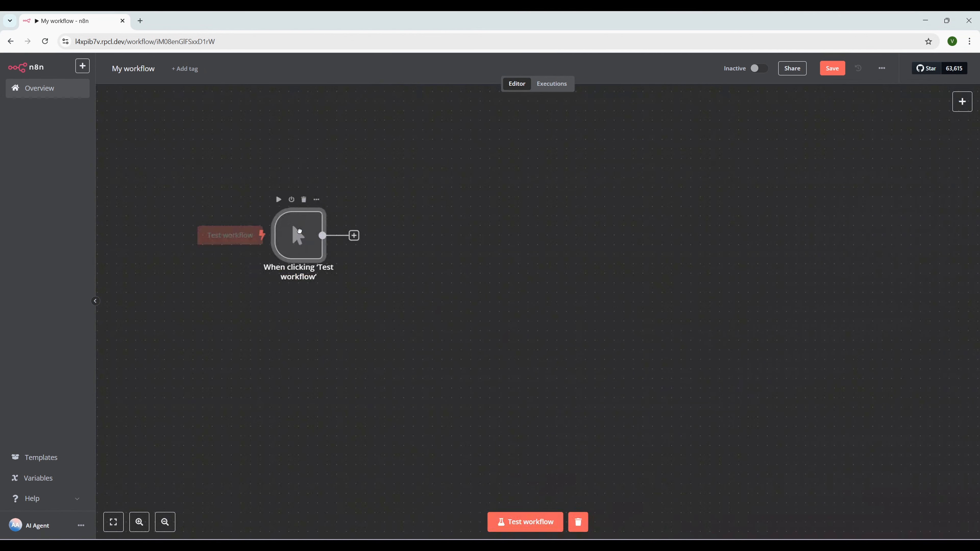
Run the workflow once and inspect the manual trigger's single output item
click(236, 232)
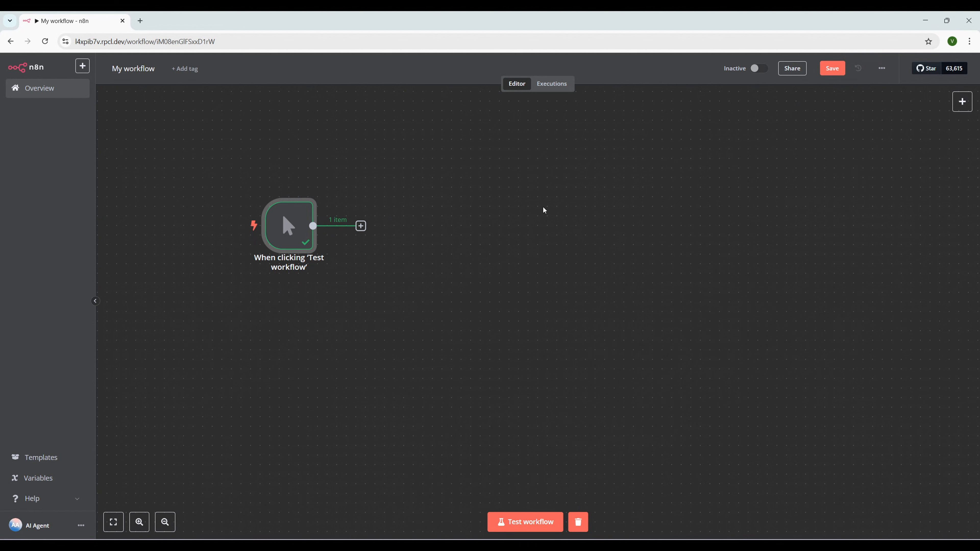
mouse_move(290, 223)
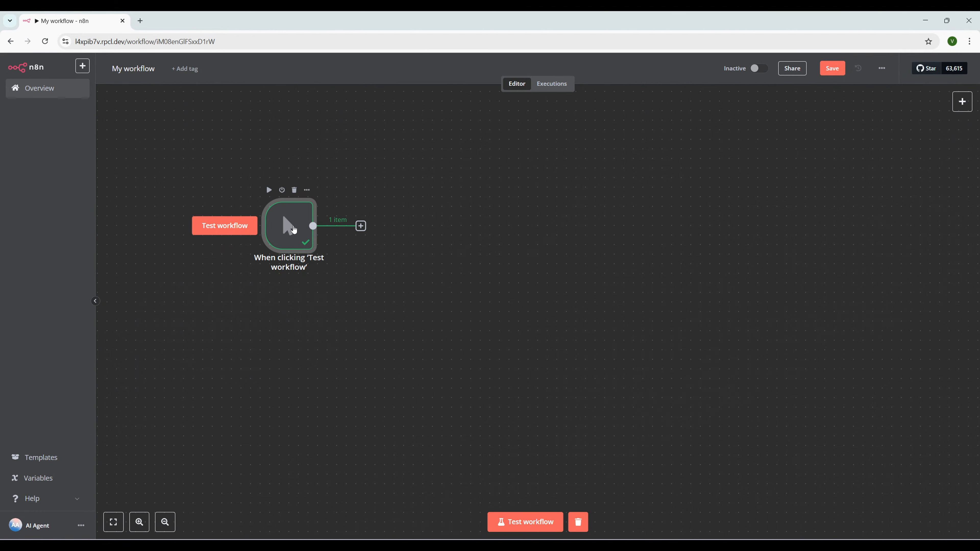
double_click(293, 230)
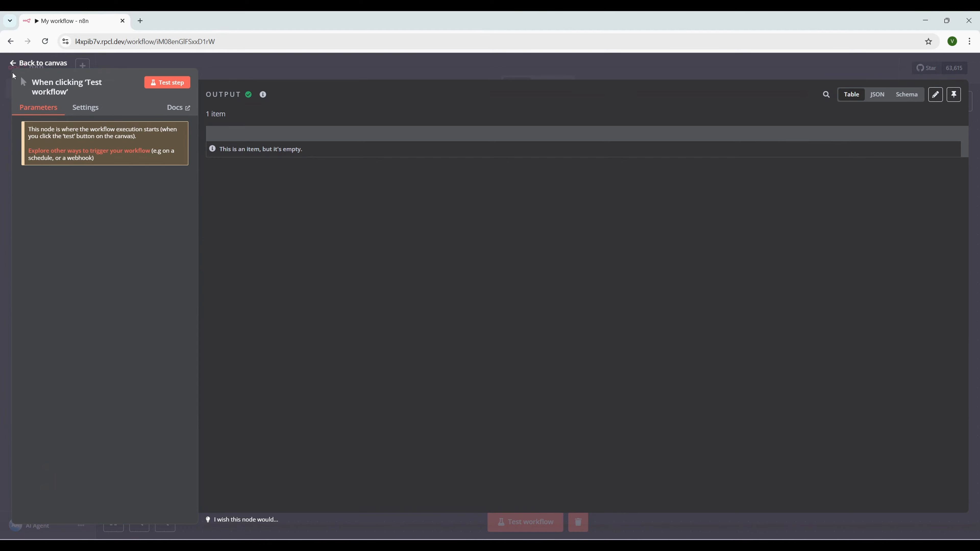
click(14, 64)
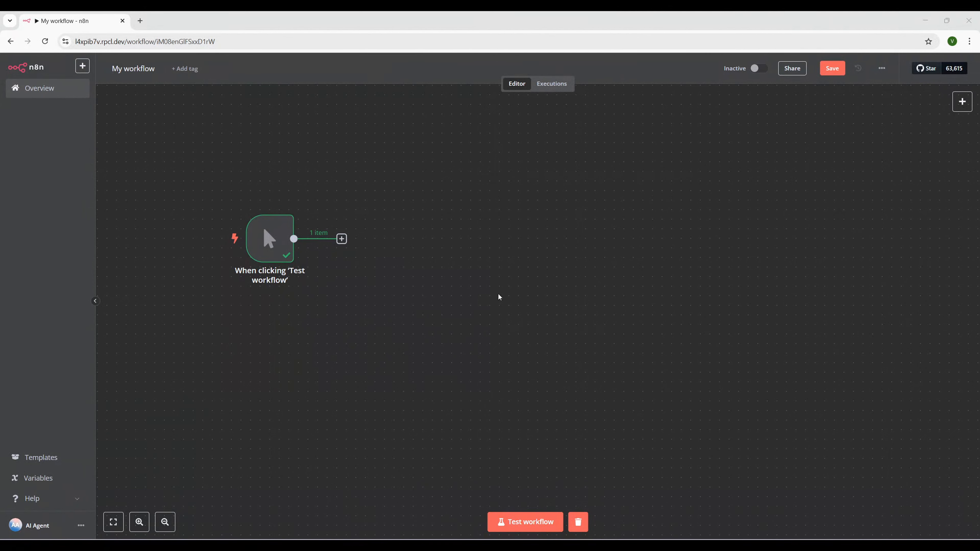
Replace the manual trigger with an On chat message trigger
click(276, 204)
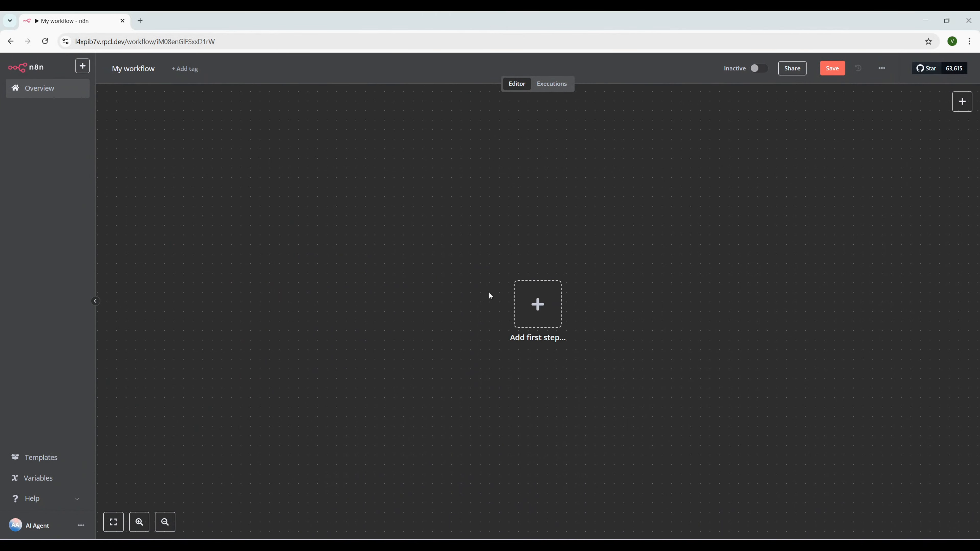
click(196, 237)
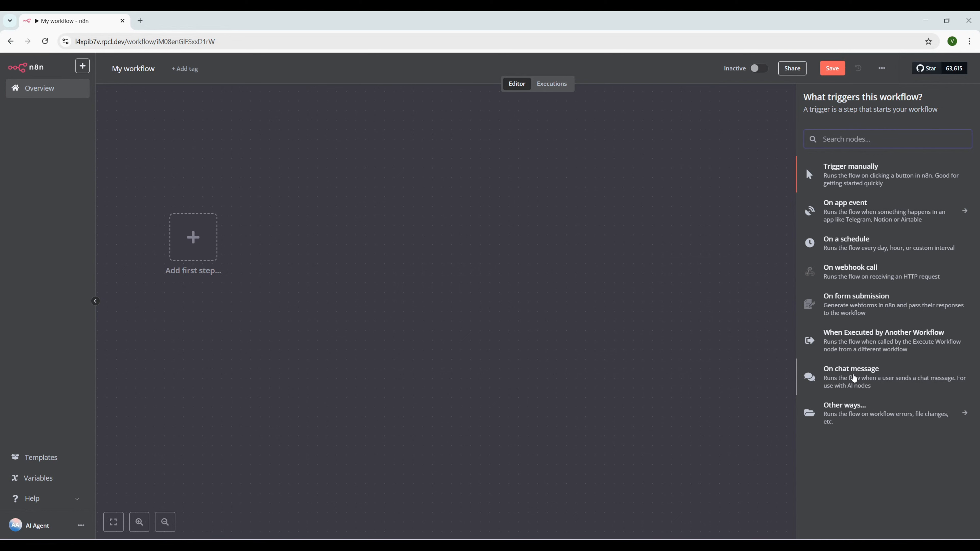
click(852, 378)
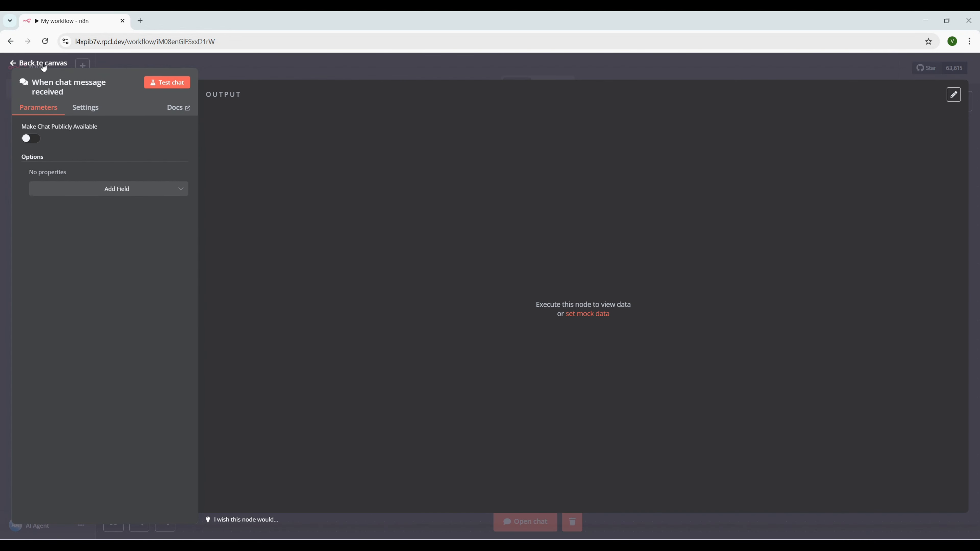
click(42, 63)
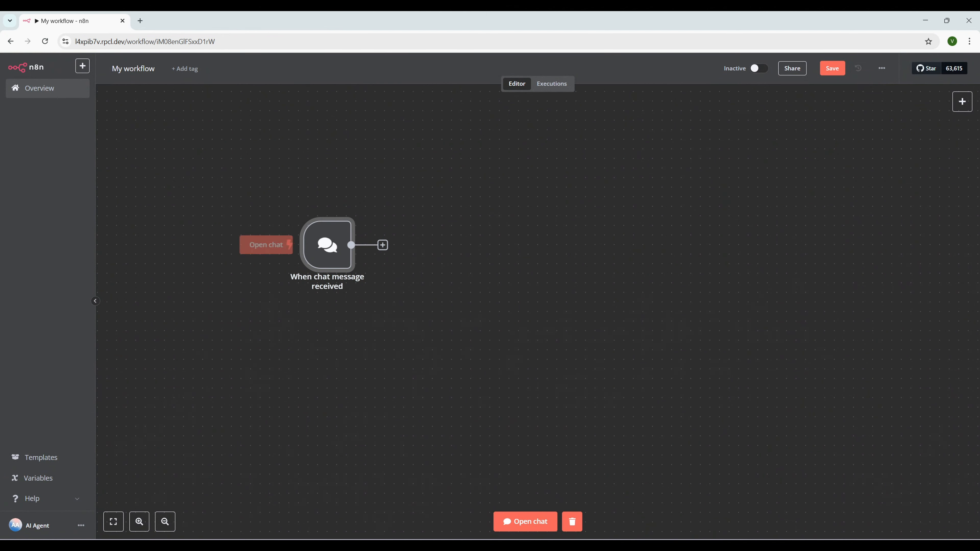
Send 'Hi there' through the workflow's test chat
click(272, 246)
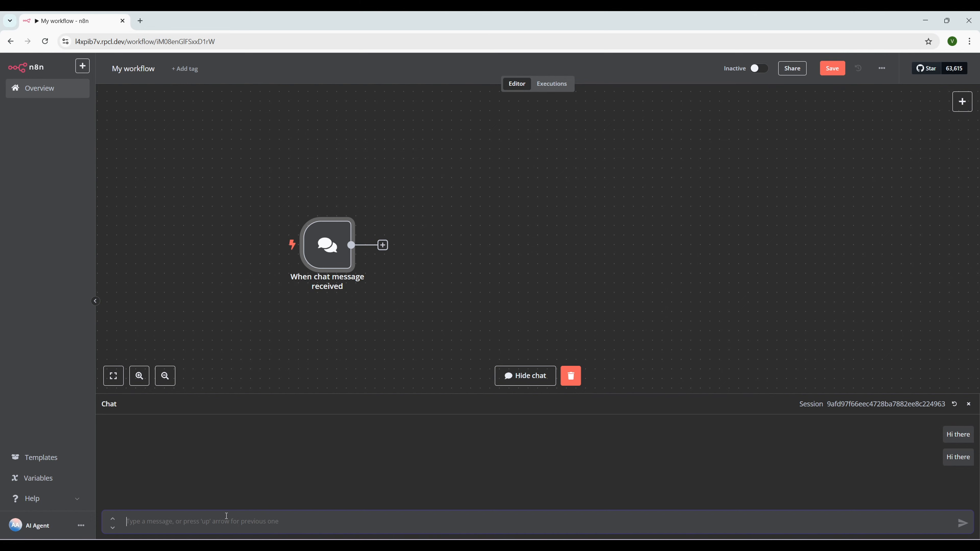
text(Hi there)
mouse_move(328, 282)
key(Return)
mouse_move(354, 242)
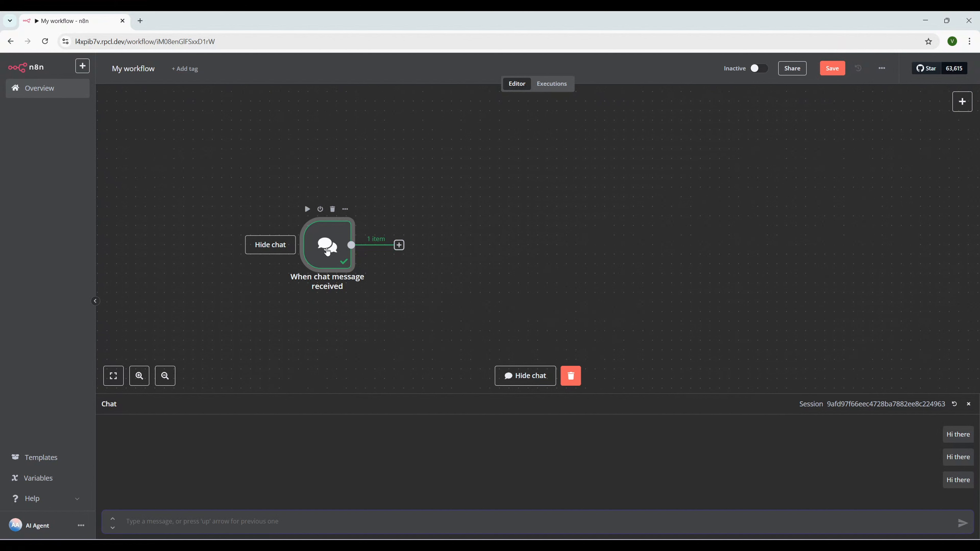
Inspect the chat trigger's output, selecting the 'Hi there' chatInput value
double_click(333, 250)
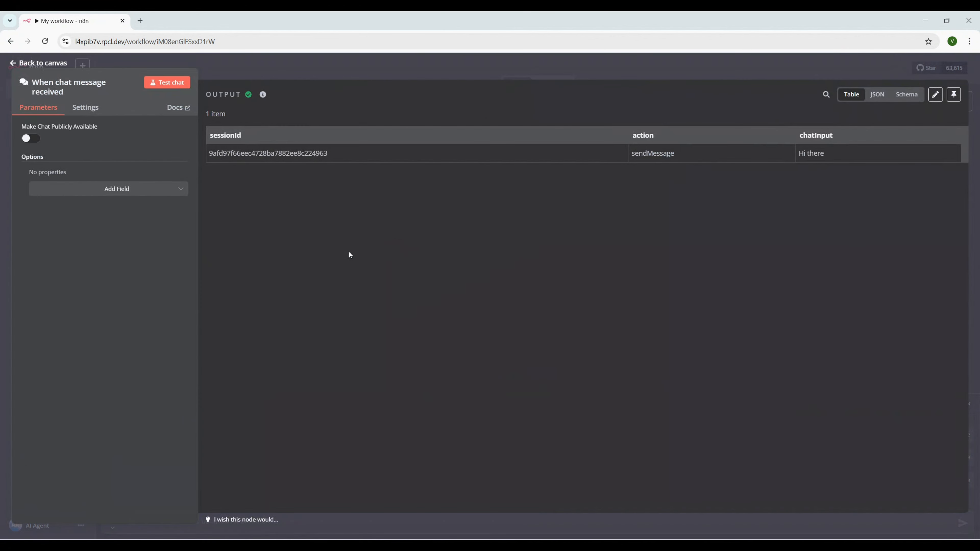
drag(846, 154, 800, 156)
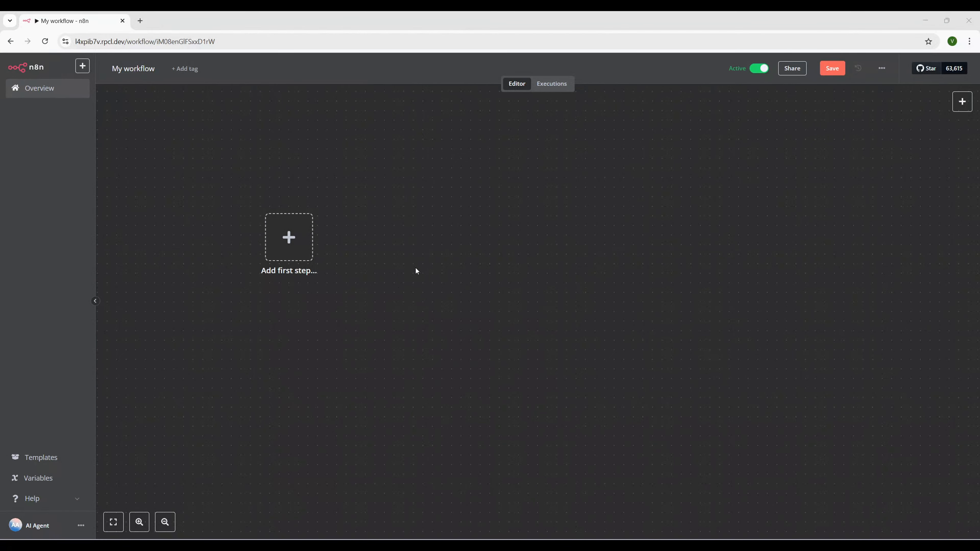
Add a Schedule Trigger with a Seconds interval of 2 and test it once
click(281, 236)
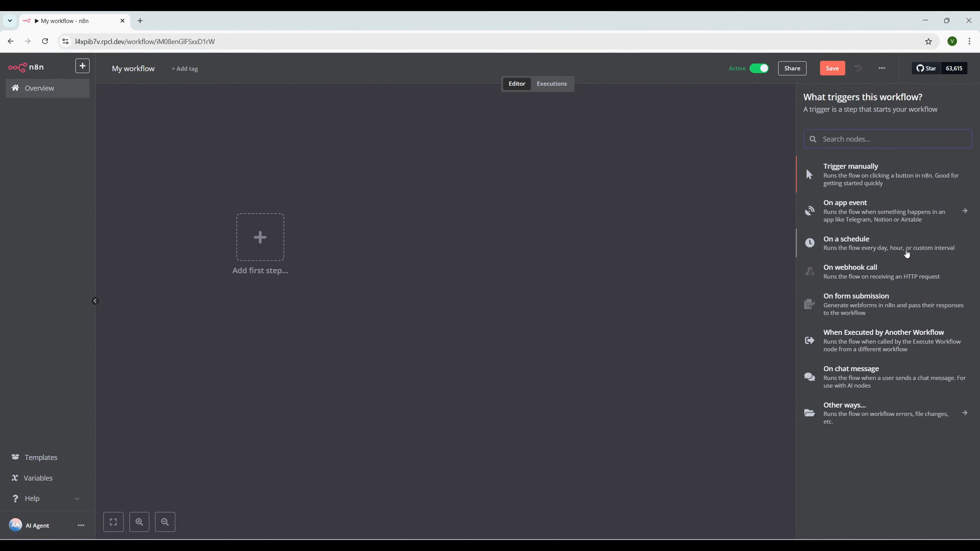
click(855, 242)
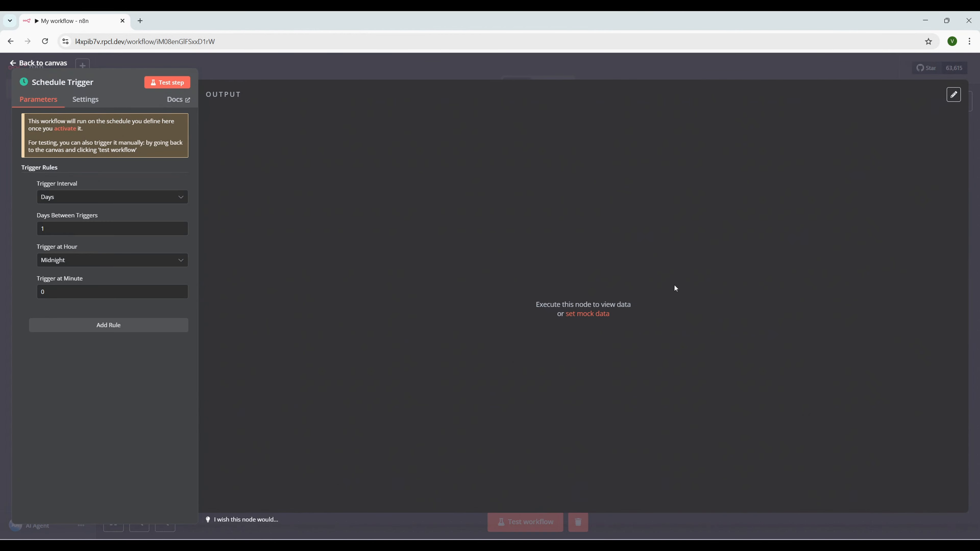
click(96, 197)
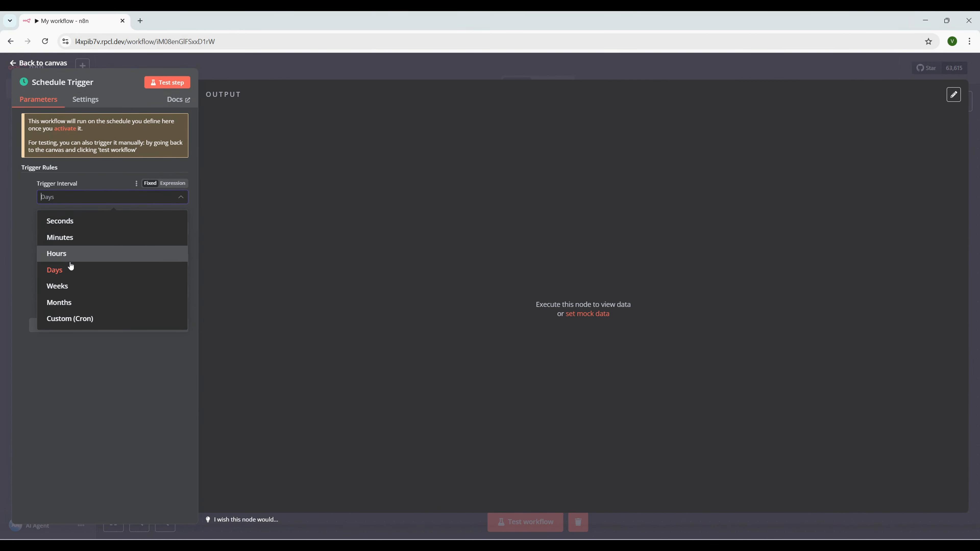
click(87, 226)
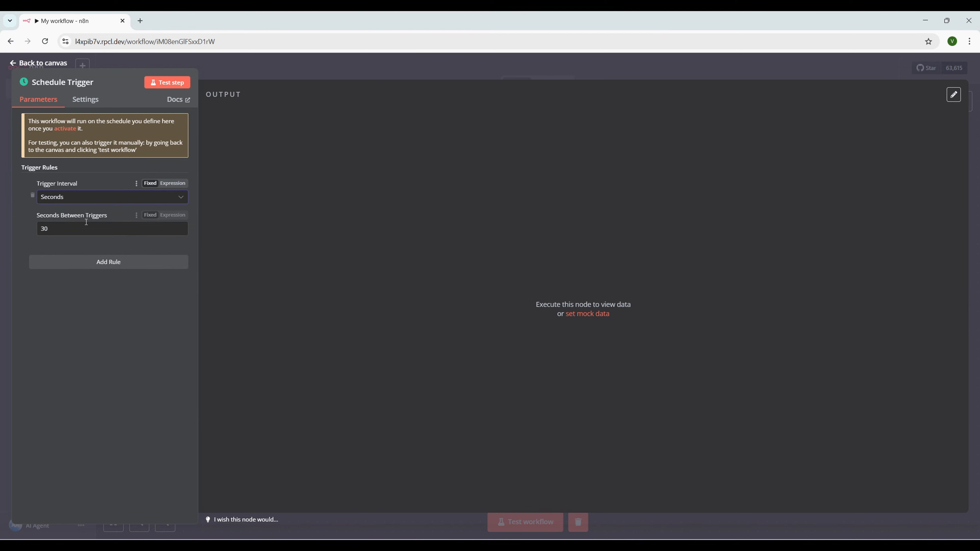
double_click(45, 228)
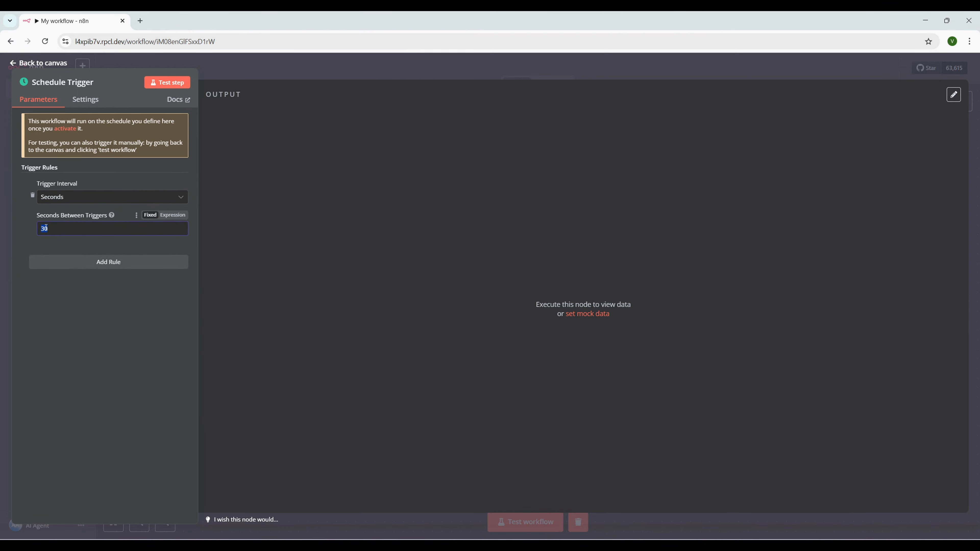
text(2)
click(172, 82)
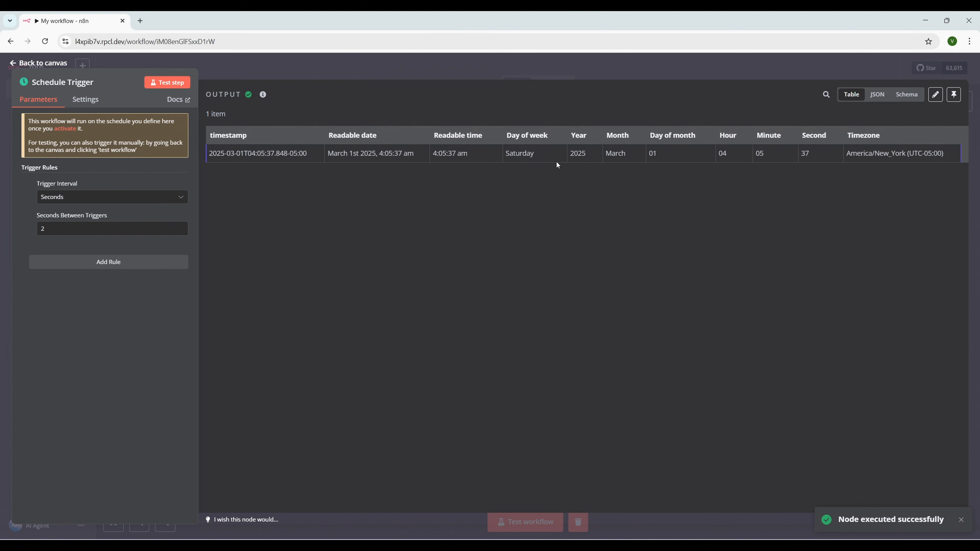
click(40, 62)
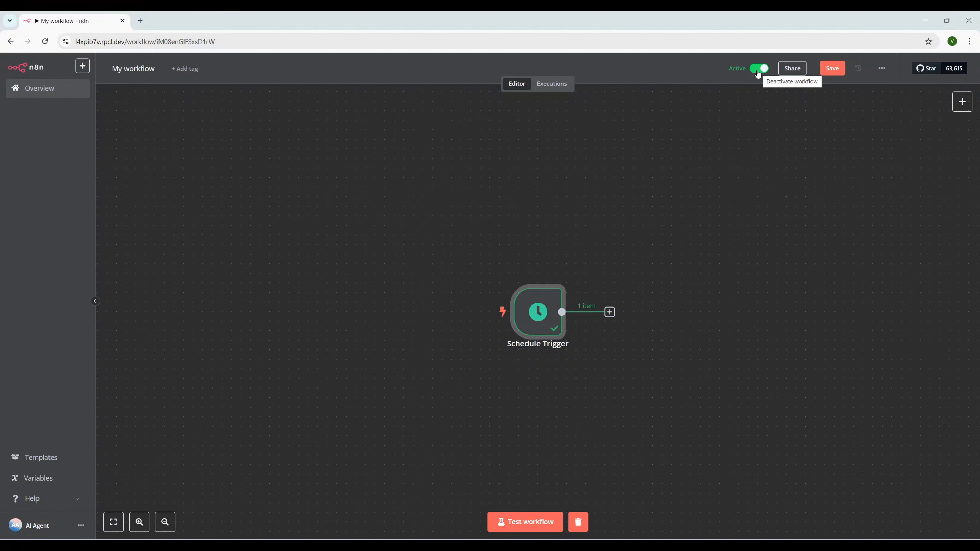
Activate the workflow, dismiss the activation notice, and view the Executions list
drag(538, 311, 260, 253)
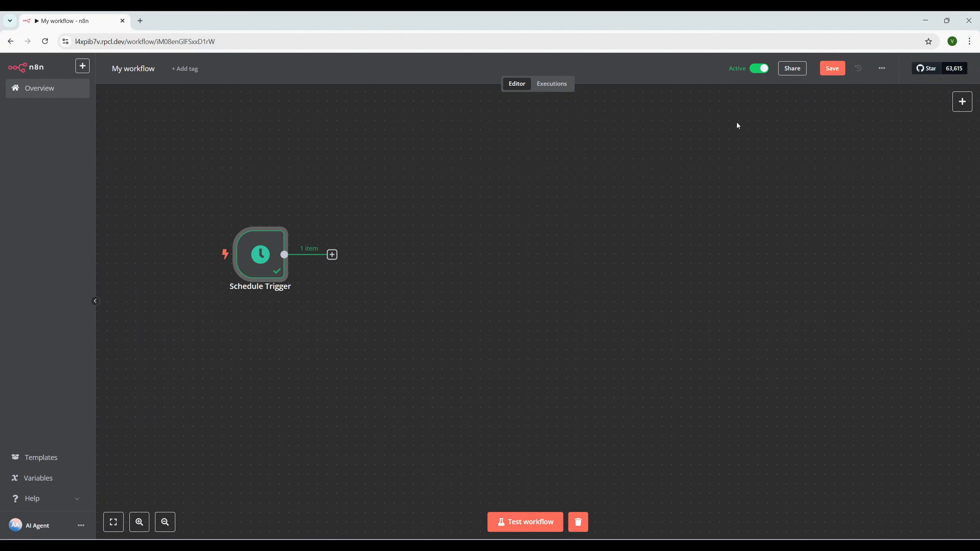
click(762, 71)
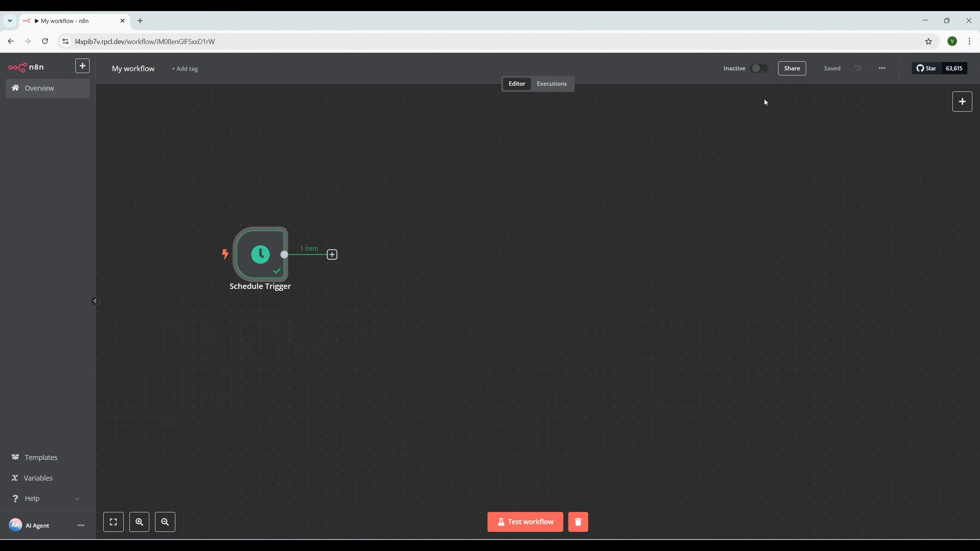
click(759, 69)
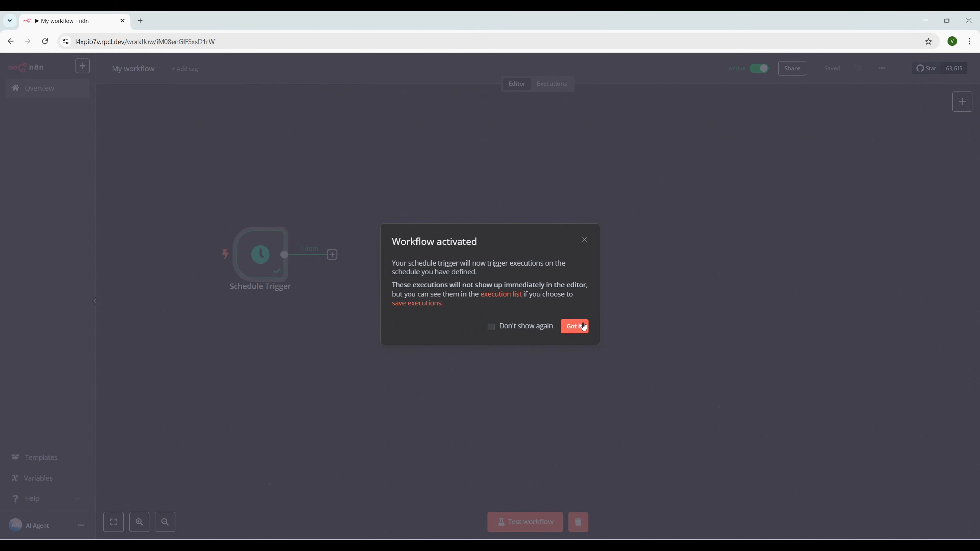
click(574, 326)
mouse_move(268, 253)
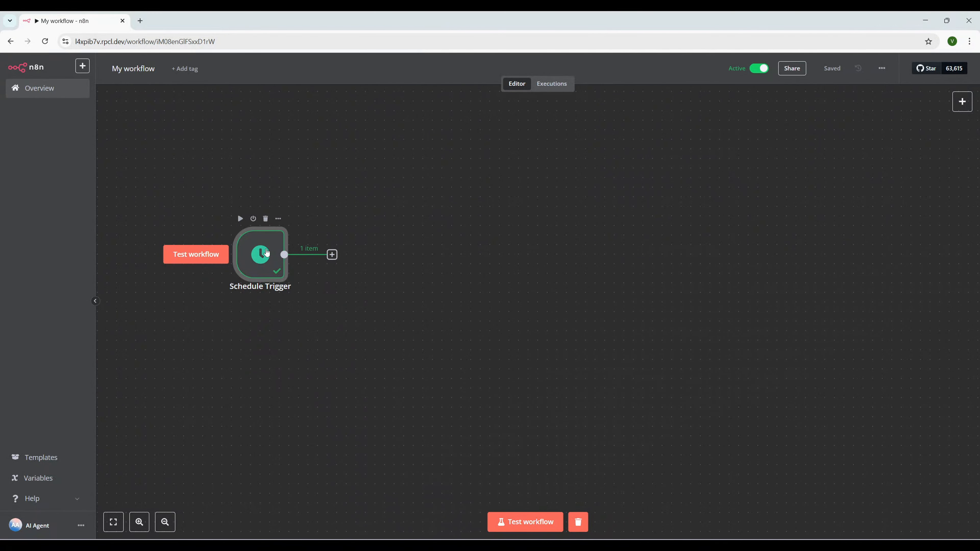
click(552, 86)
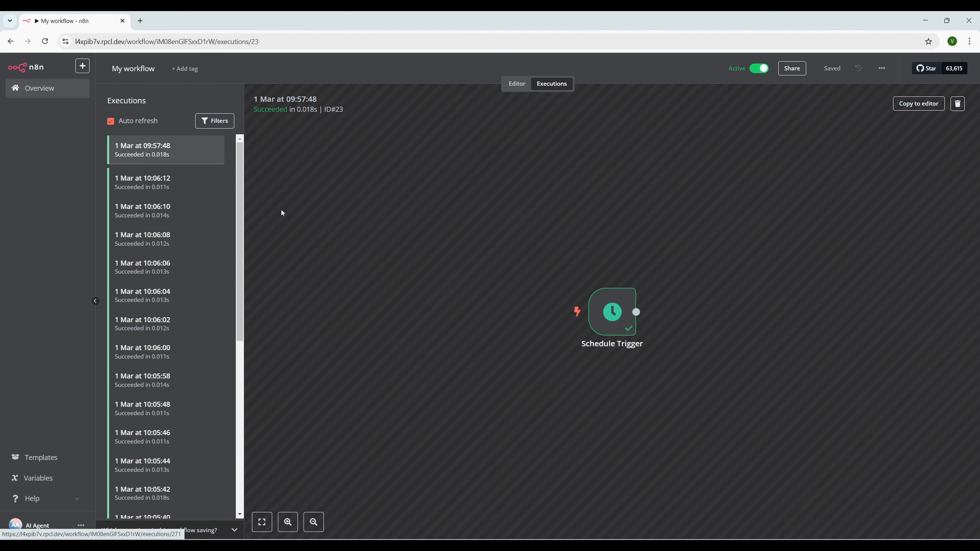
Switch the Schedule Trigger to Custom (Cron) '*/2 * * * *' and test it
click(517, 86)
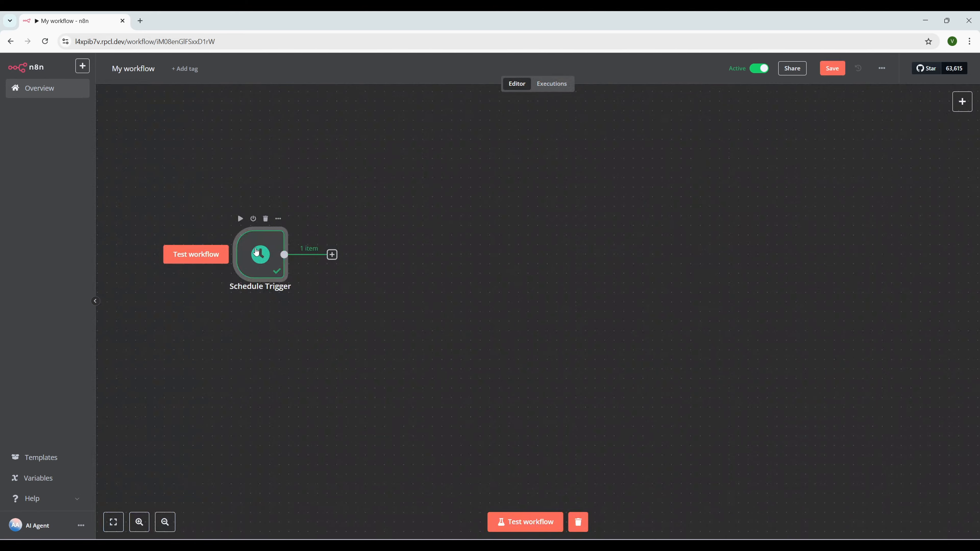
double_click(259, 253)
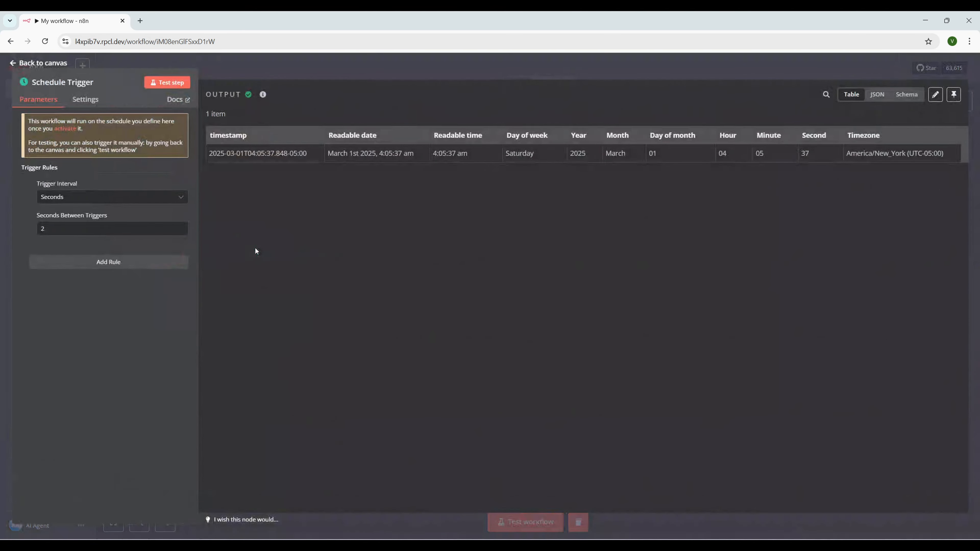
click(82, 200)
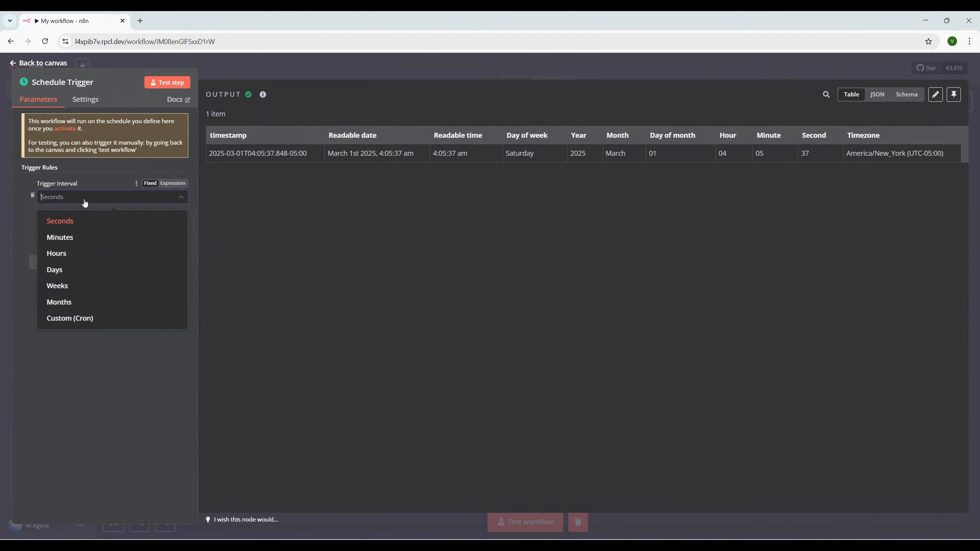
click(90, 320)
click(81, 257)
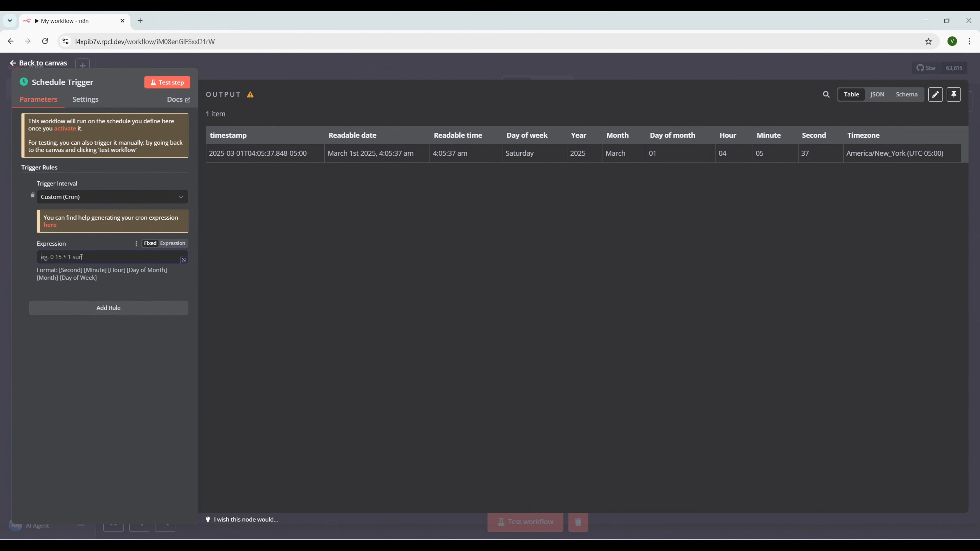
text(*/2 * * * *)
drag(72, 257, 31, 258)
click(169, 83)
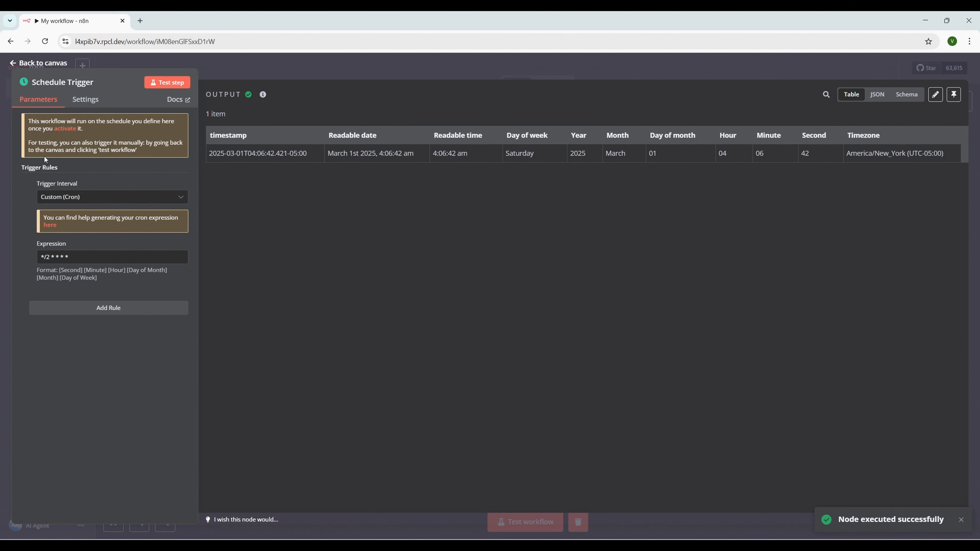
click(23, 63)
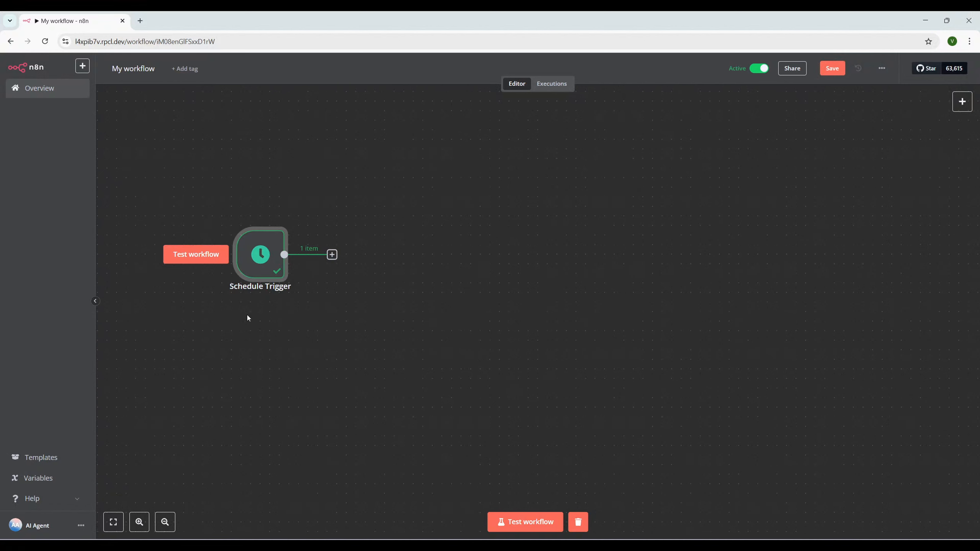
Delete the Schedule Trigger and add an On webhook call trigger
key(Delete)
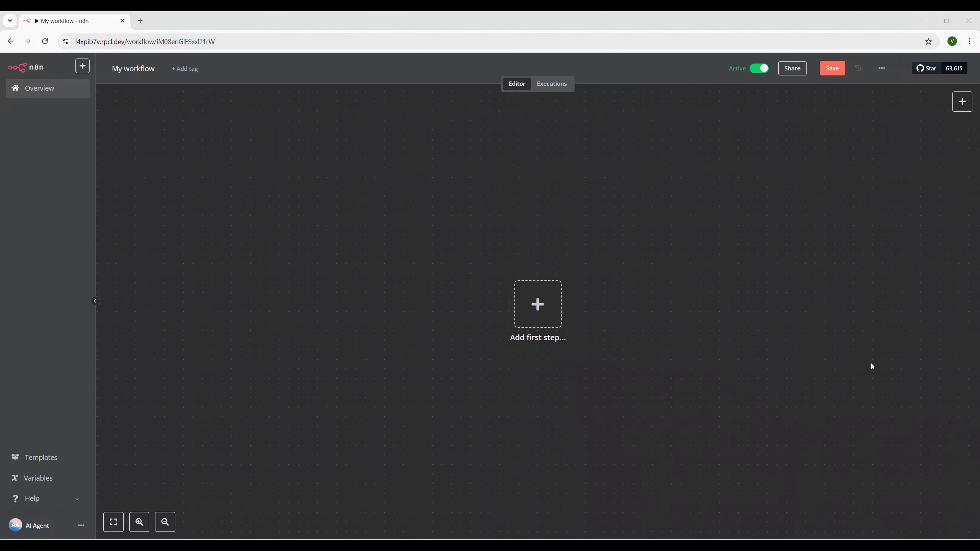
drag(543, 302, 361, 273)
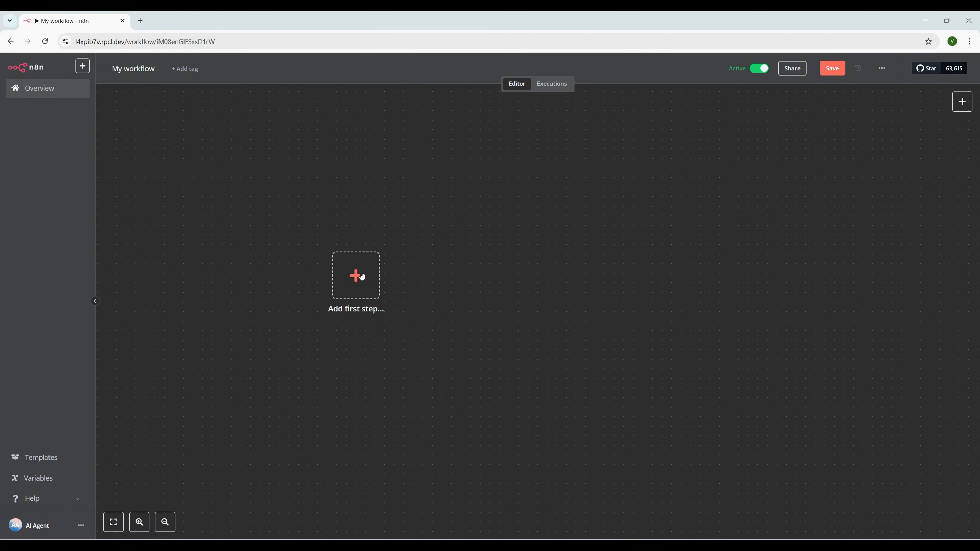
click(362, 276)
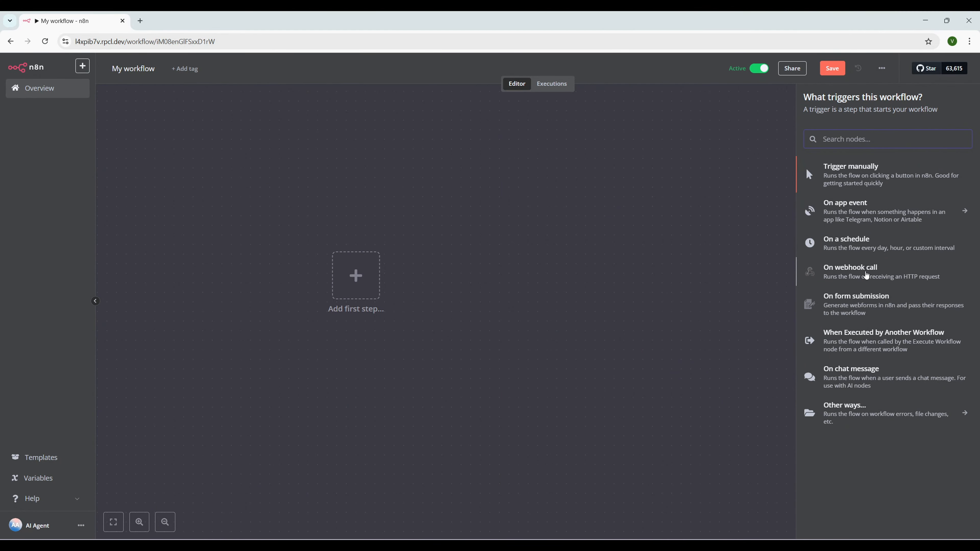
click(867, 275)
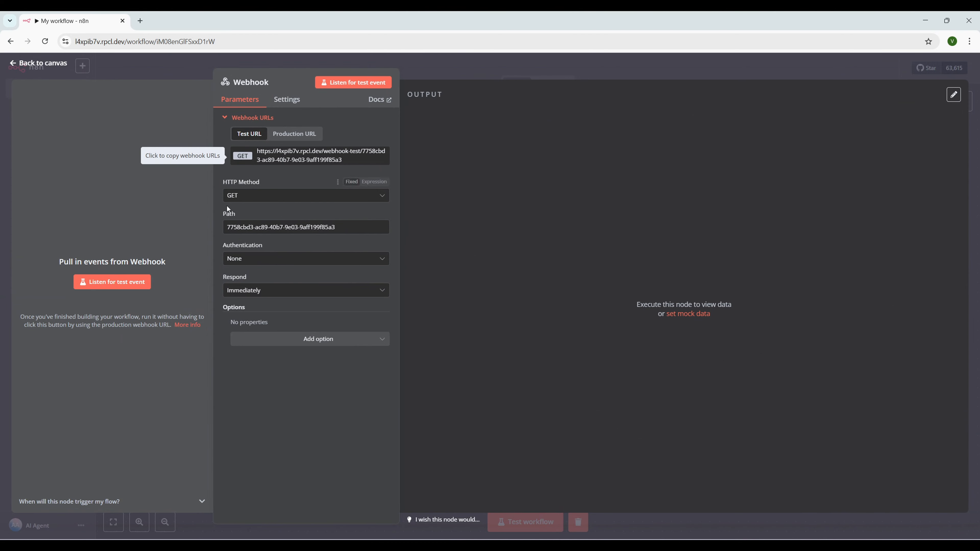
Set the webhook HTTP Method to POST, Authentication None, and copy its test URL
click(258, 196)
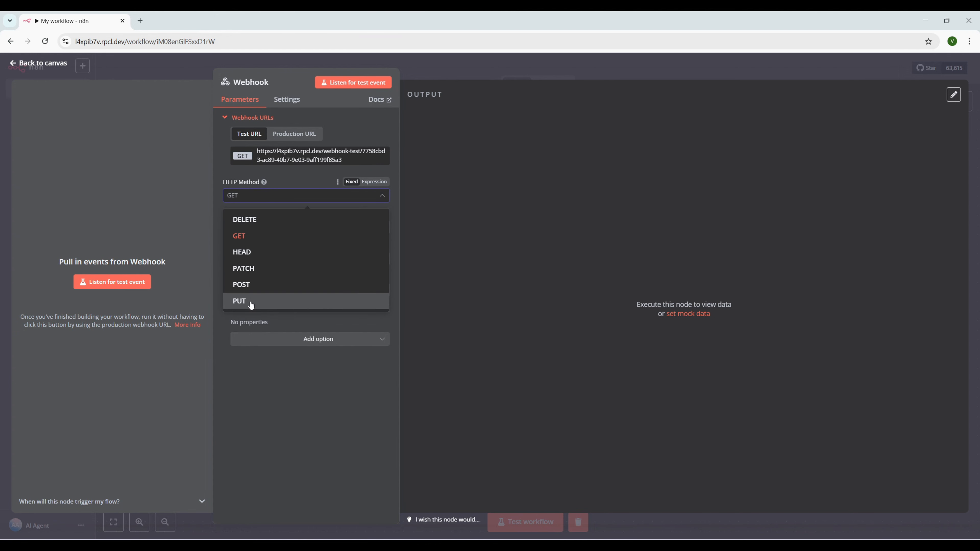
click(264, 287)
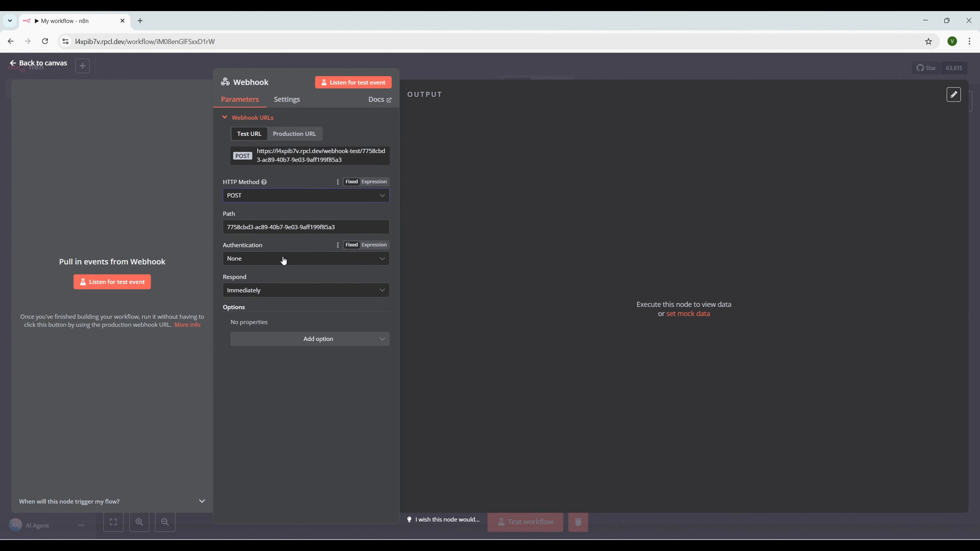
click(290, 261)
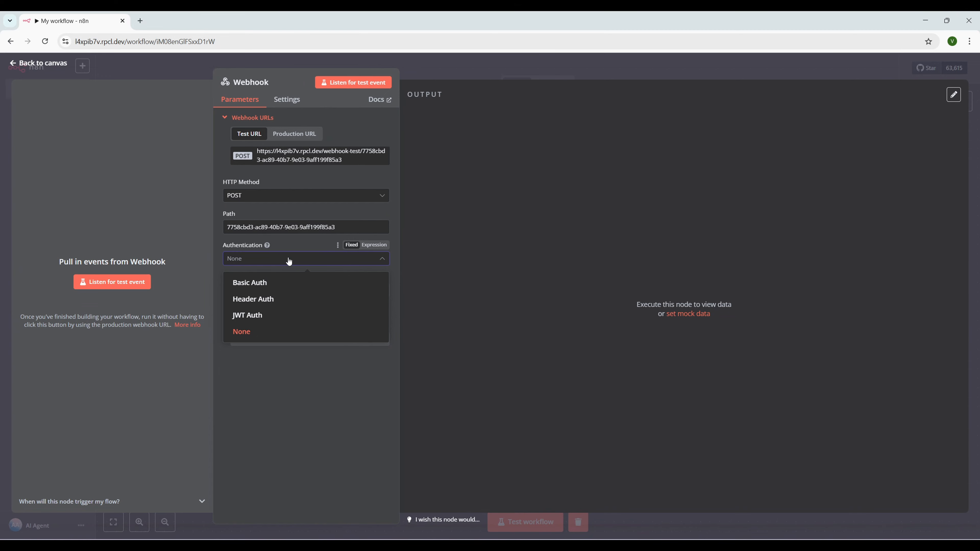
click(289, 262)
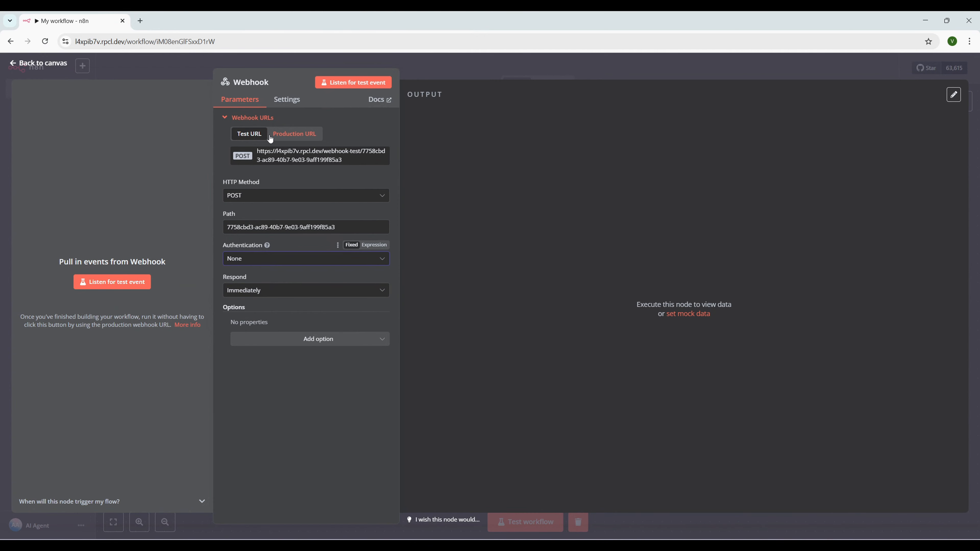
click(310, 159)
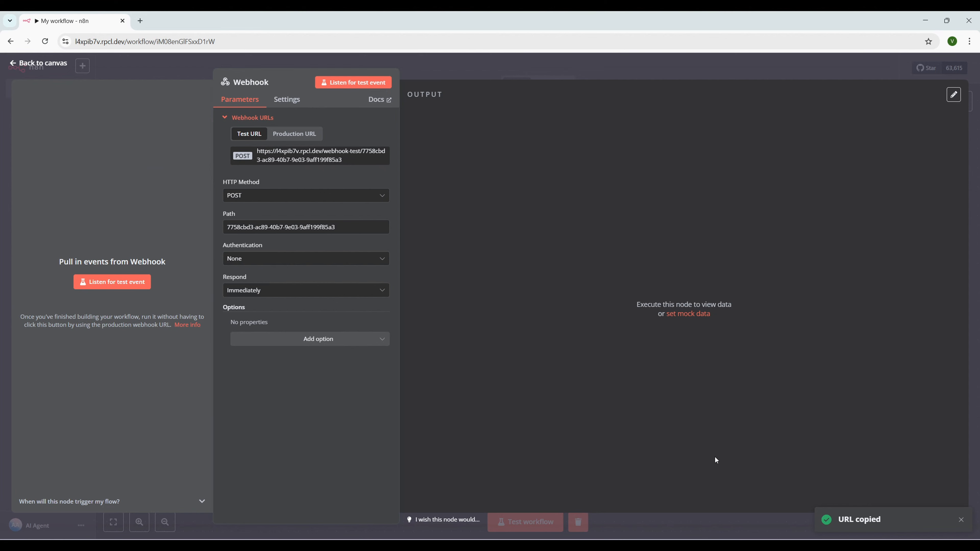
key(alt+Tab)
Create a new Postman POST request addressed to the copied webhook test URL
click(397, 48)
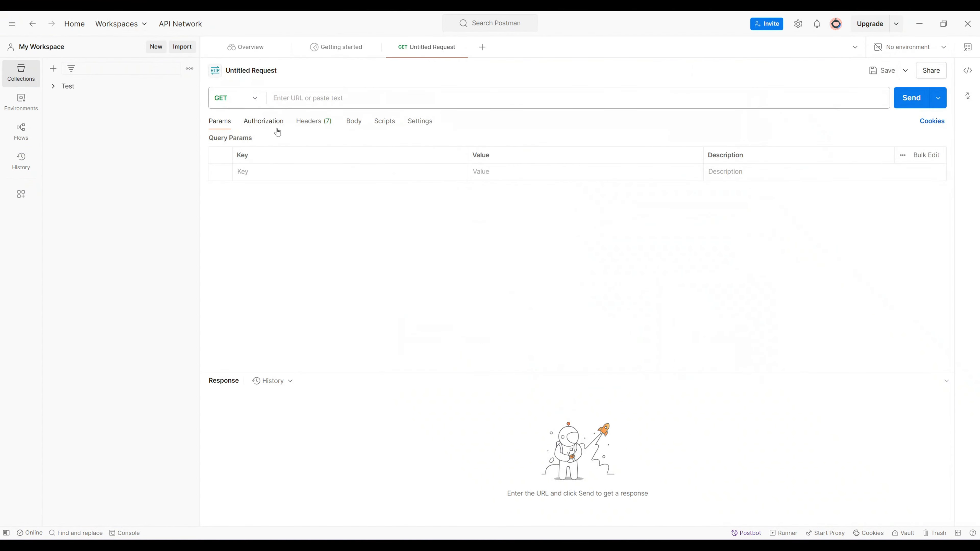
click(257, 99)
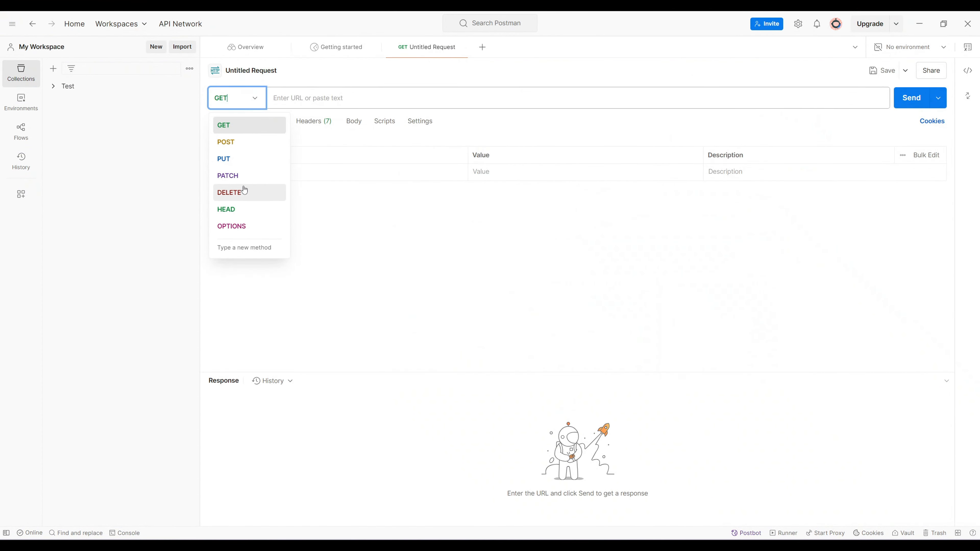
click(246, 142)
click(317, 98)
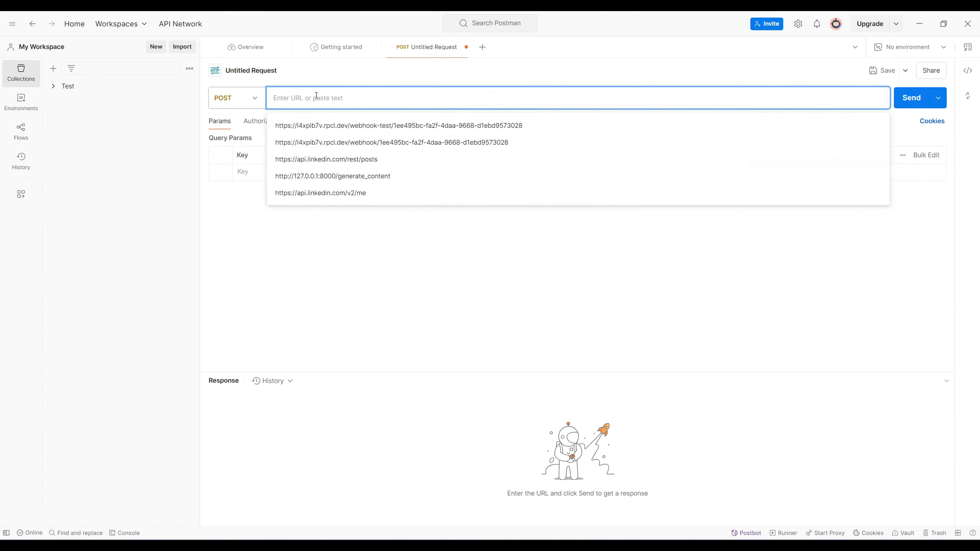
key(ctrl+v)
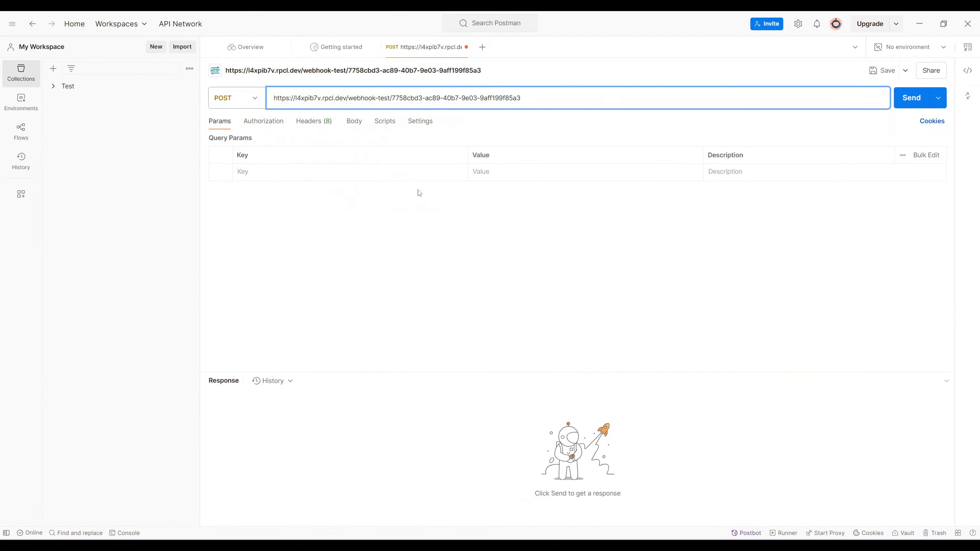
Give the request a raw JSON body containing the sample customer record
click(356, 122)
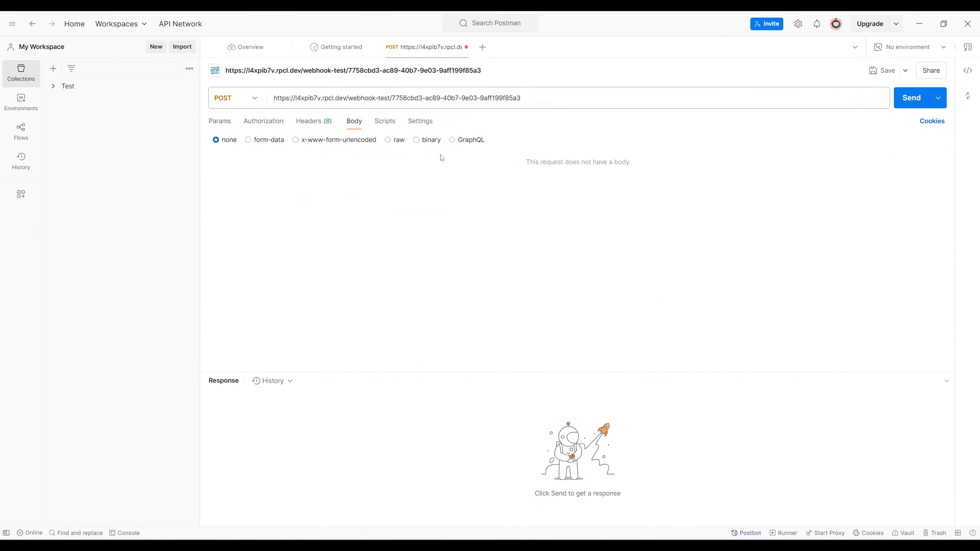
click(387, 140)
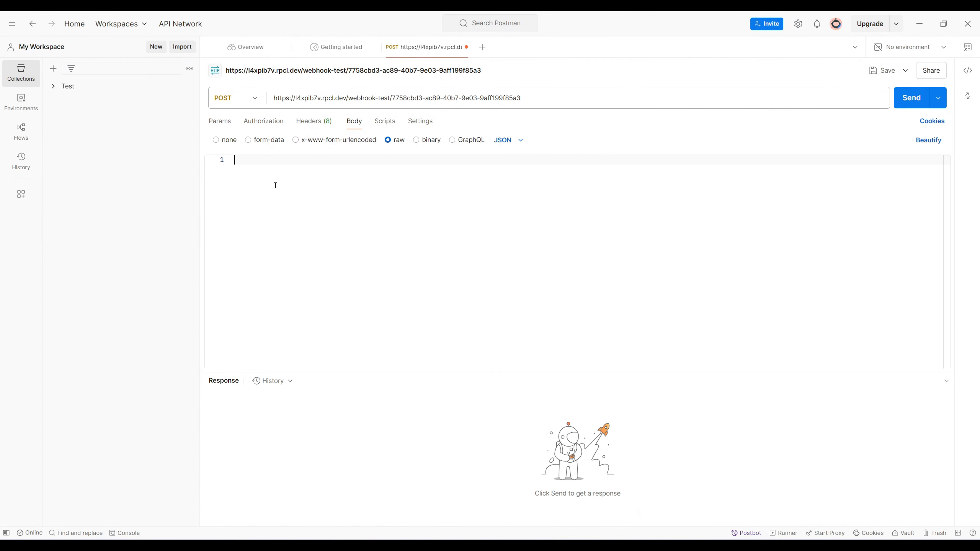
key(ctrl+v)
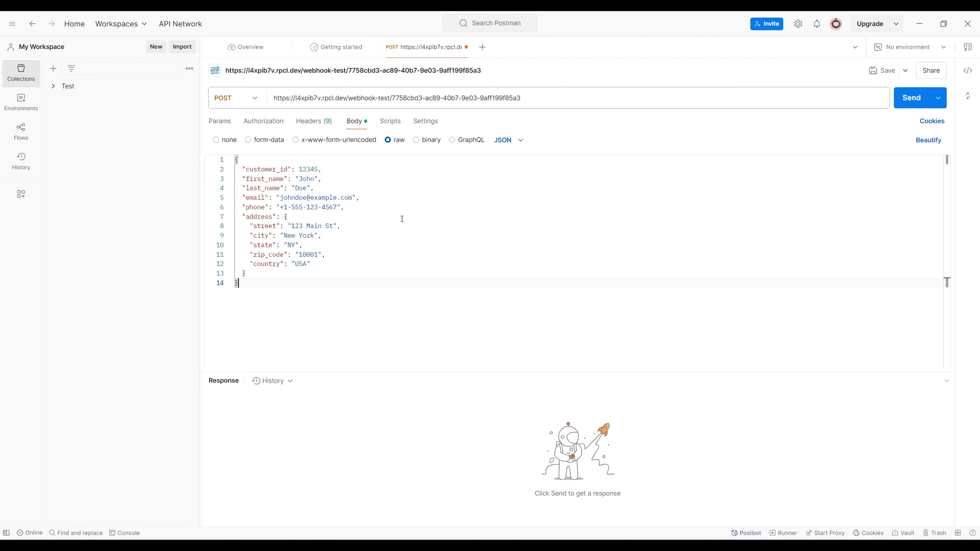
click(926, 28)
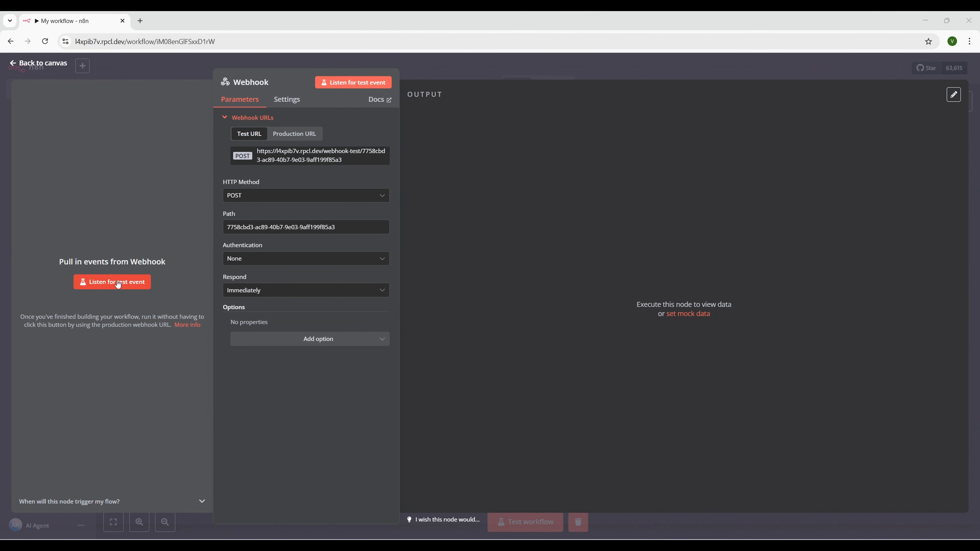
Put the Webhook node into test-listening mode, ready for Postman's POST request
click(129, 285)
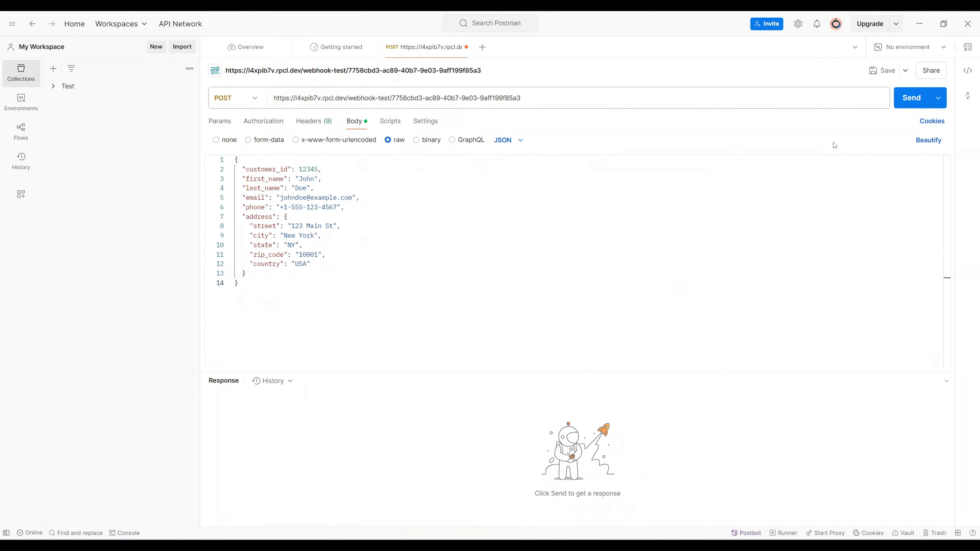
Send the POST request in Postman and confirm the 200 OK 'Workflow was started' response
click(905, 103)
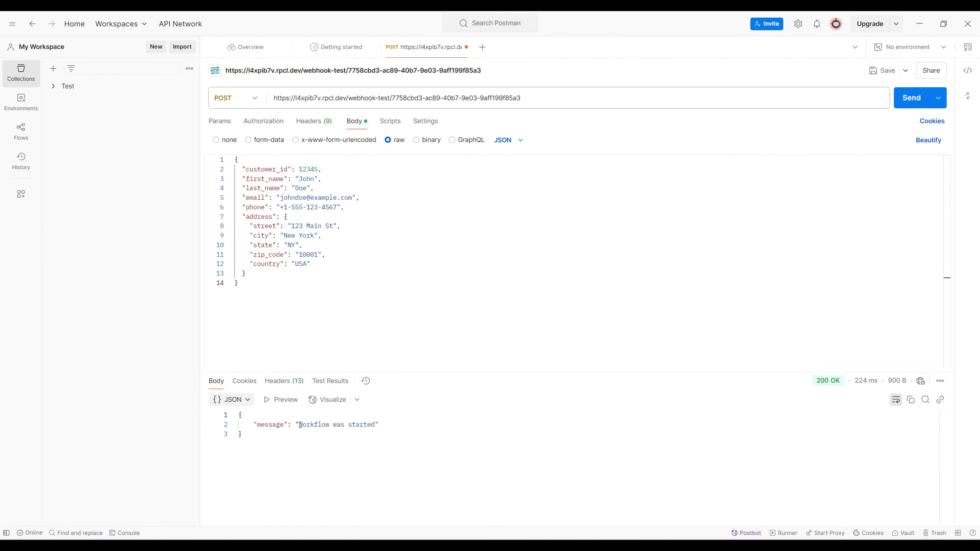
drag(300, 425, 381, 425)
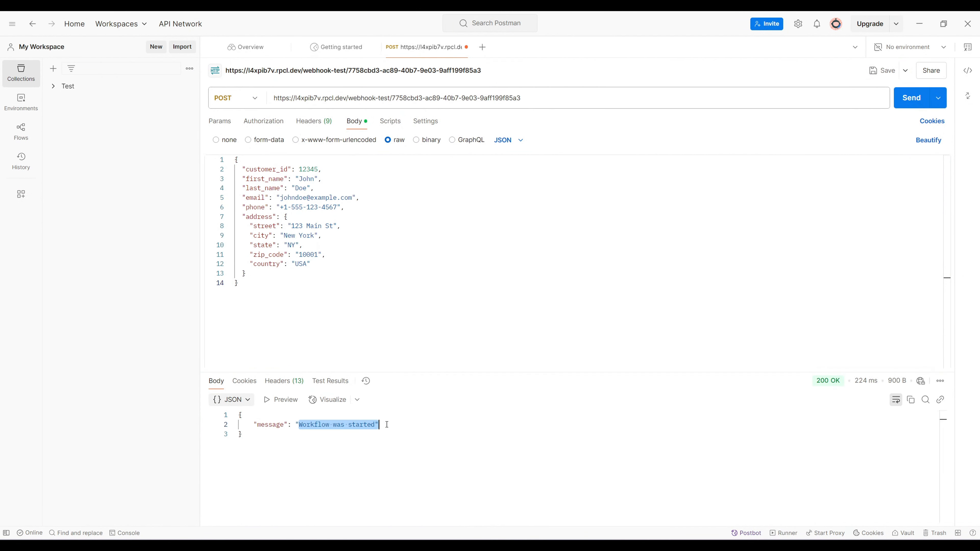
click(919, 24)
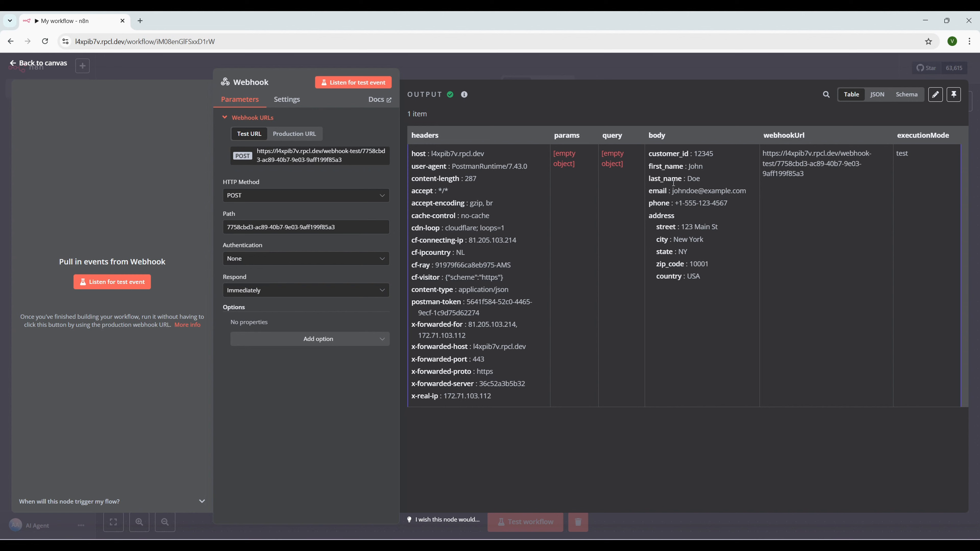
Inspect the received customer body in the Webhook's JSON output, then return to the canvas
click(879, 98)
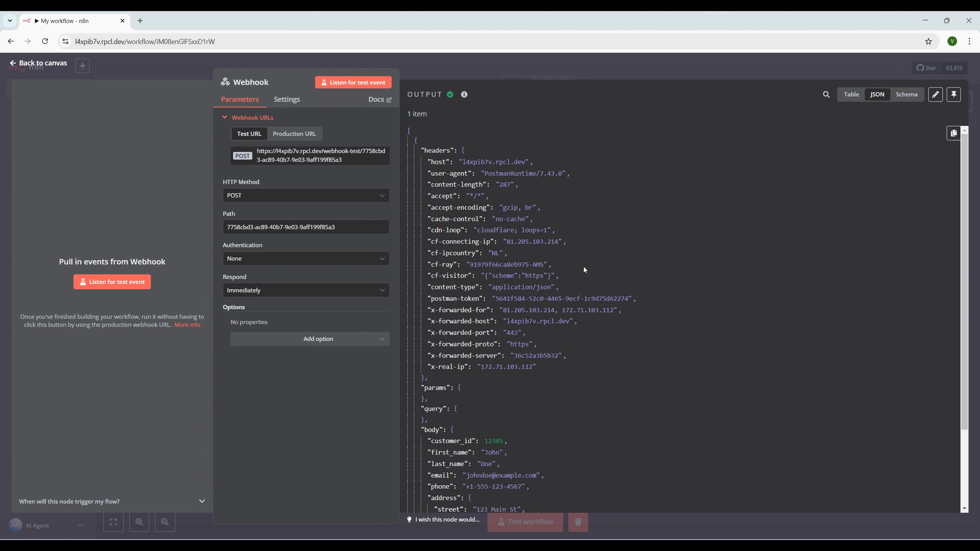
scroll(580, 268, down, 3)
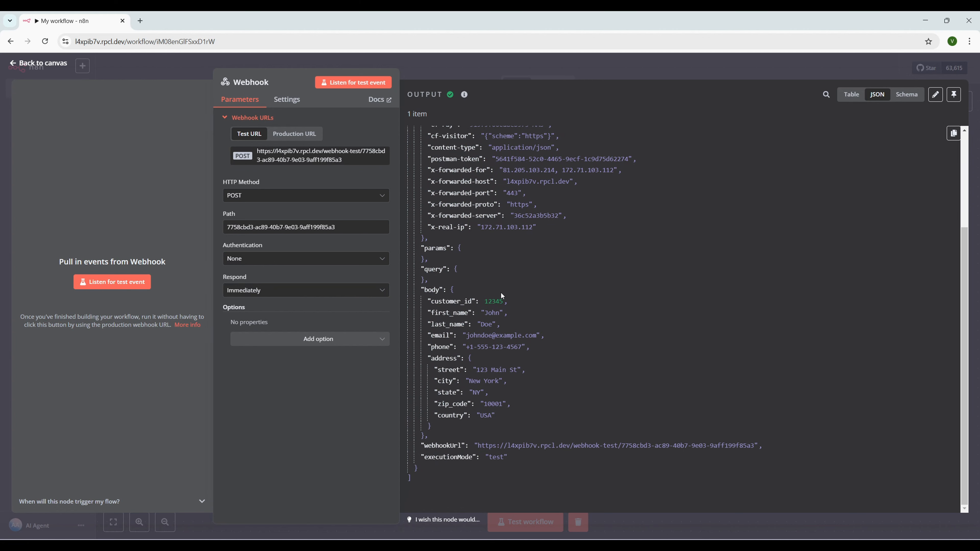
drag(422, 289, 425, 436)
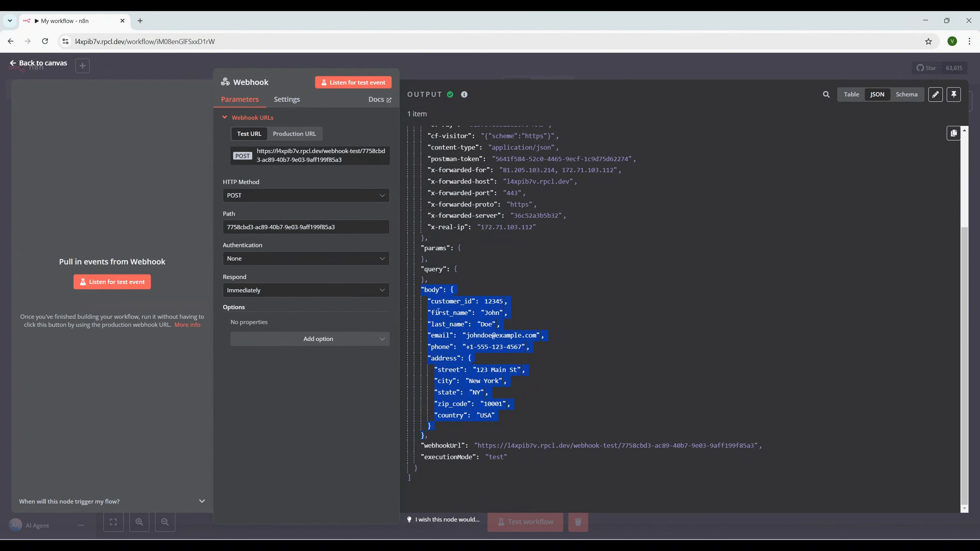
click(29, 66)
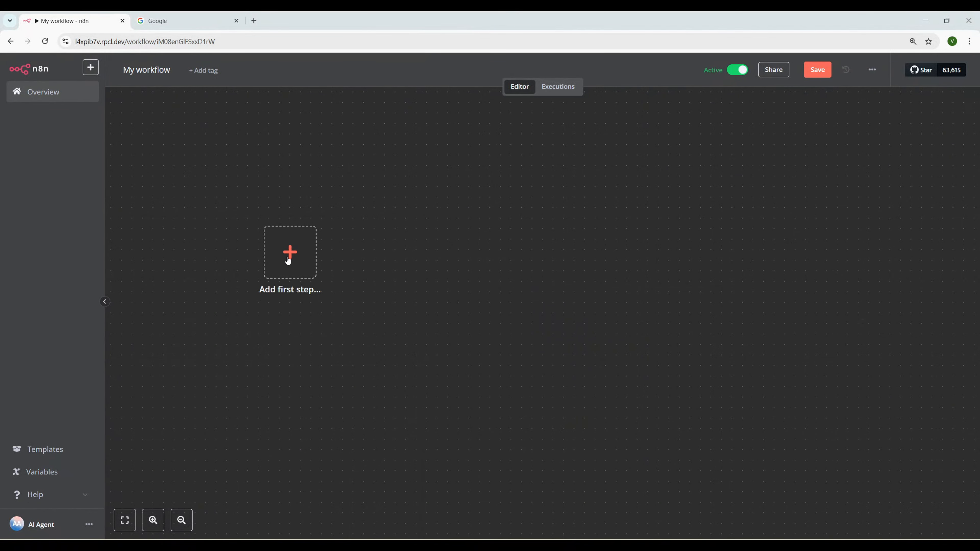
Add an On form submission trigger as the workflow's first step
click(288, 253)
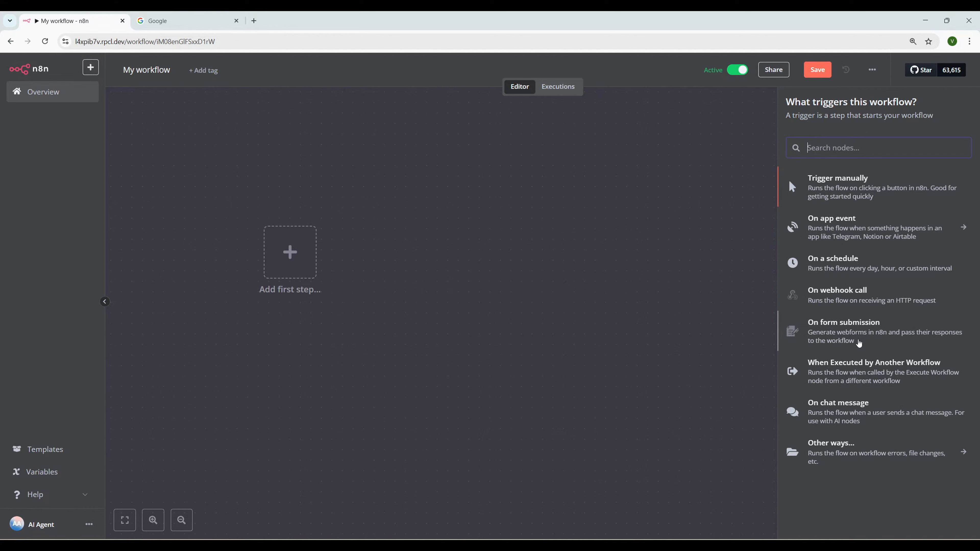
click(847, 332)
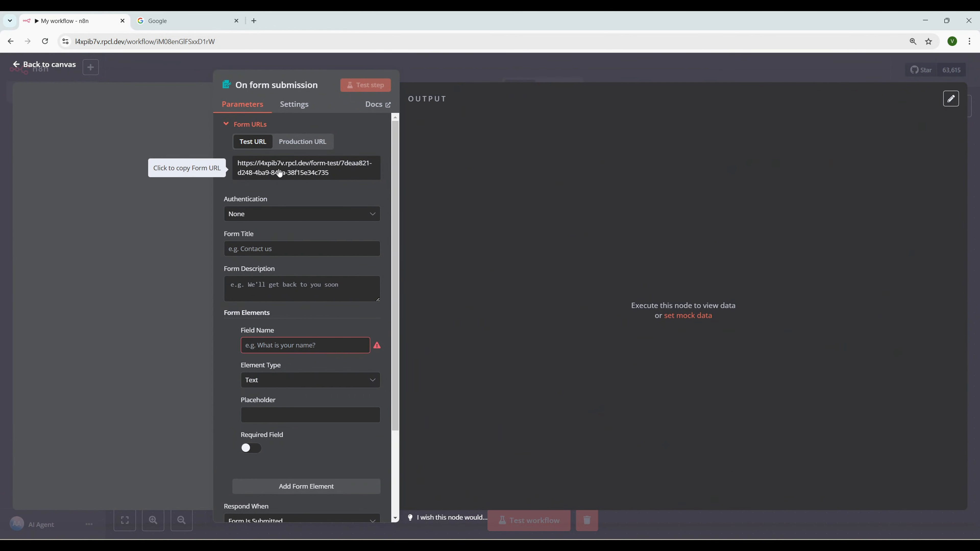
Compare the production and test form URLs, keeping the test URL and Authentication set to None
click(312, 143)
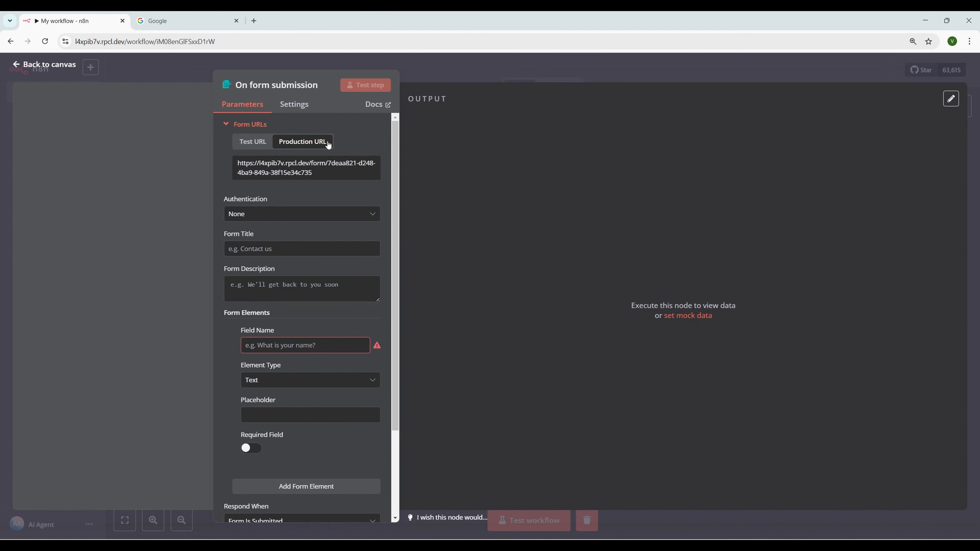
click(239, 150)
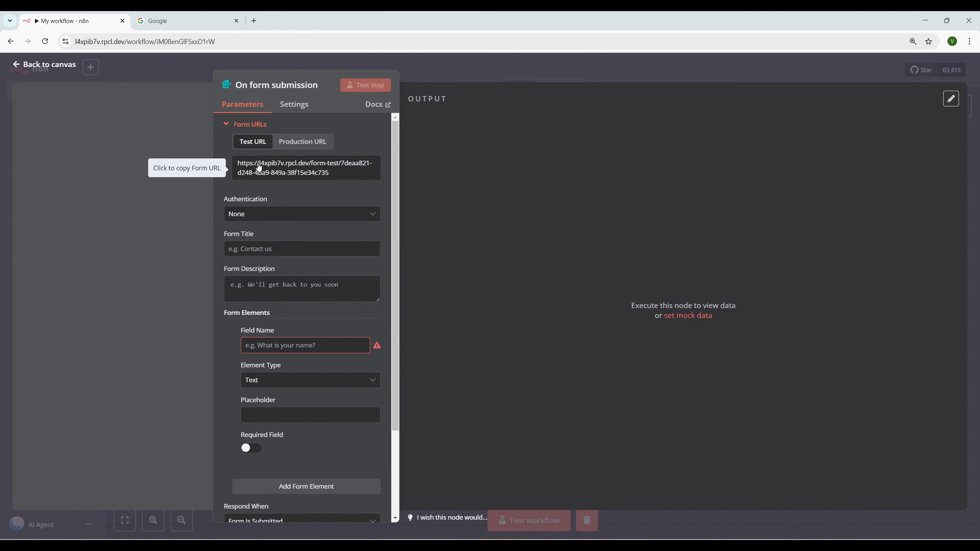
click(280, 219)
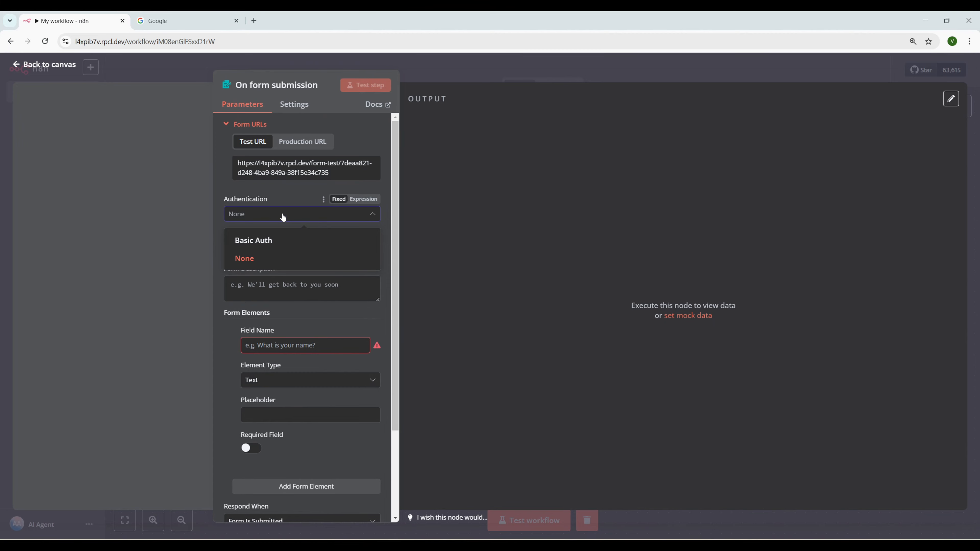
click(284, 217)
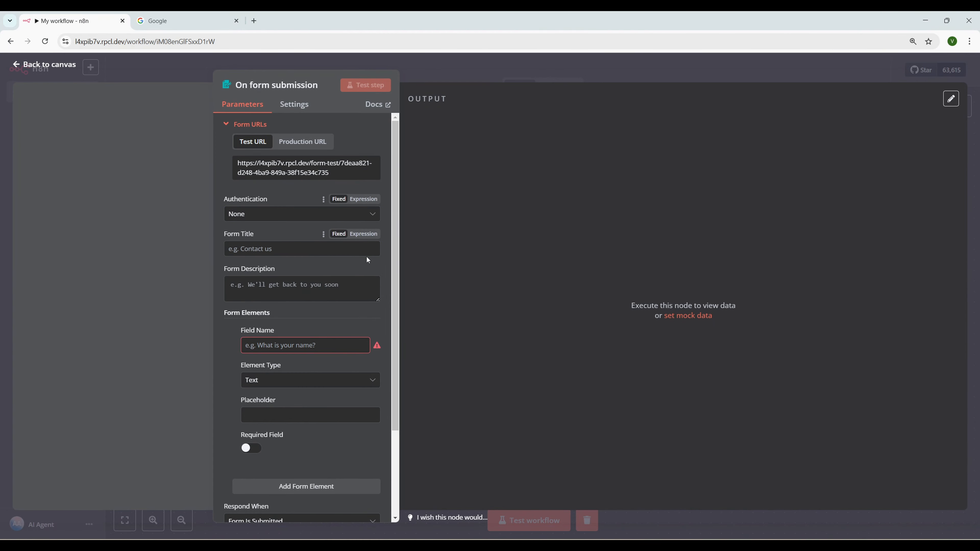
Set form title 'Employee data', description 'Testing n8n', and first field name 'Full name'
click(263, 248)
text(E)
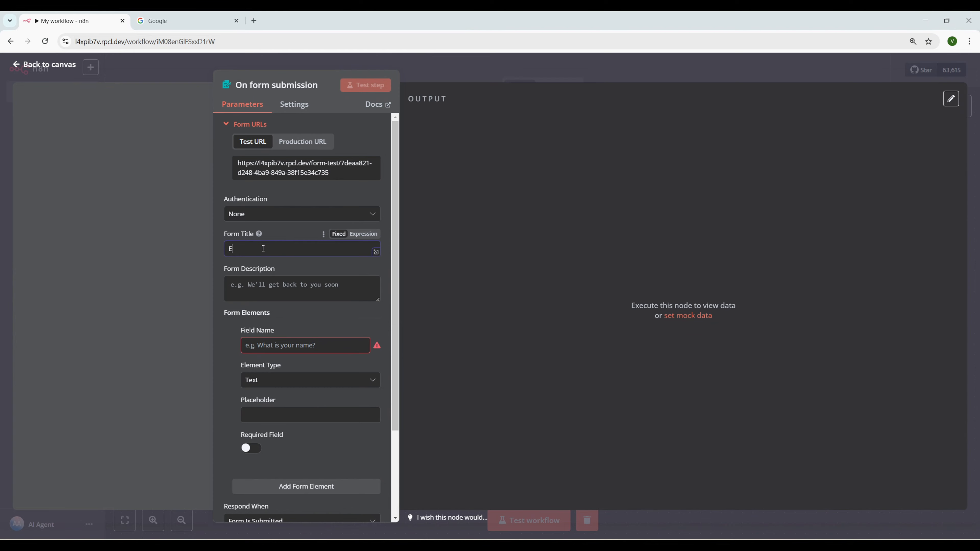
text(mployee data)
click(256, 286)
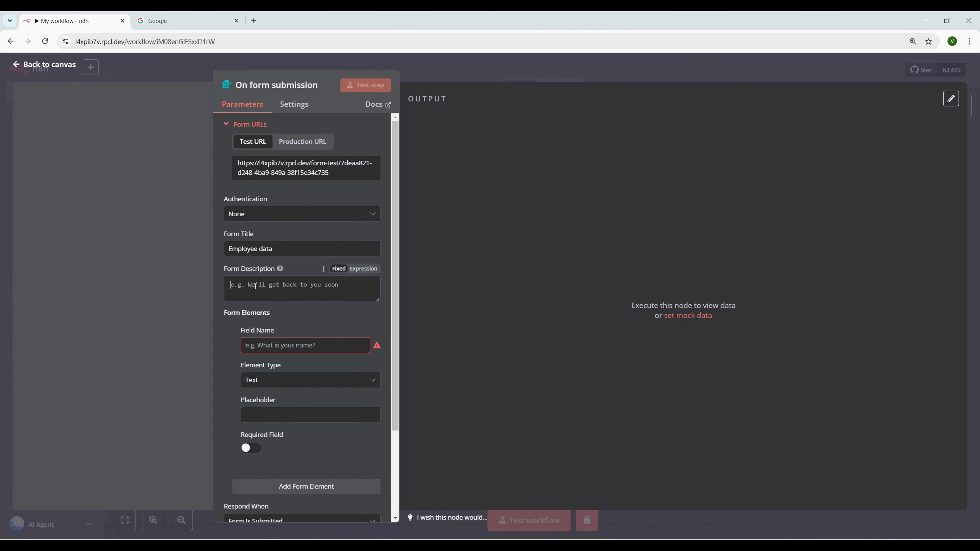
text(Testing n8n)
click(326, 341)
scroll(308, 328, down, 1)
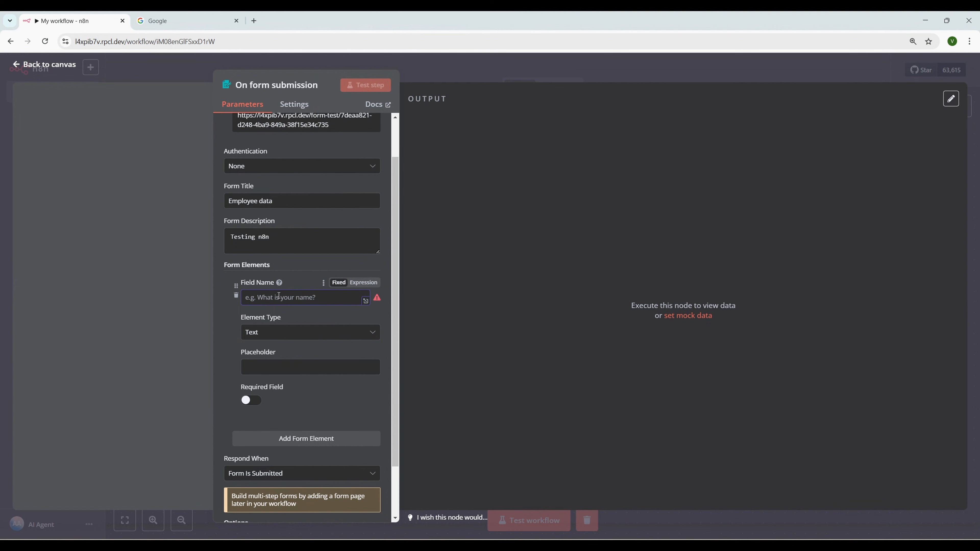
text(Full)
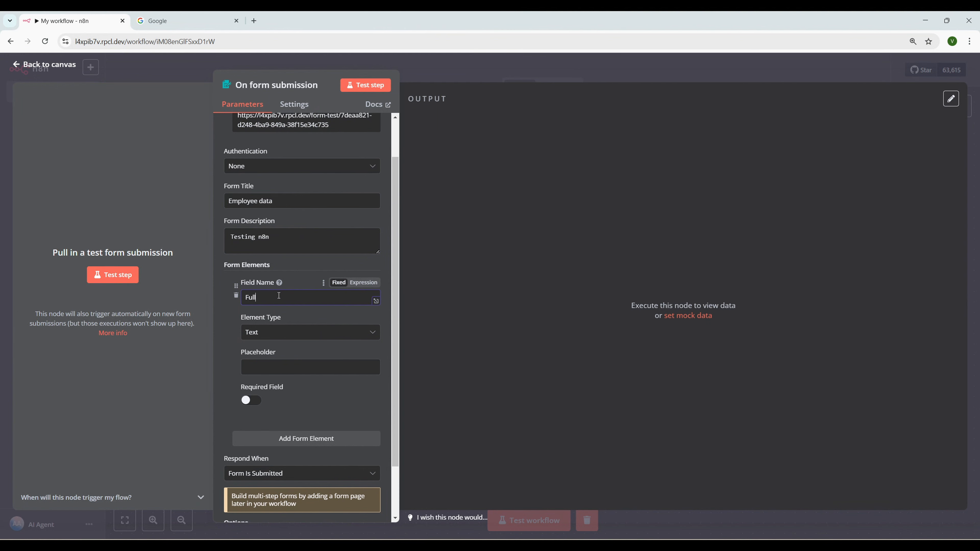
text( name)
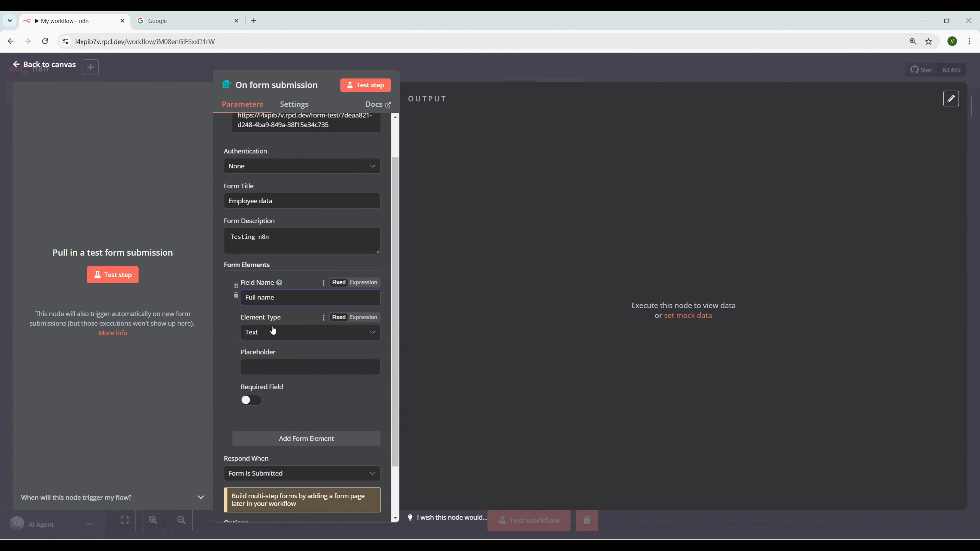
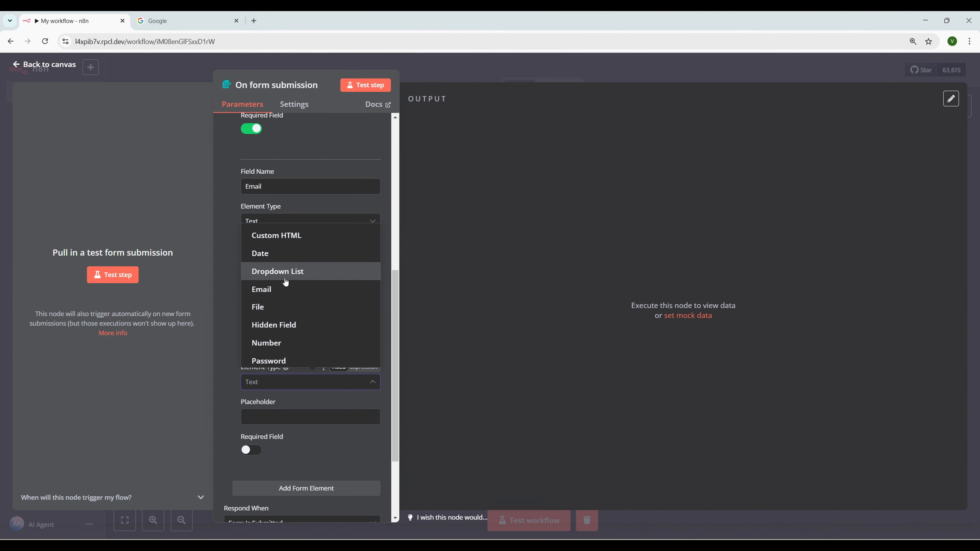
Scroll through the On form submission fields to review the required Email element
scroll(286, 285, down, 2)
scroll(293, 358, up, 2)
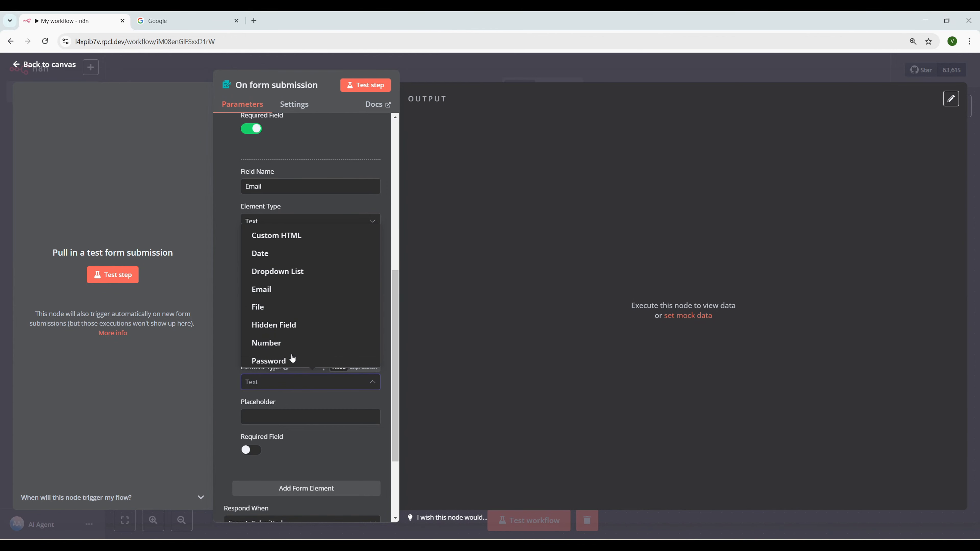
Make the new field a Dropdown List with options Junior Developer, Senior Developer and Manager
click(286, 272)
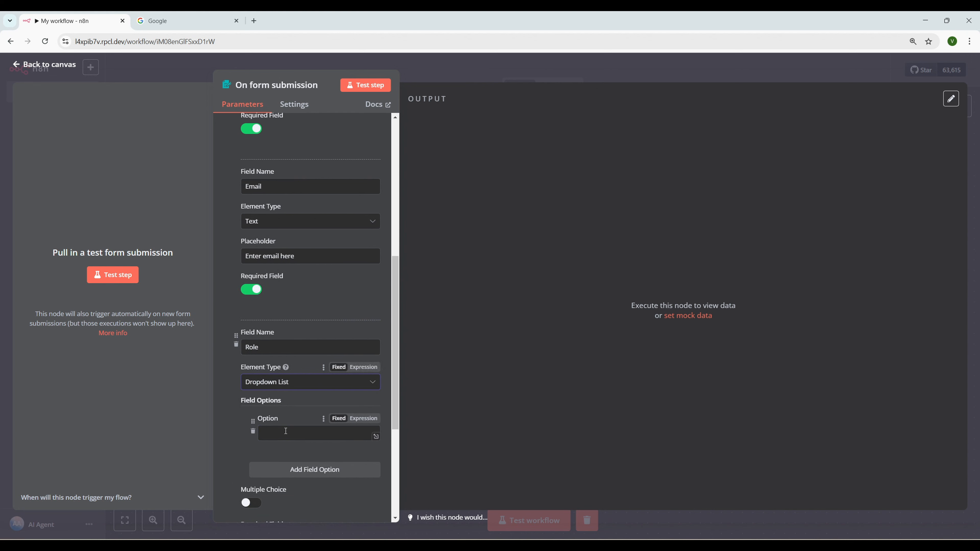
scroll(307, 403, down, 1)
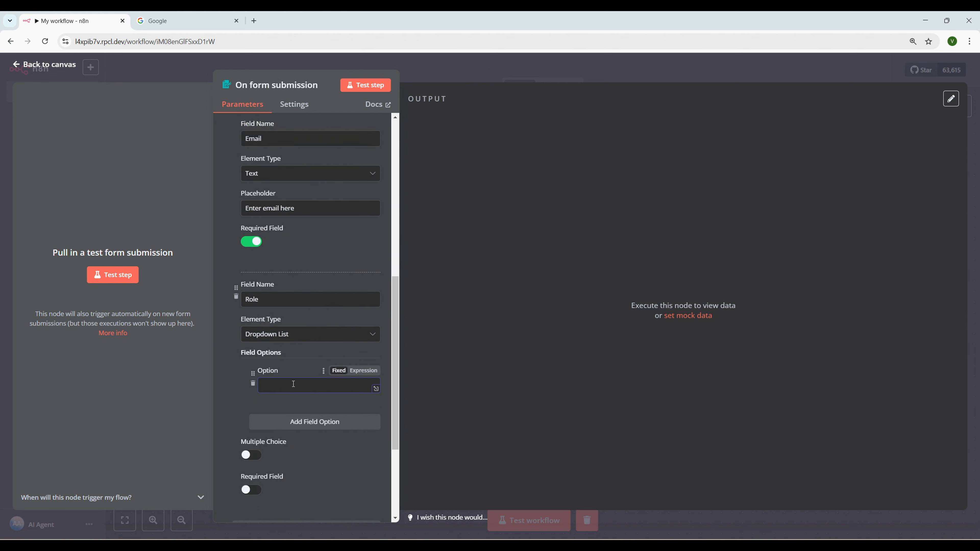
text(Junior Developer)
click(298, 422)
text(Senior )
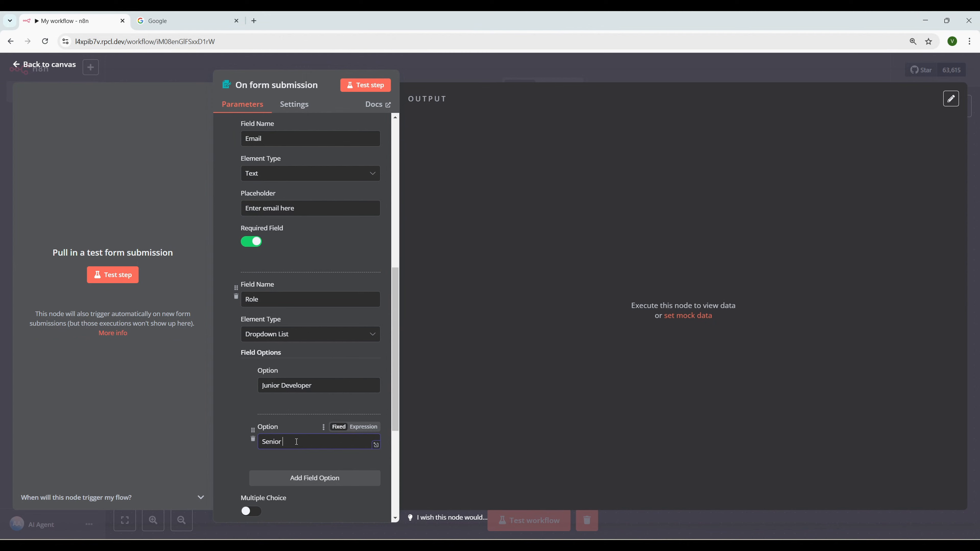
text(Developer)
click(301, 478)
scroll(317, 418, down, 3)
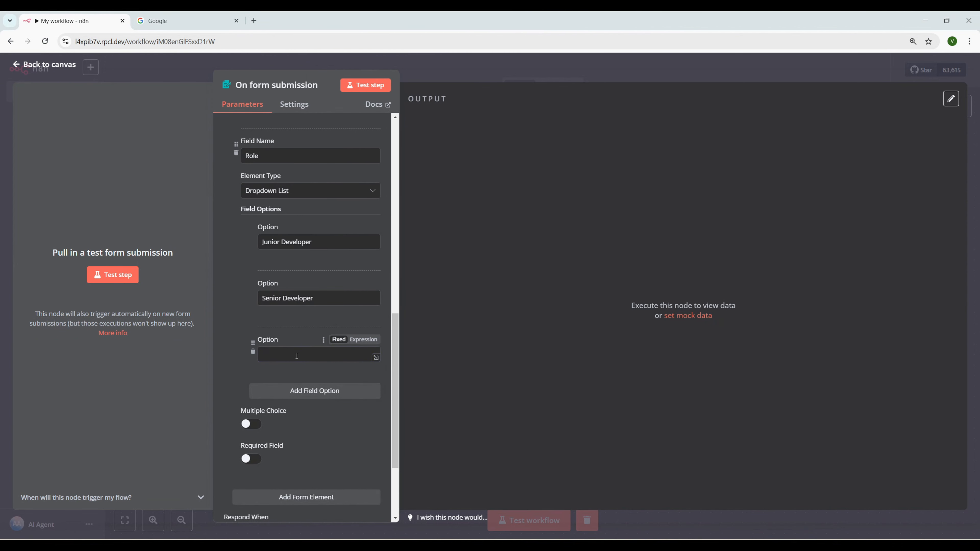
text(Manager)
scroll(310, 435, up, 1)
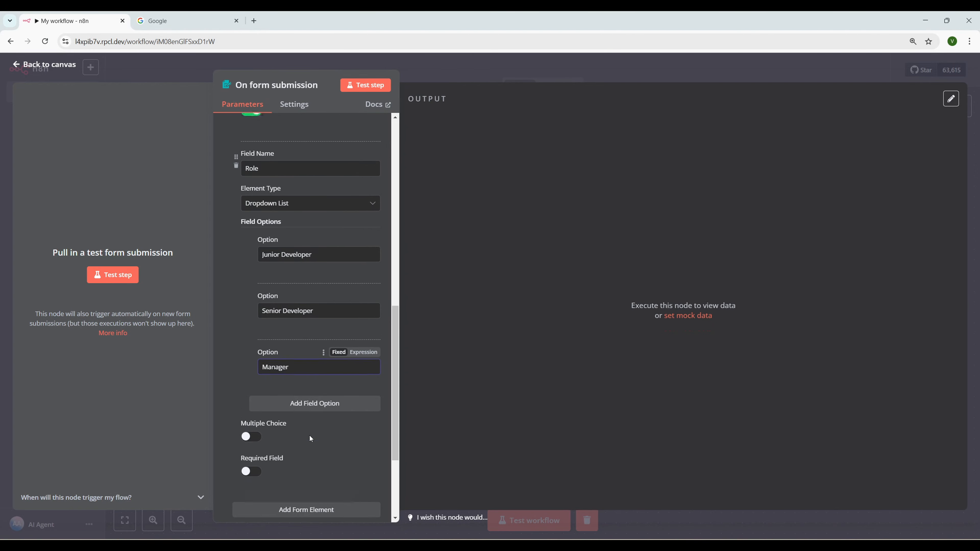
scroll(293, 405, up, 2)
scroll(348, 418, down, 1)
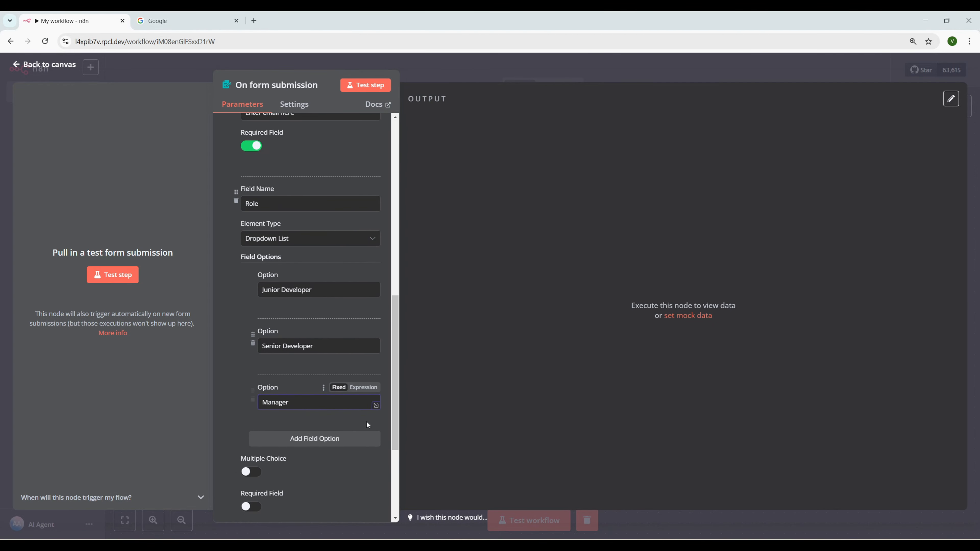
scroll(310, 384, up, 2)
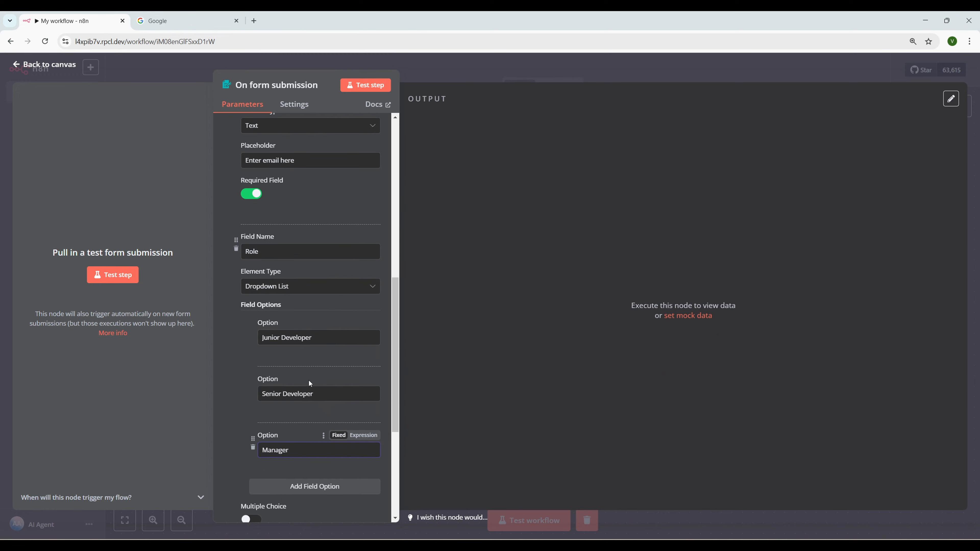
scroll(310, 378, down, 3)
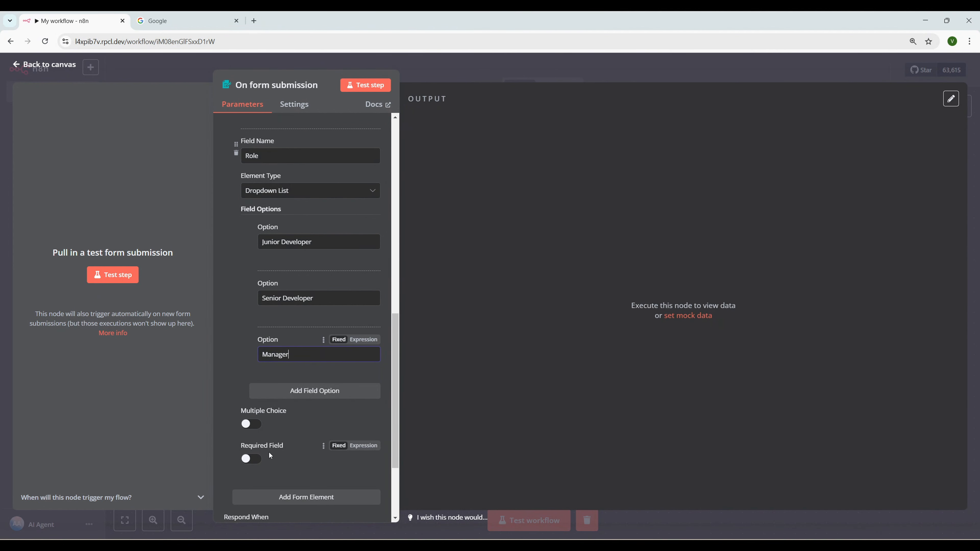
scroll(338, 351, up, 3)
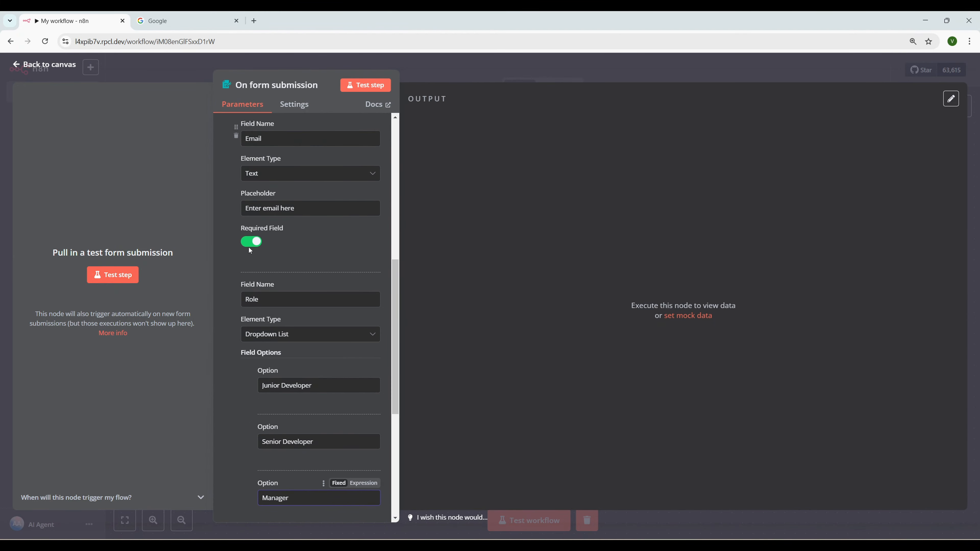
Copy the test form URL and start listening for a test submission
scroll(249, 247, up, 10)
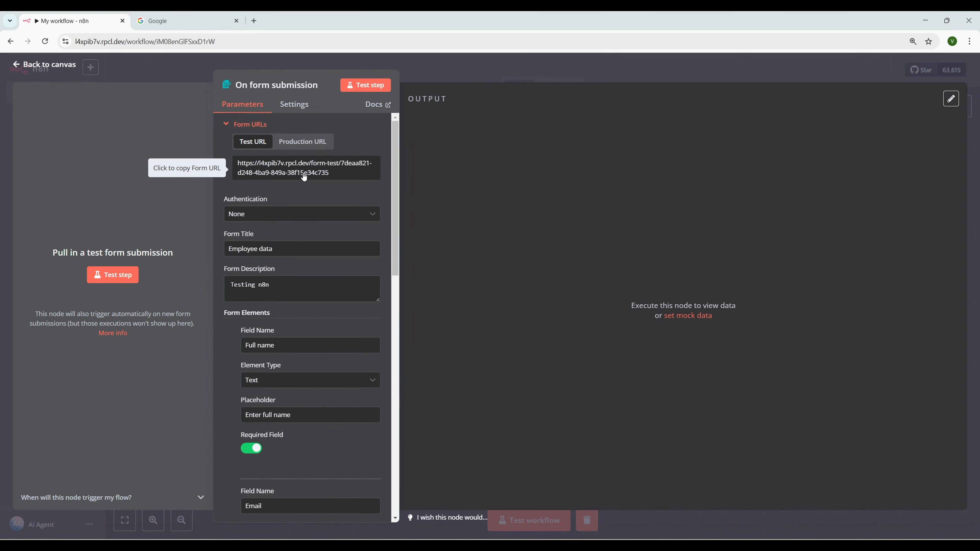
click(304, 176)
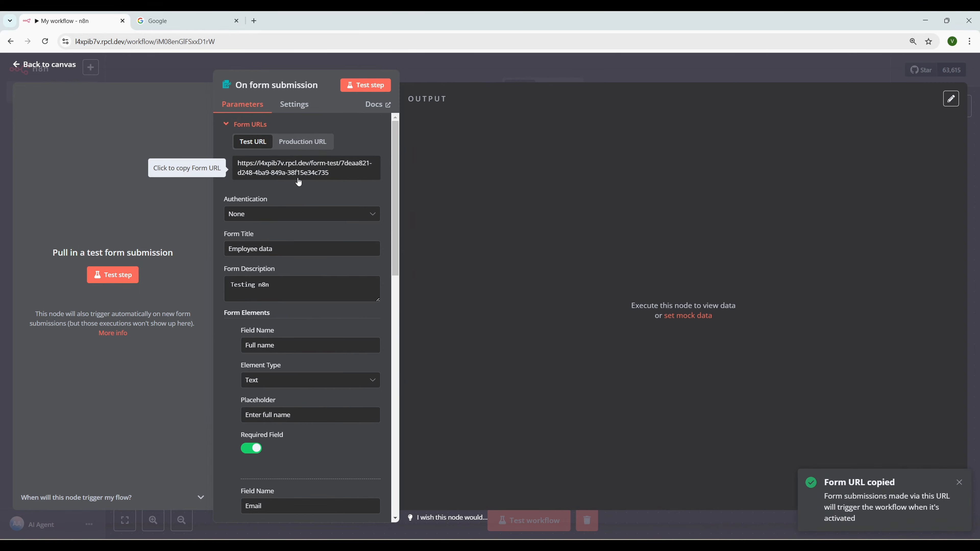
click(118, 277)
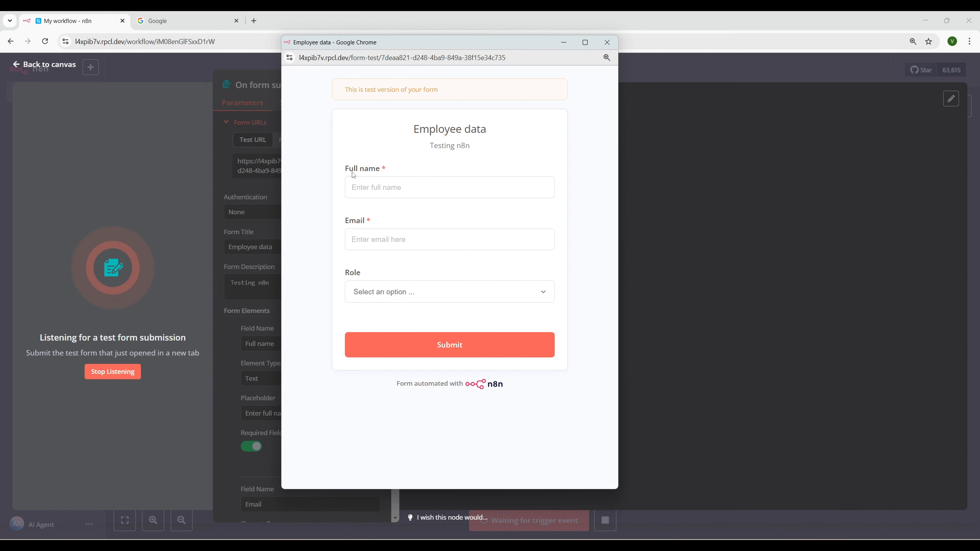
Fill the test form with a sample full name, e-mail and role Senior Developer, then submit
click(383, 188)
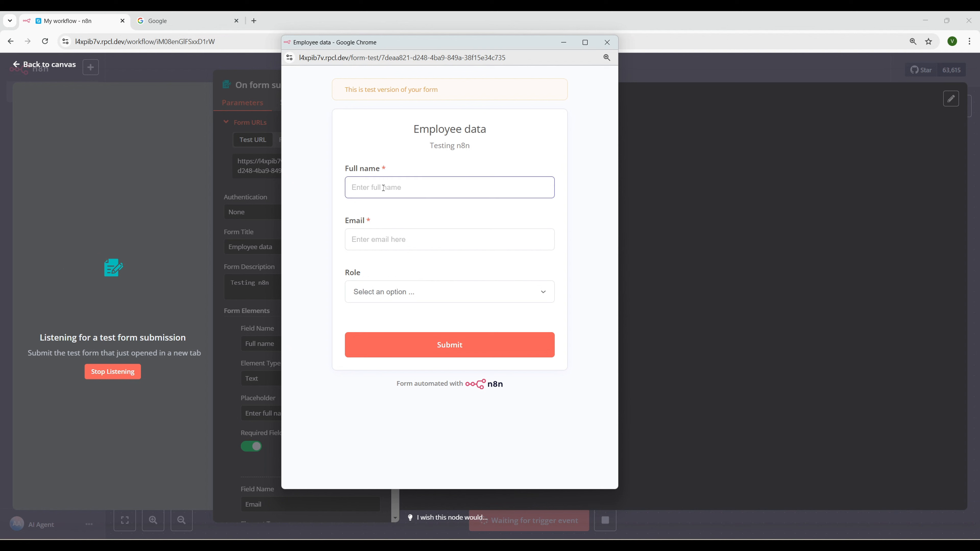
text(John Doe)
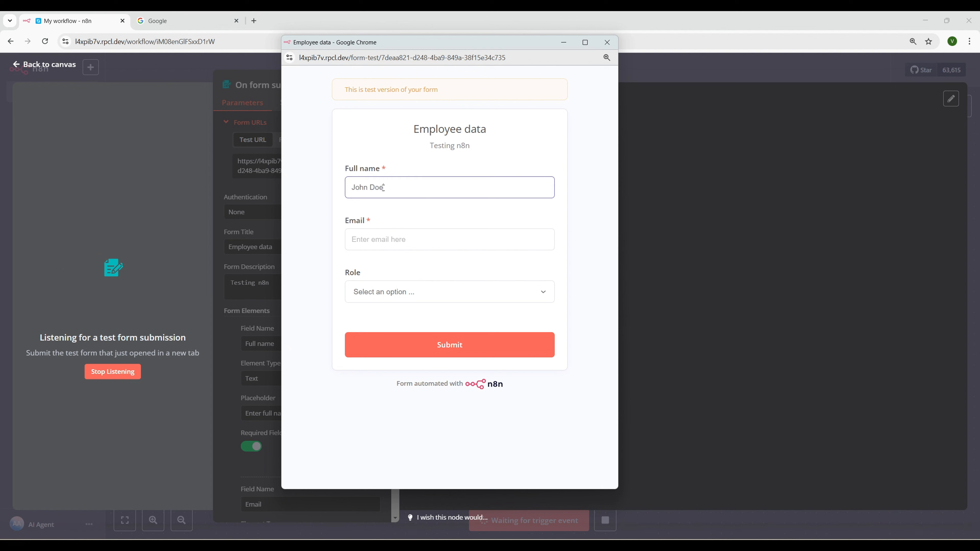
click(380, 242)
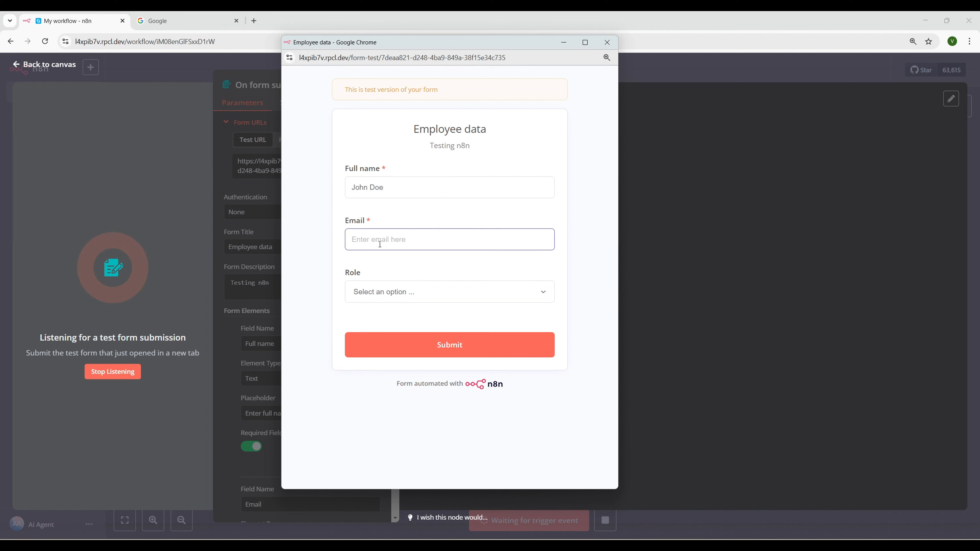
text(johndoe@example.com)
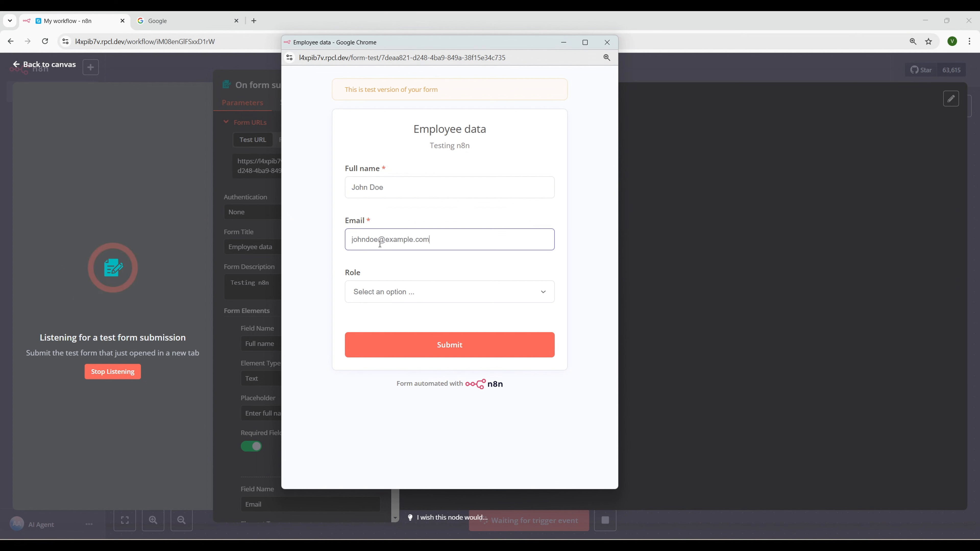
click(416, 292)
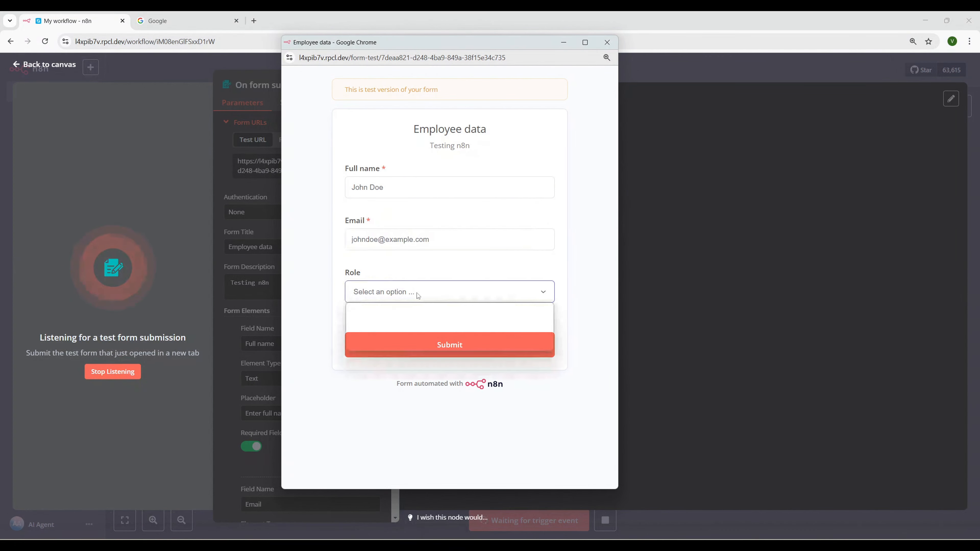
key(Down)
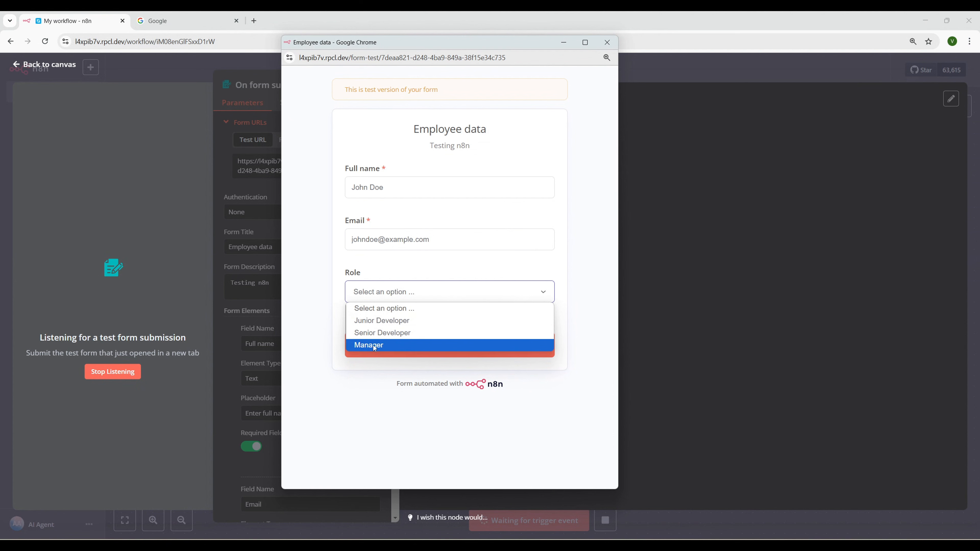
click(387, 333)
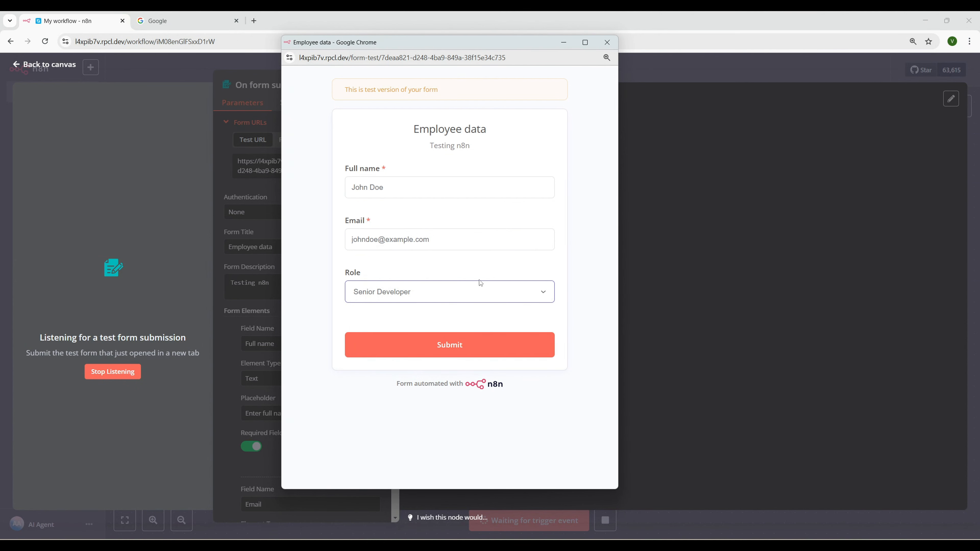
click(446, 355)
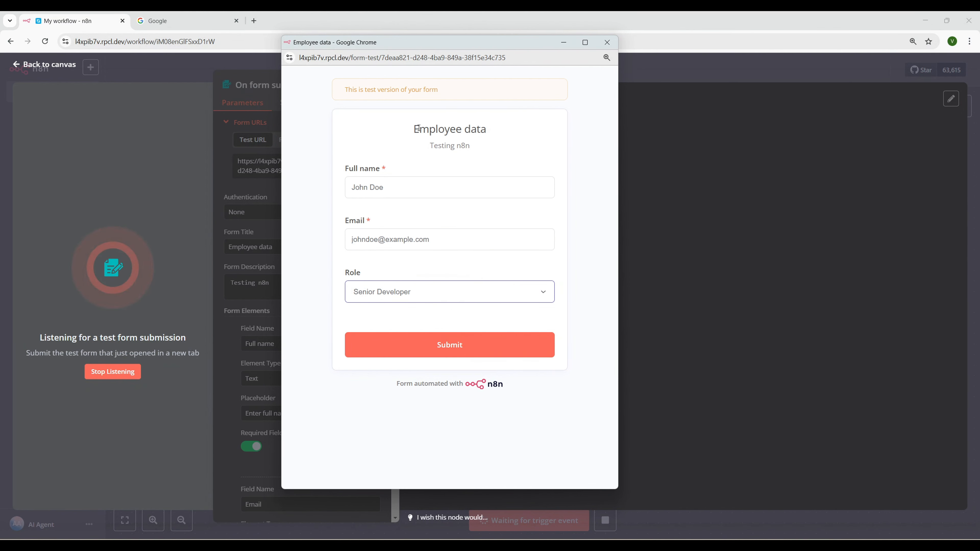
drag(415, 129, 386, 132)
click(386, 132)
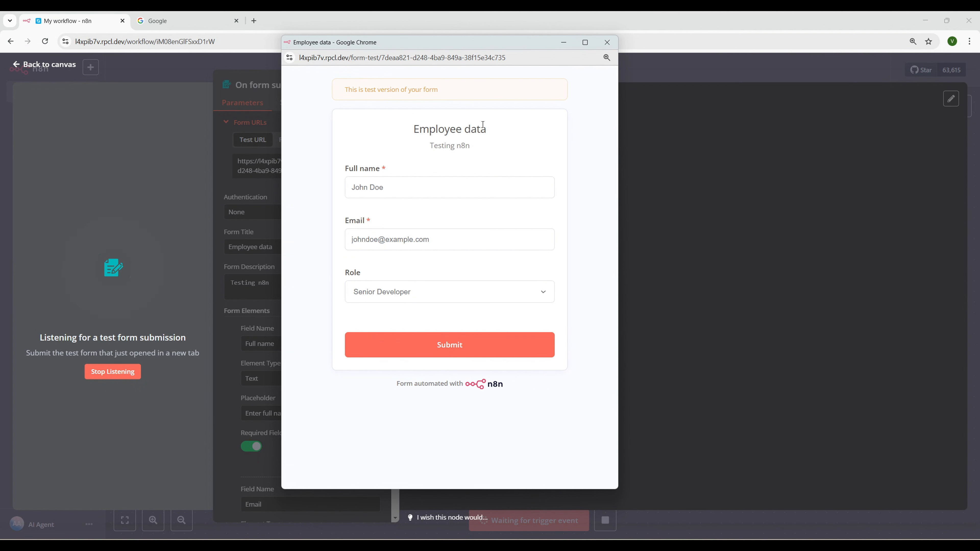
click(433, 348)
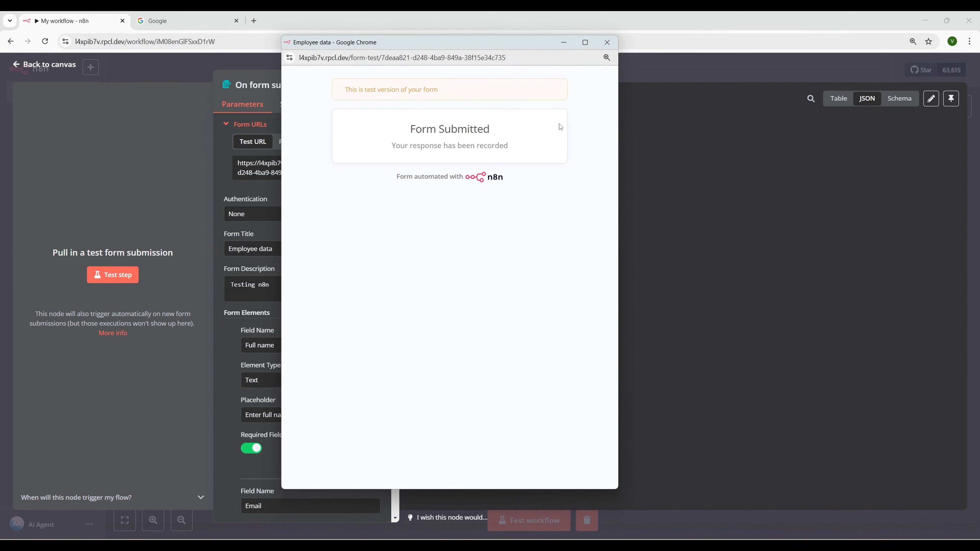
Close the test form and inspect the captured submission in JSON, Table and Schema views
click(607, 42)
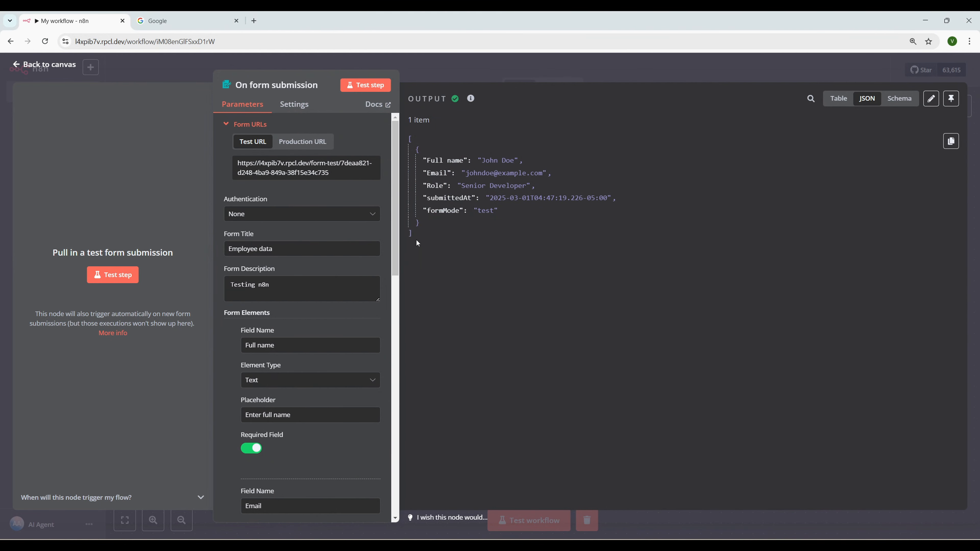
drag(416, 241, 406, 146)
click(479, 166)
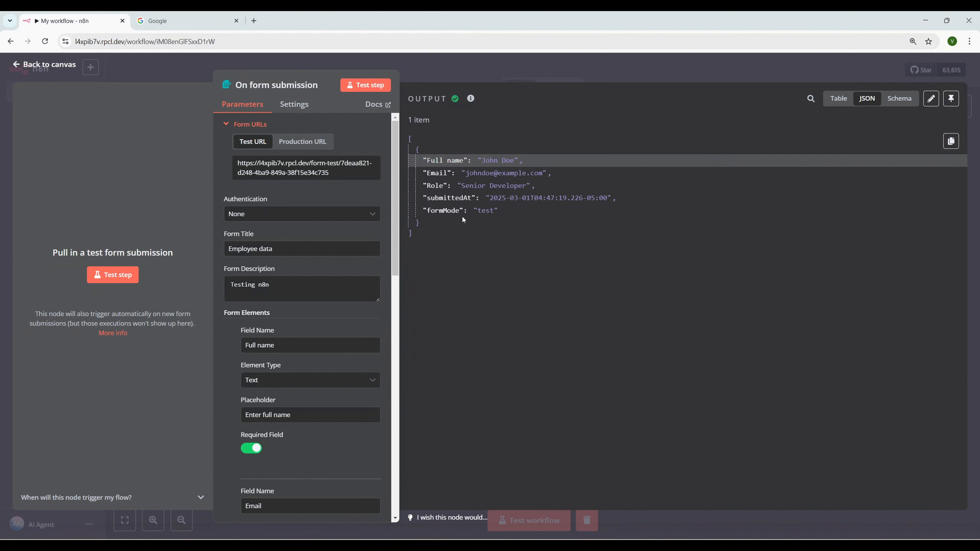
click(839, 99)
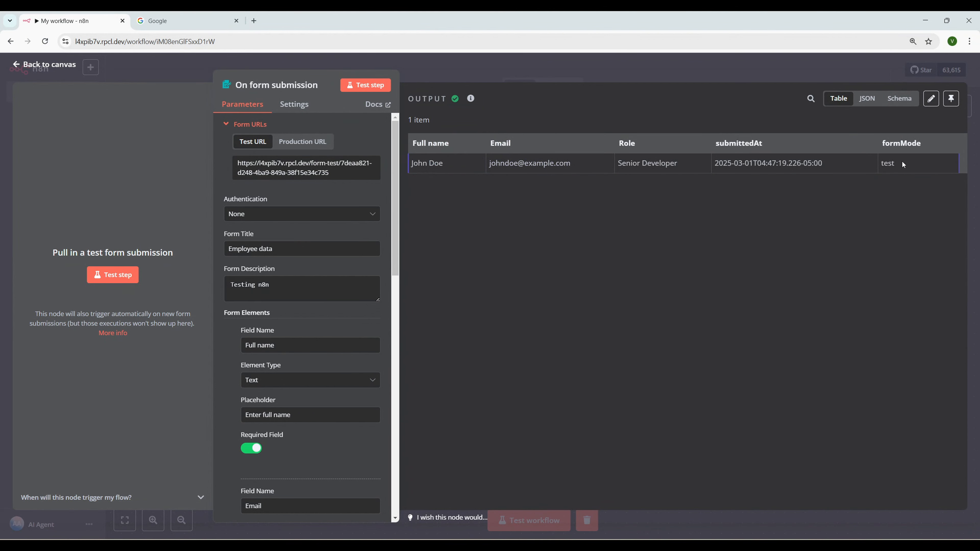
click(899, 98)
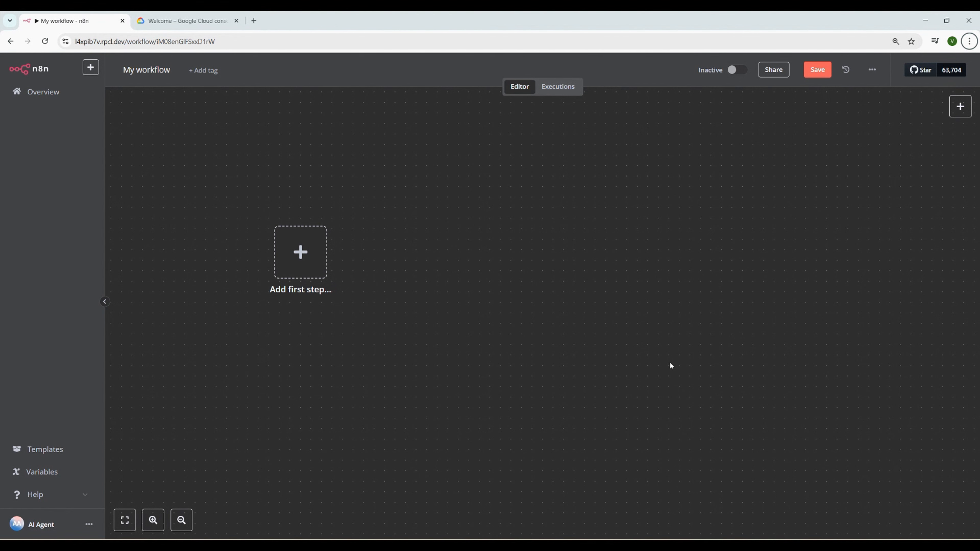
Open the On app event trigger list and browse the available app triggers
click(304, 257)
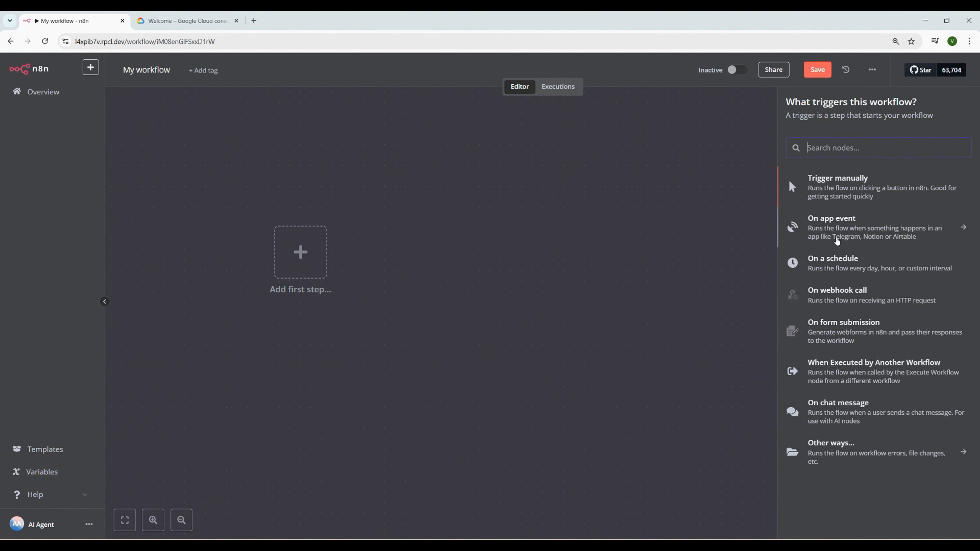
click(843, 234)
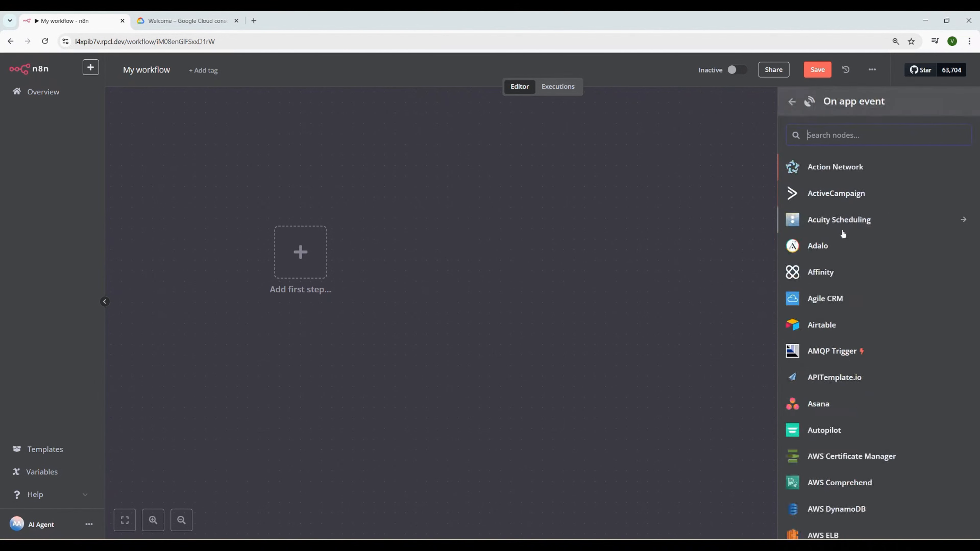
key(Left)
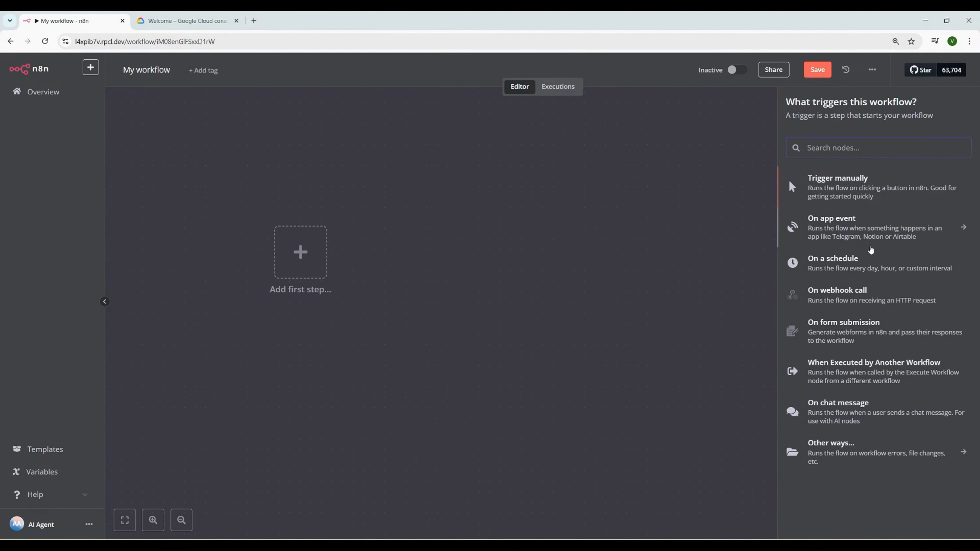
click(864, 234)
scroll(864, 231, down, 4)
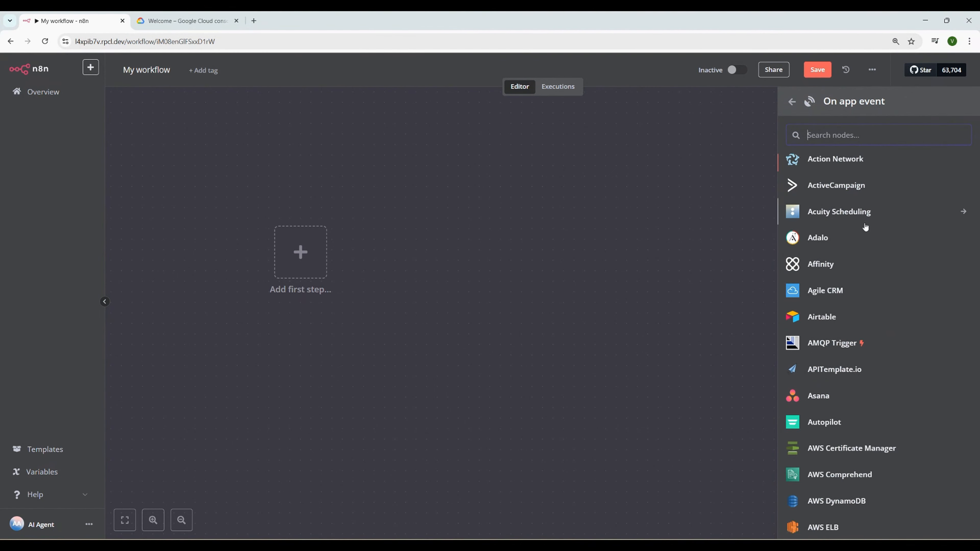
scroll(853, 294, down, 3)
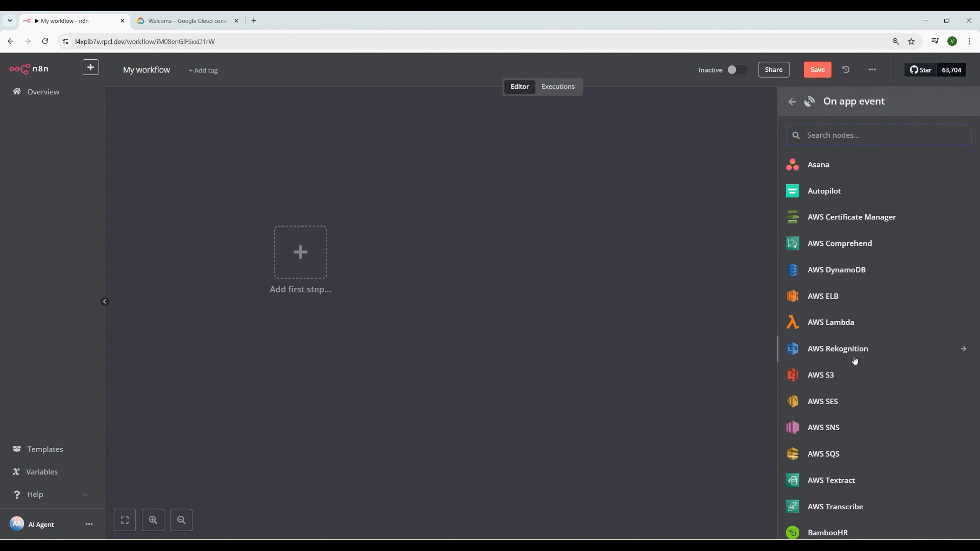
scroll(845, 378, down, 3)
scroll(847, 383, down, 20)
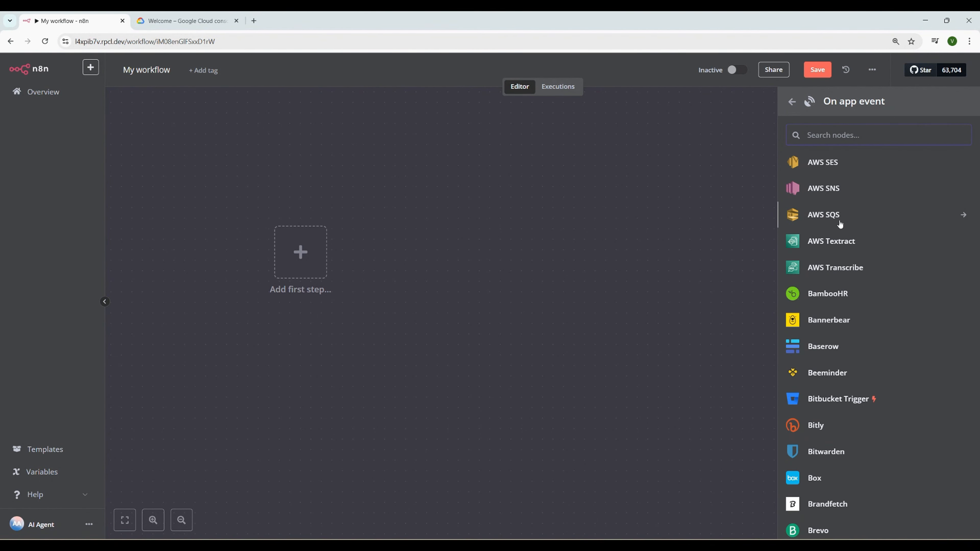
scroll(851, 381, down, 20)
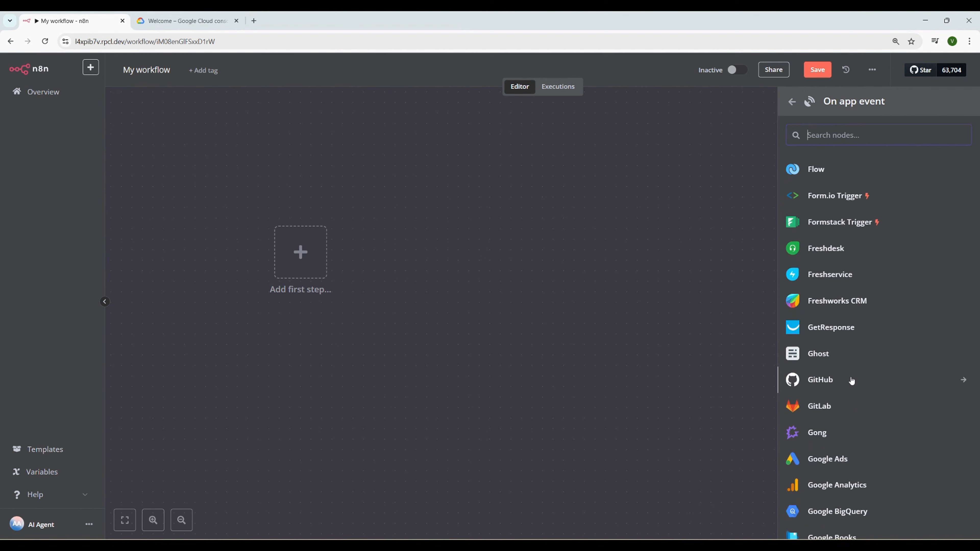
scroll(849, 382, down, 20)
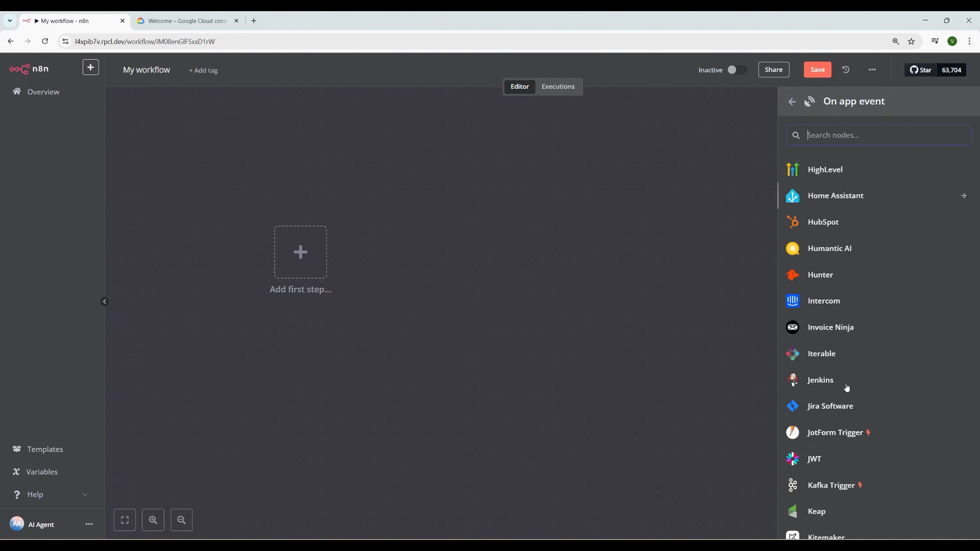
scroll(847, 387, up, 10)
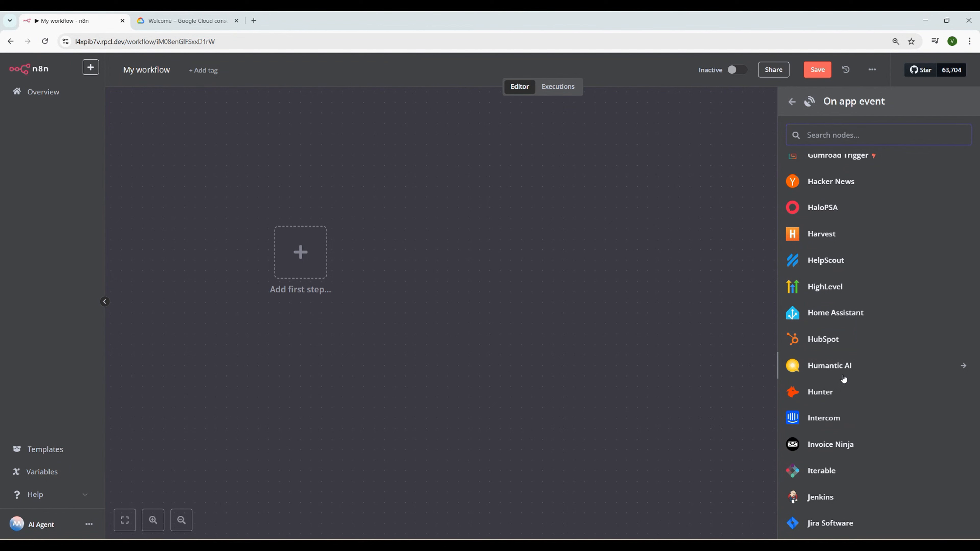
Search 'shee' and add the Google Sheets 'On row added or updated' trigger
text(shee)
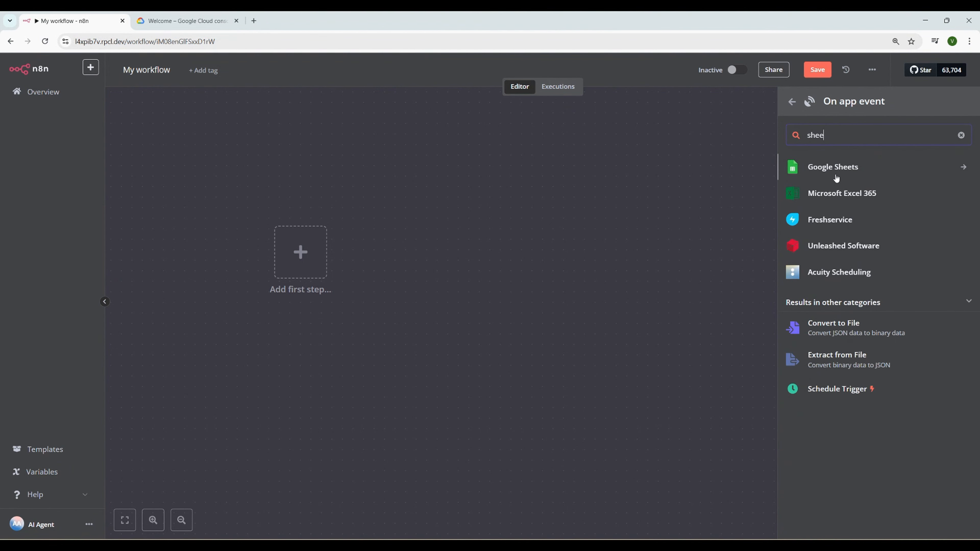
click(836, 176)
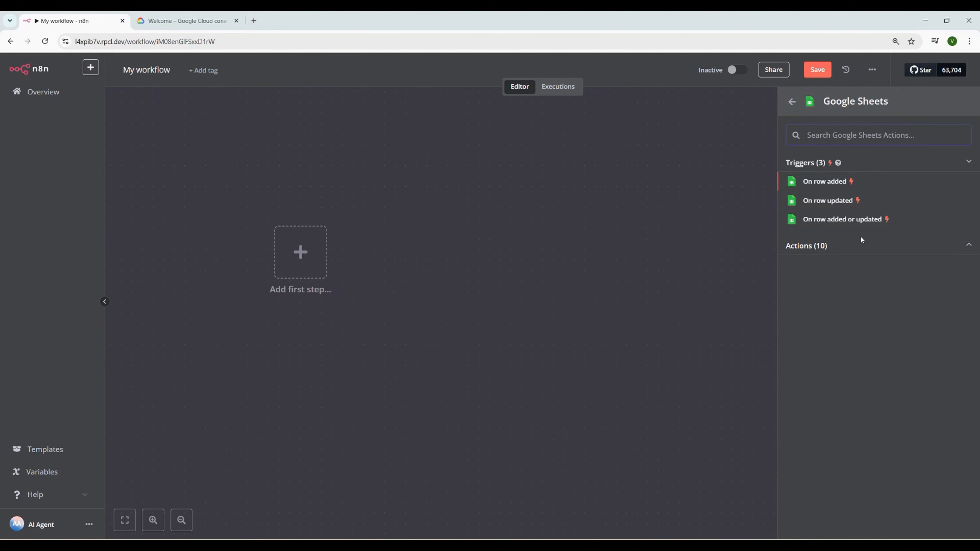
click(845, 226)
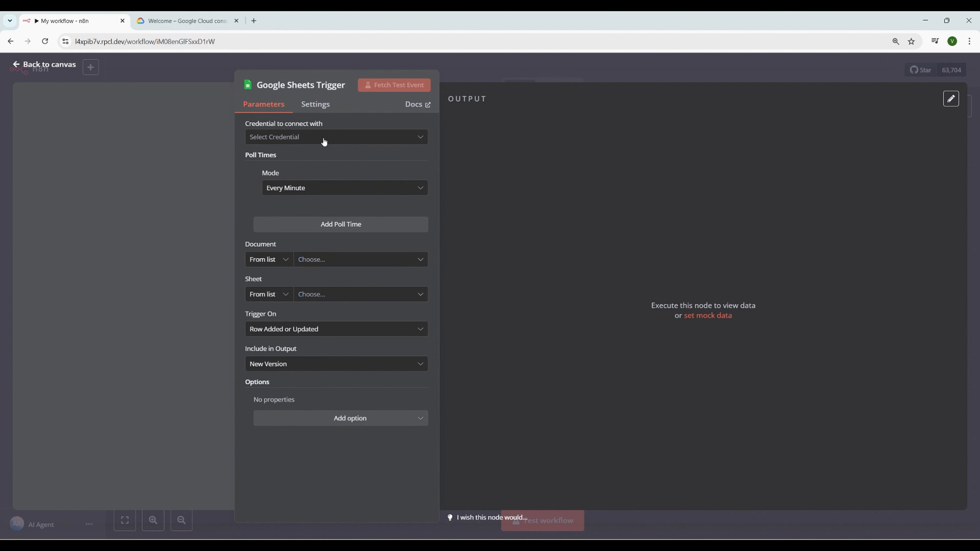
Begin a new Google Sheets OAuth2 credential and open its documentation
click(309, 138)
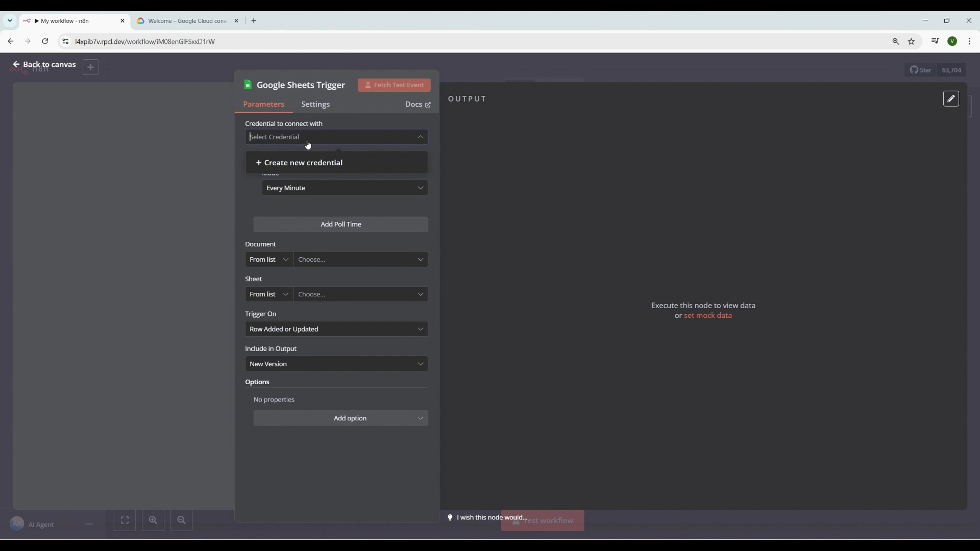
click(304, 164)
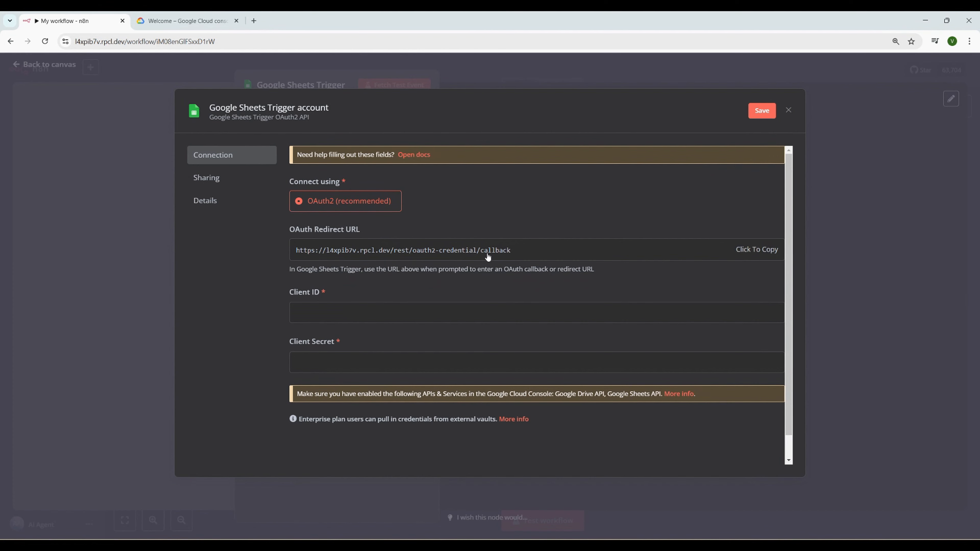
click(405, 155)
Scroll the OAuth2 guide to its Set up OAuth steps, then go to the Google Cloud console
scroll(424, 309, down, 5)
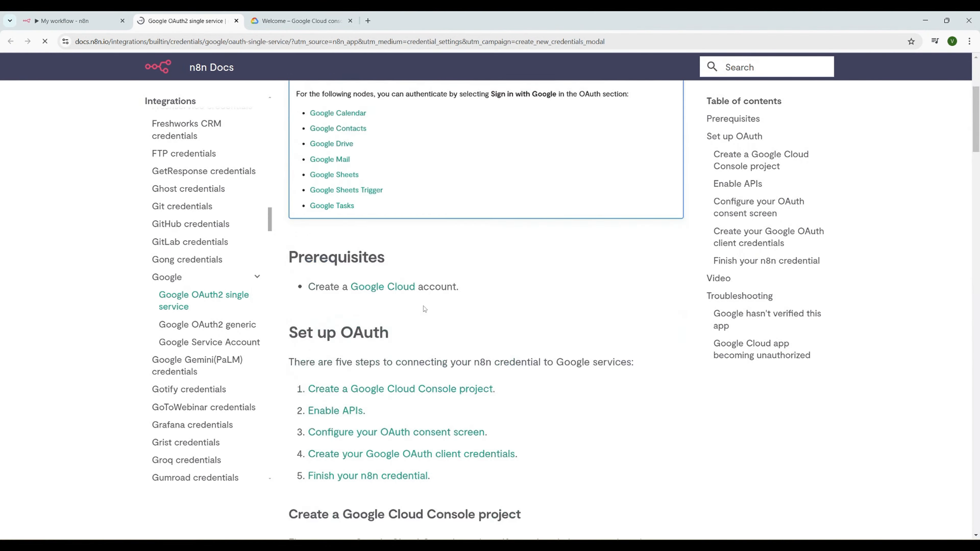
scroll(425, 309, down, 3)
scroll(397, 275, down, 3)
scroll(397, 277, up, 4)
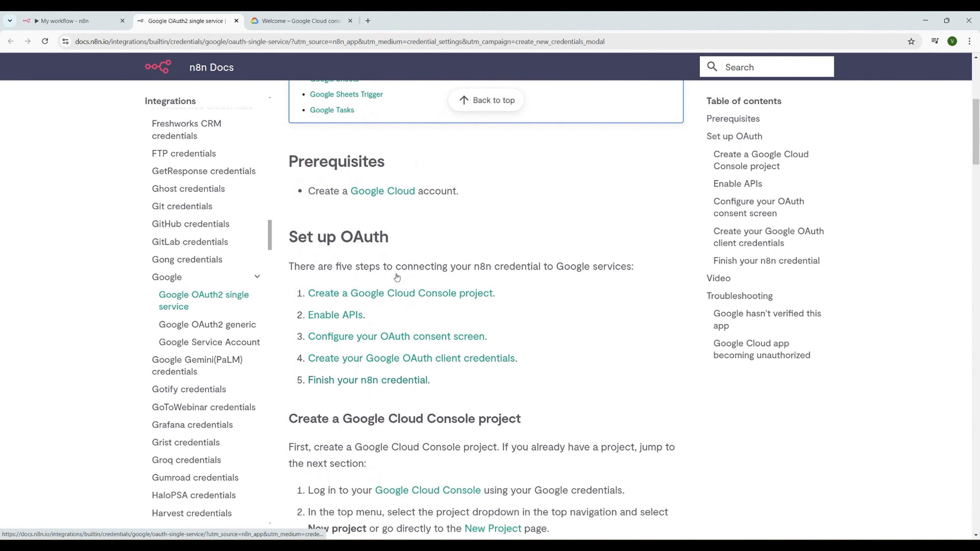
scroll(397, 278, down, 1)
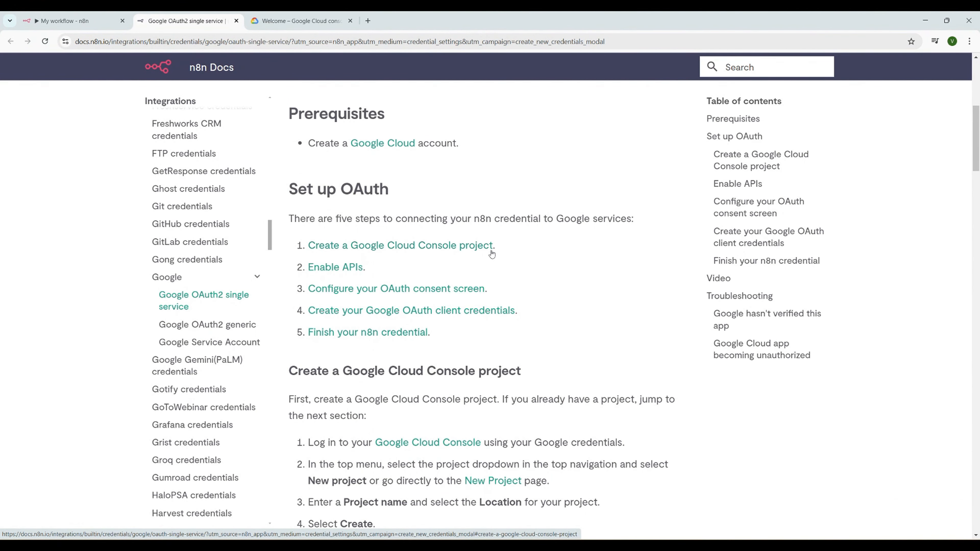
click(297, 21)
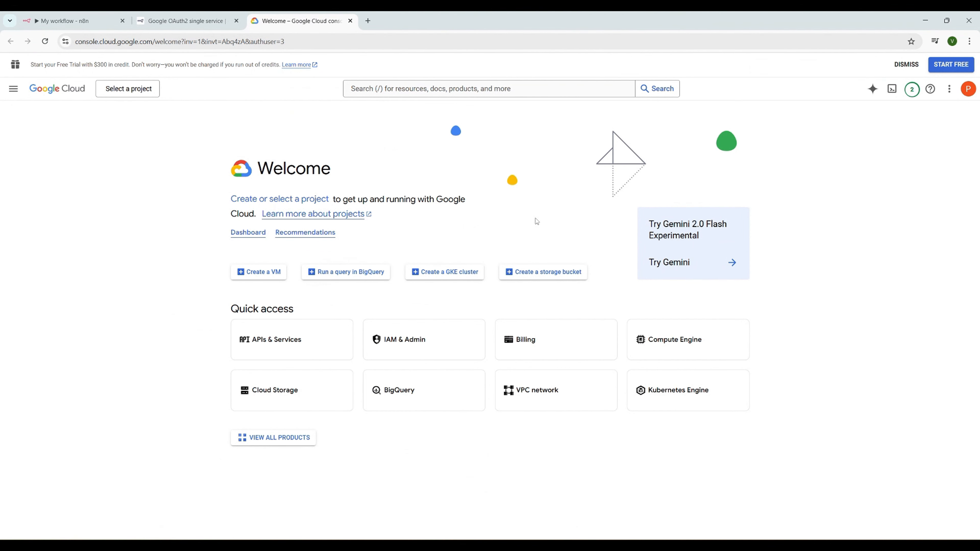
Create the Google Cloud project 'n8nonappeventtrigger' and return to the n8n OAuth guide
click(137, 97)
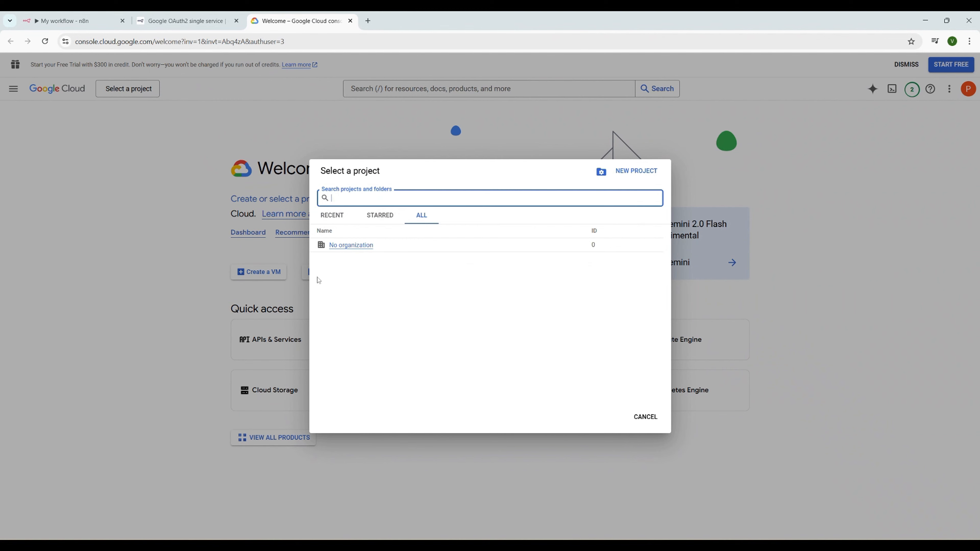
click(622, 172)
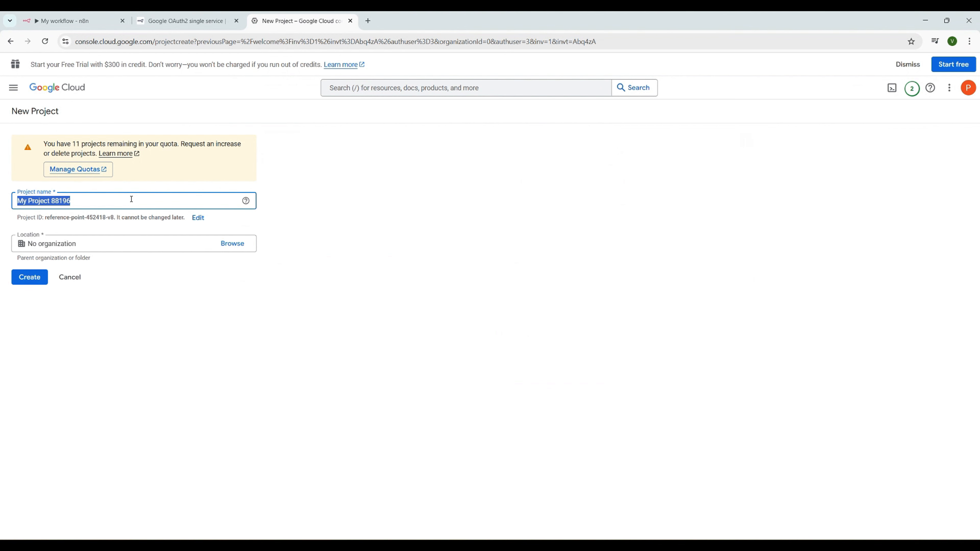
text(n8n)
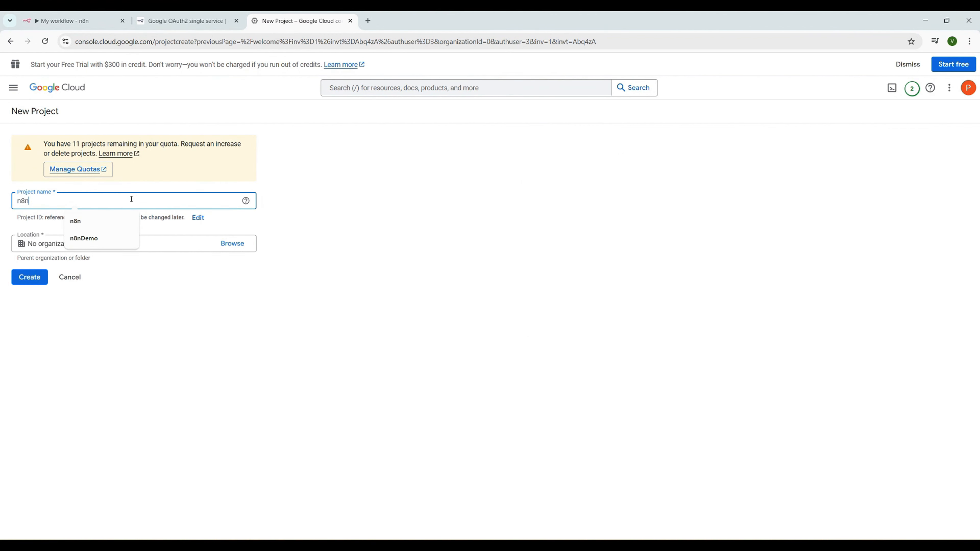
text(onappev)
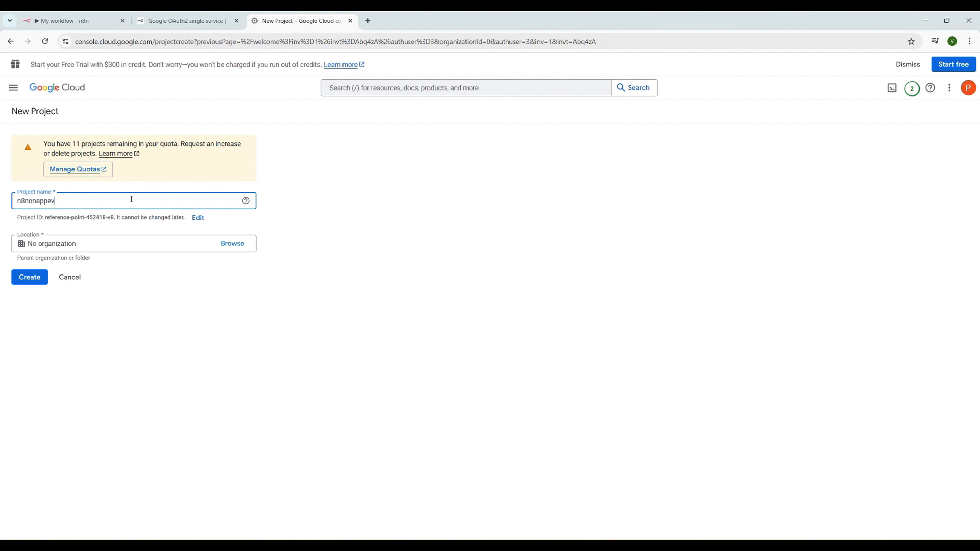
text(enttrigger)
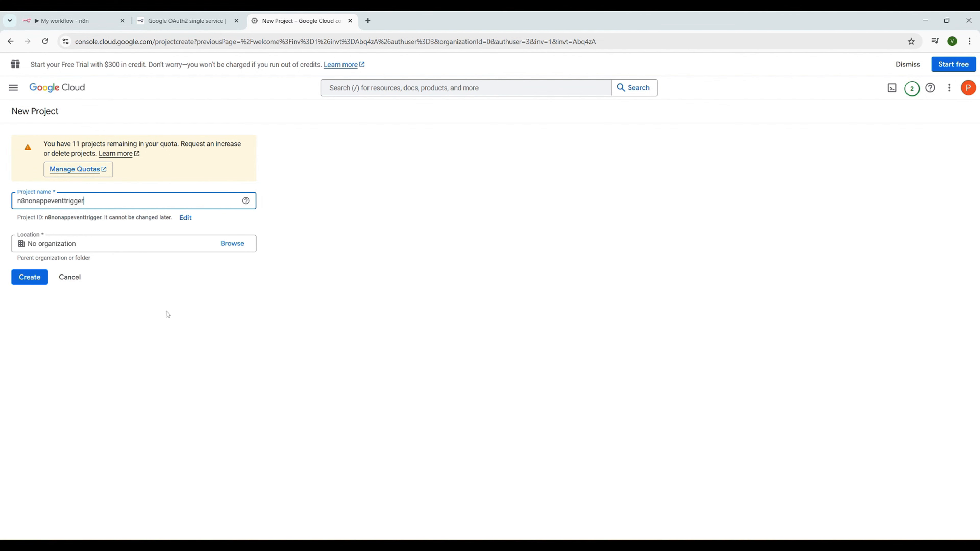
click(31, 279)
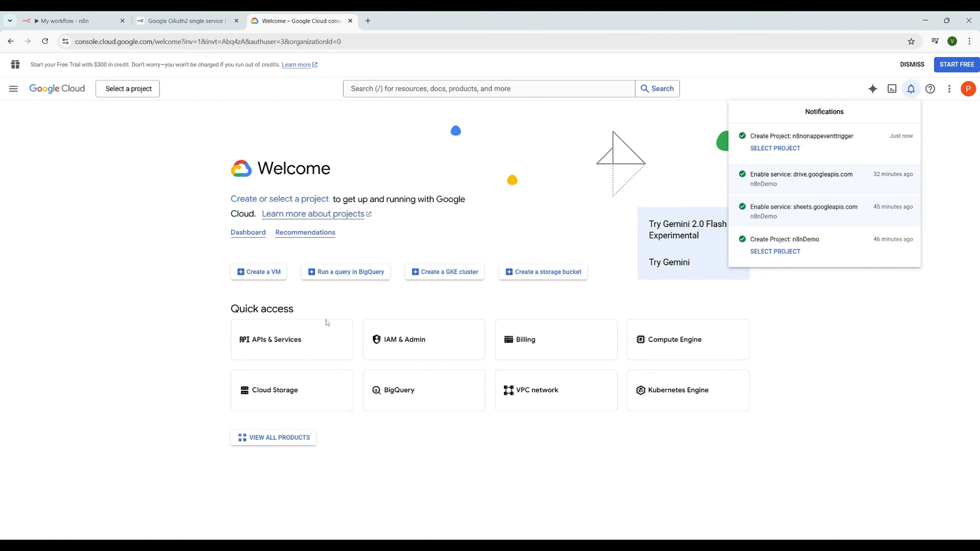
click(275, 342)
click(277, 342)
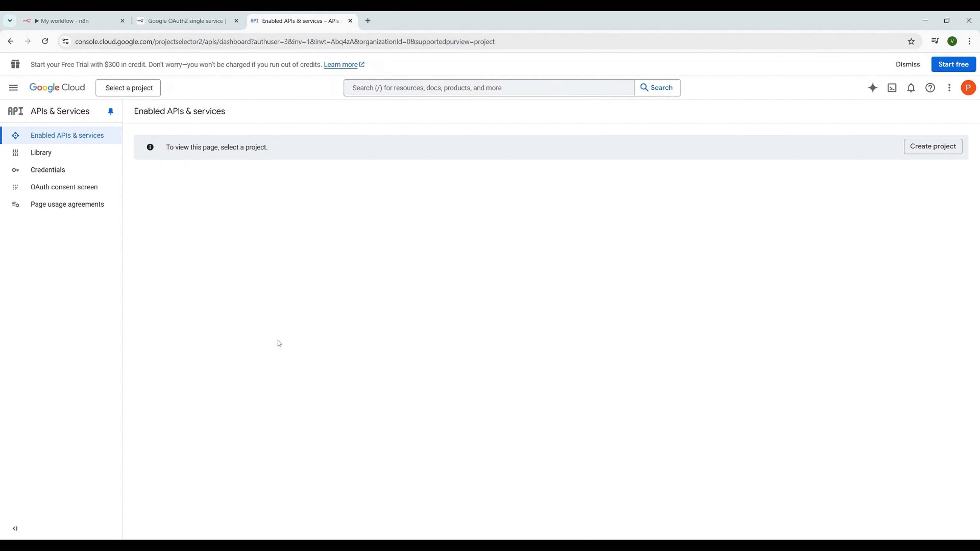
click(201, 24)
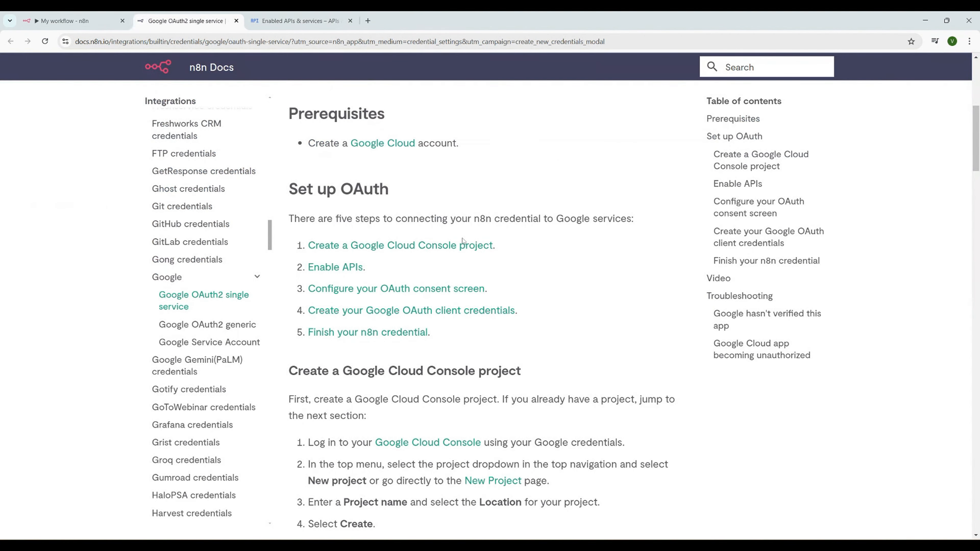
Find the Google Sheets API in the API Library by searching 'shee' and enable it
scroll(463, 241, down, 10)
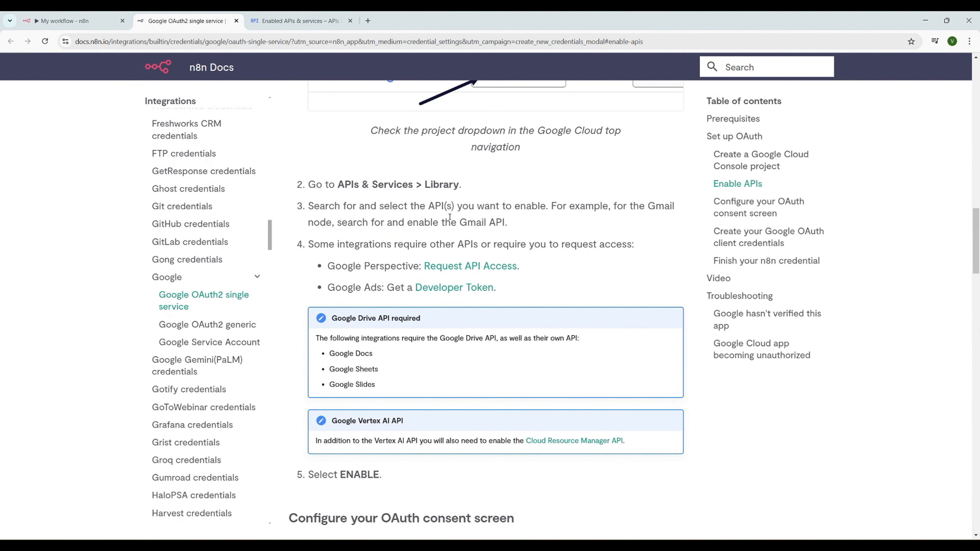
click(296, 21)
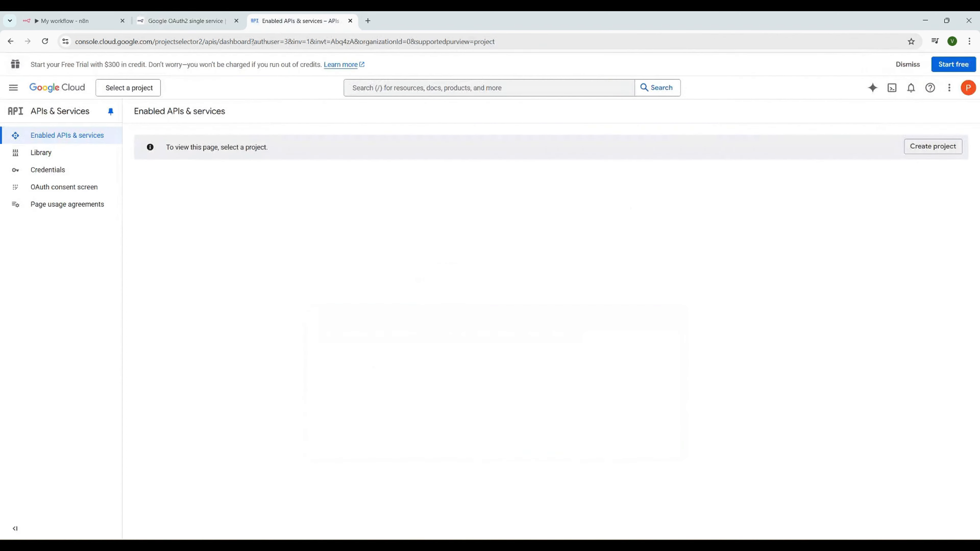
click(63, 154)
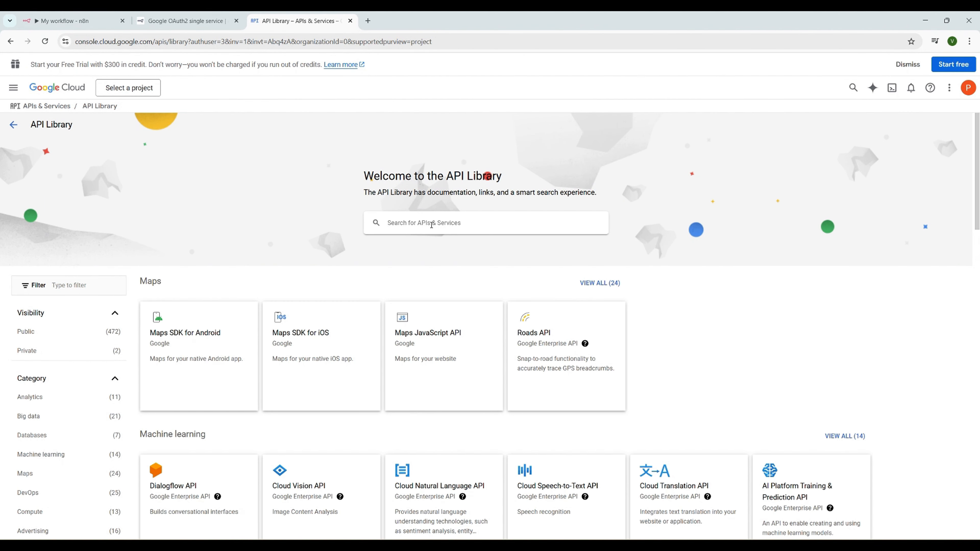
click(432, 225)
text(sheets)
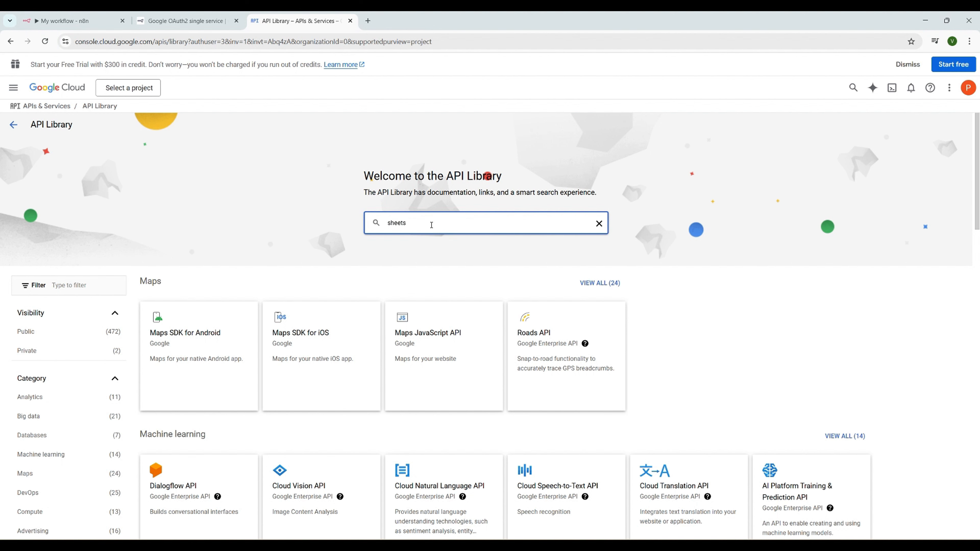
key(Return)
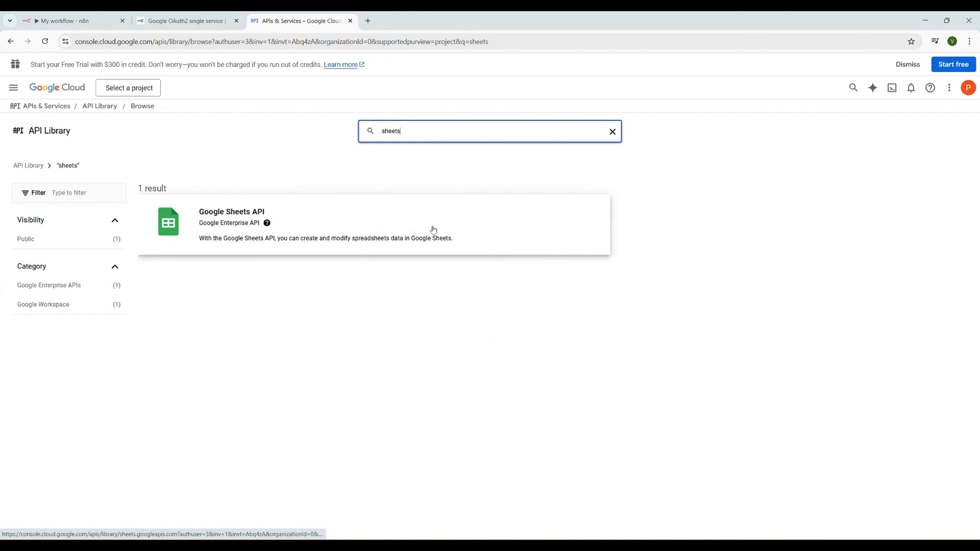
click(215, 220)
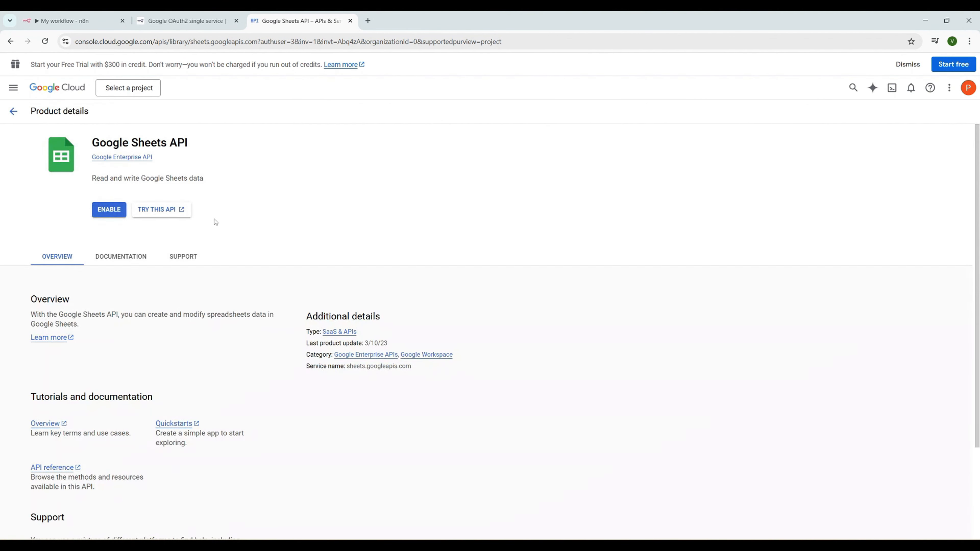
click(109, 210)
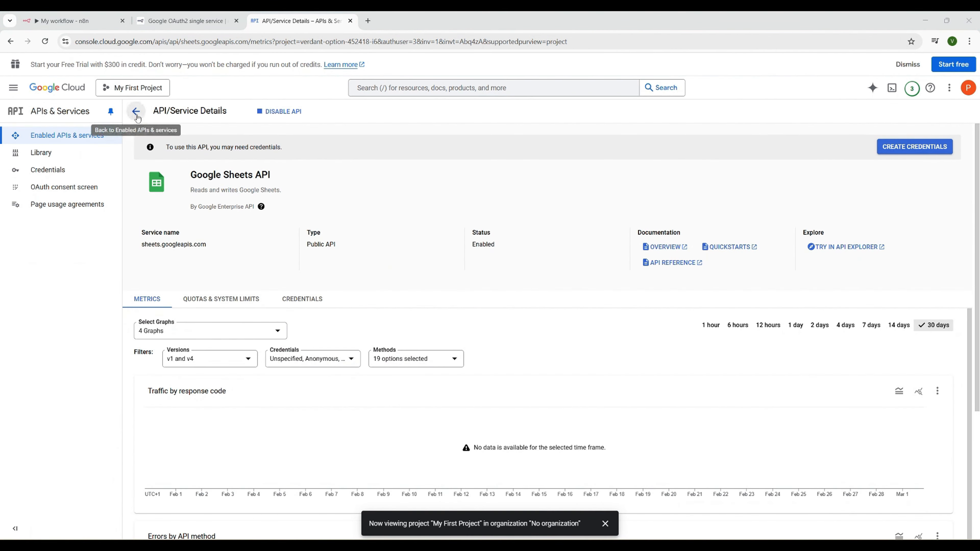
click(138, 117)
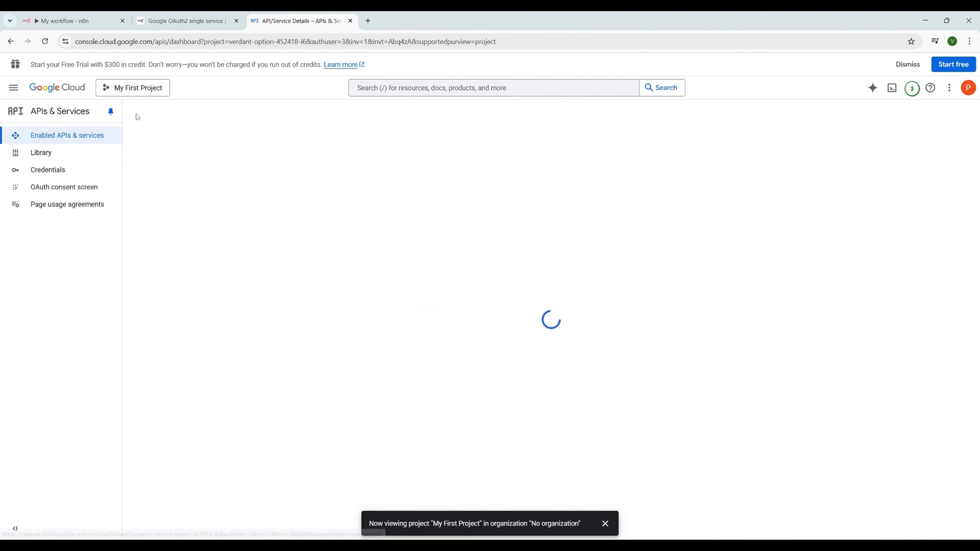
click(193, 21)
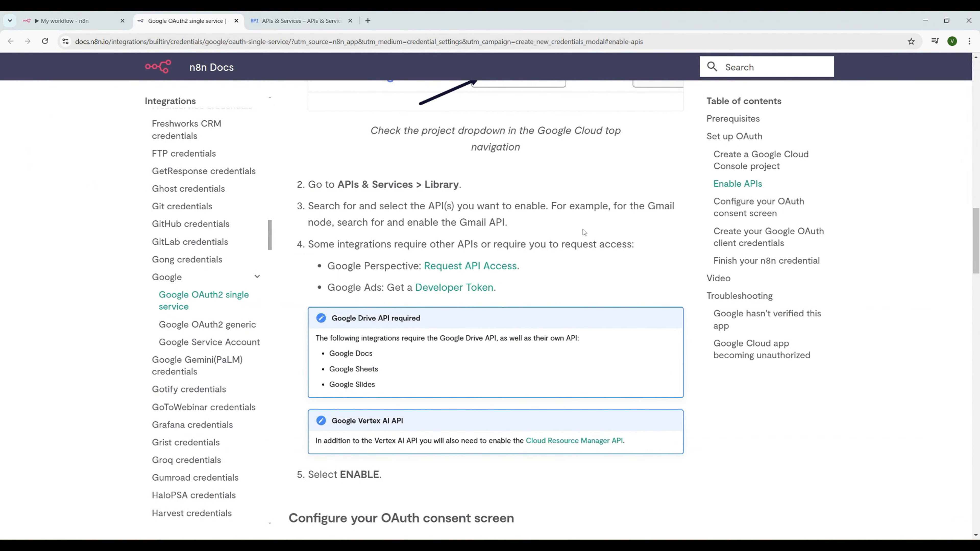
From Credentials > Create Credentials > OAuth client ID, start the OAuth consent screen project configuration
scroll(585, 232, down, 1)
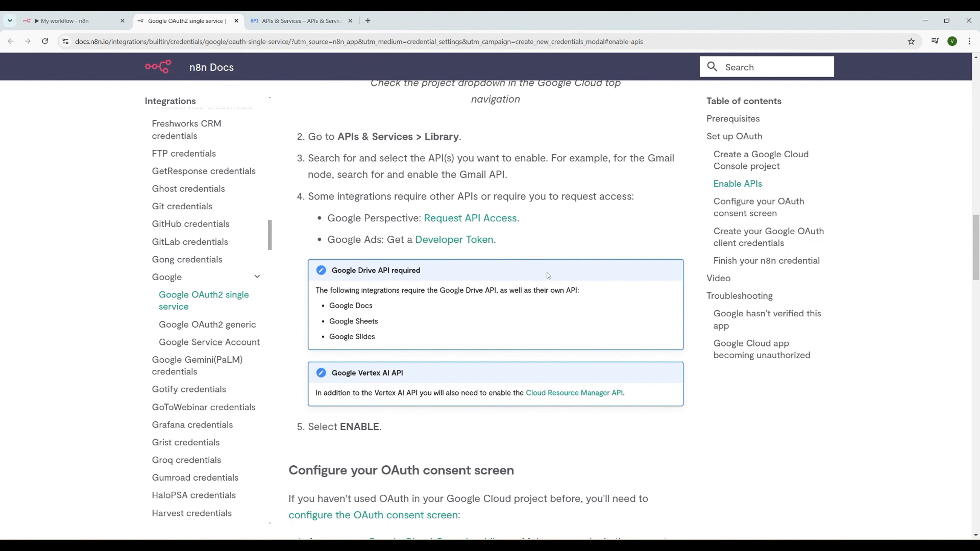
click(297, 22)
click(64, 172)
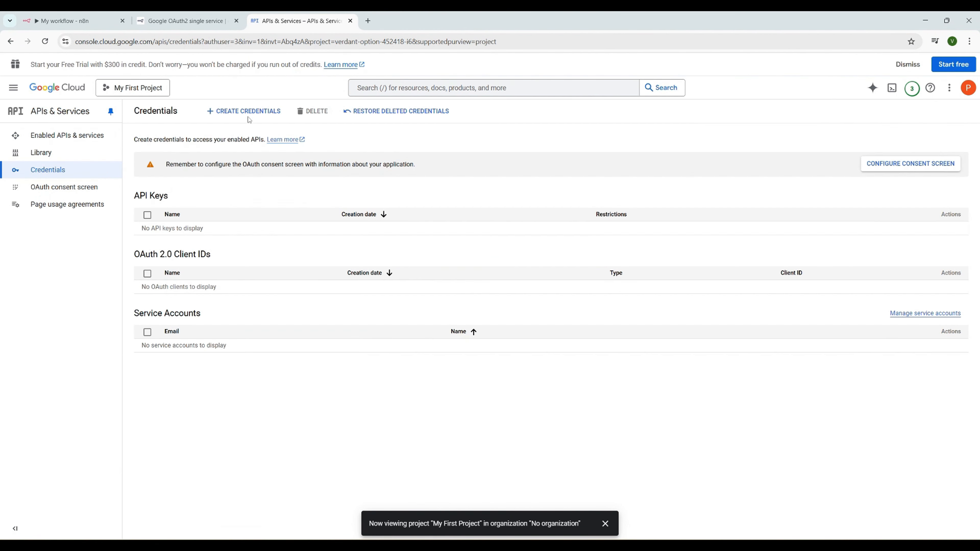
click(243, 113)
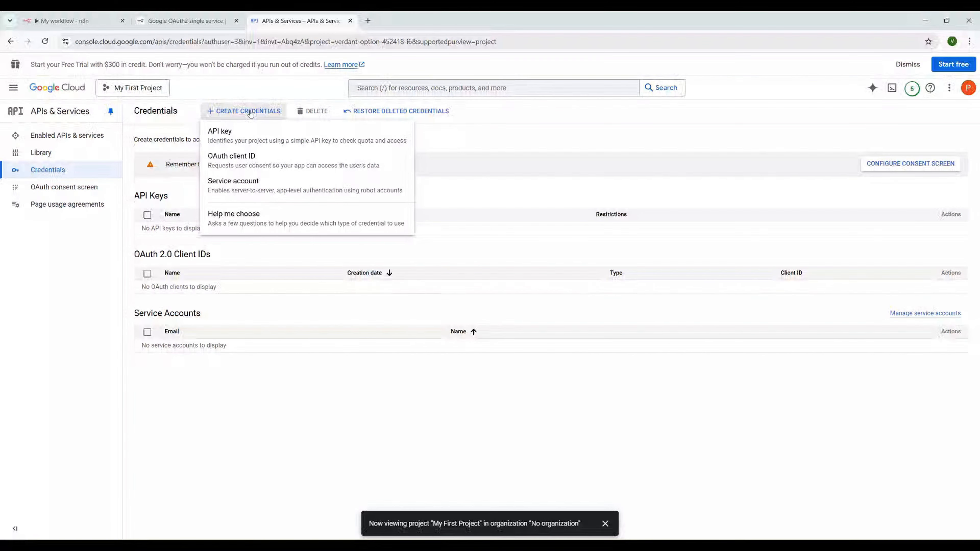
click(251, 165)
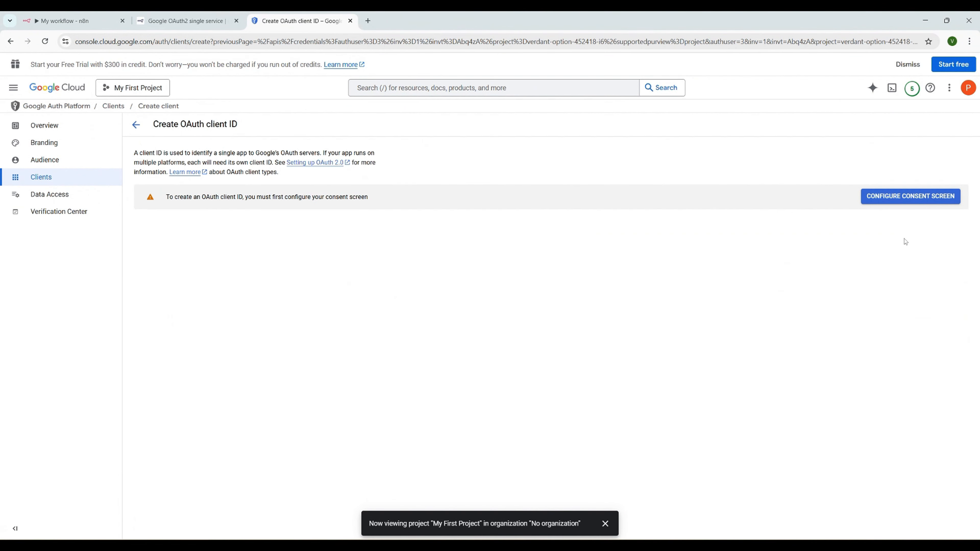
click(894, 201)
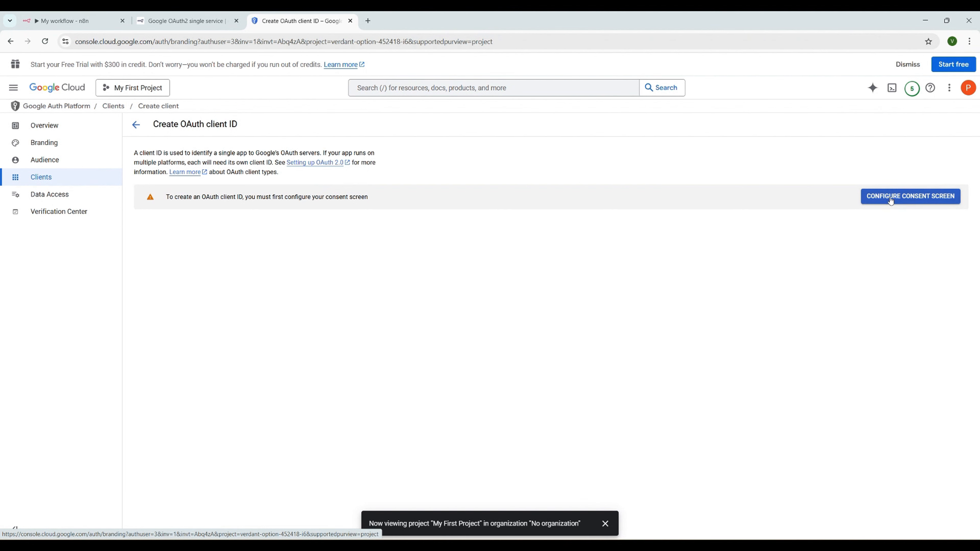
click(559, 352)
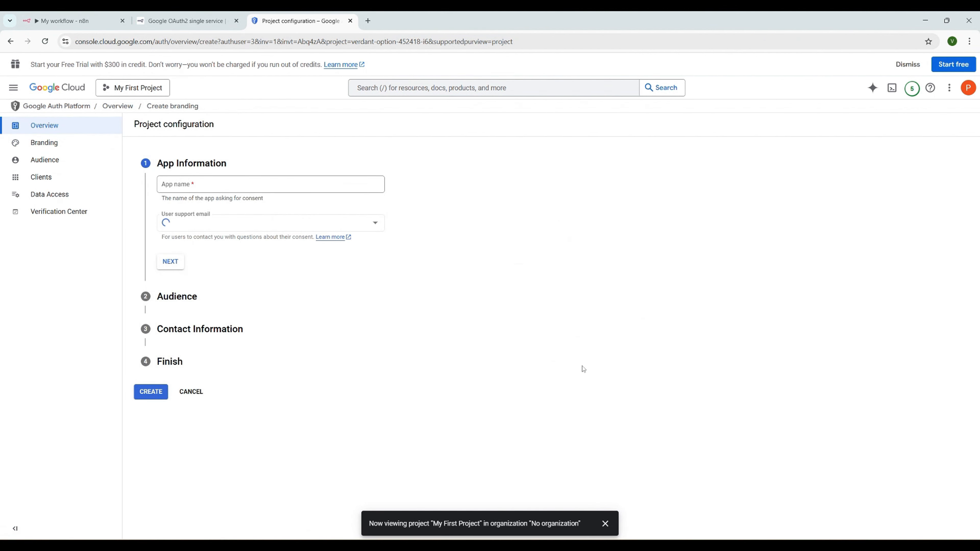
Enter app name n8nonappeventdemo and choose the account email as the support email
click(219, 185)
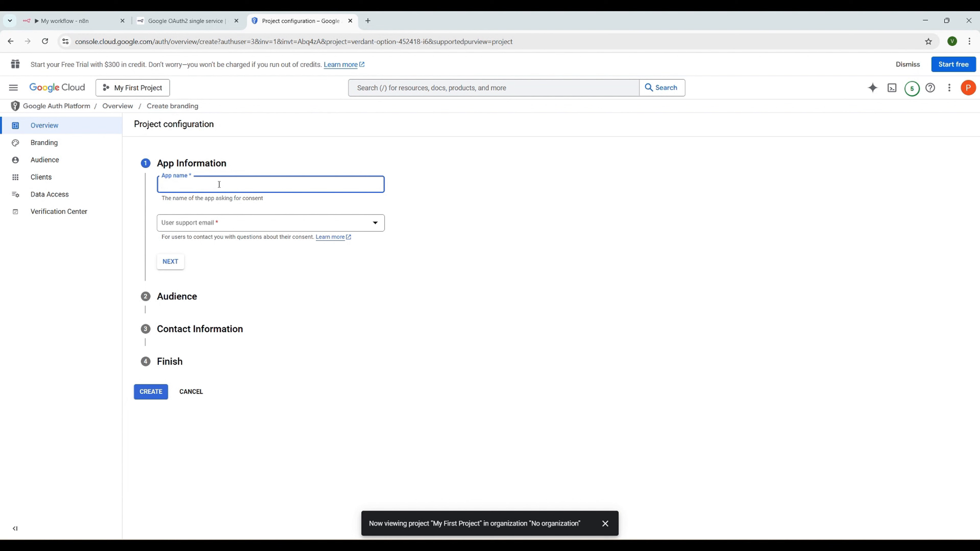
text(n8nonappeventdemo)
click(195, 228)
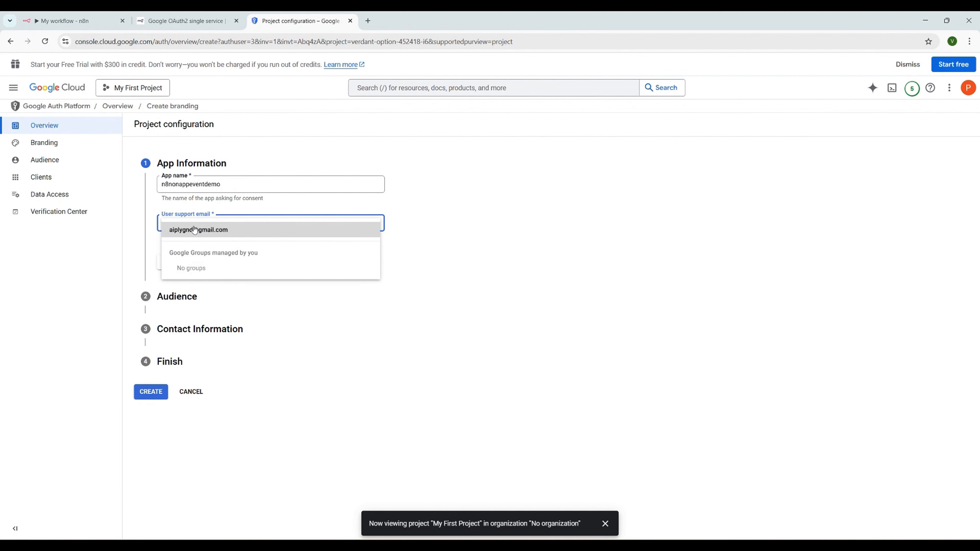
click(210, 231)
click(172, 264)
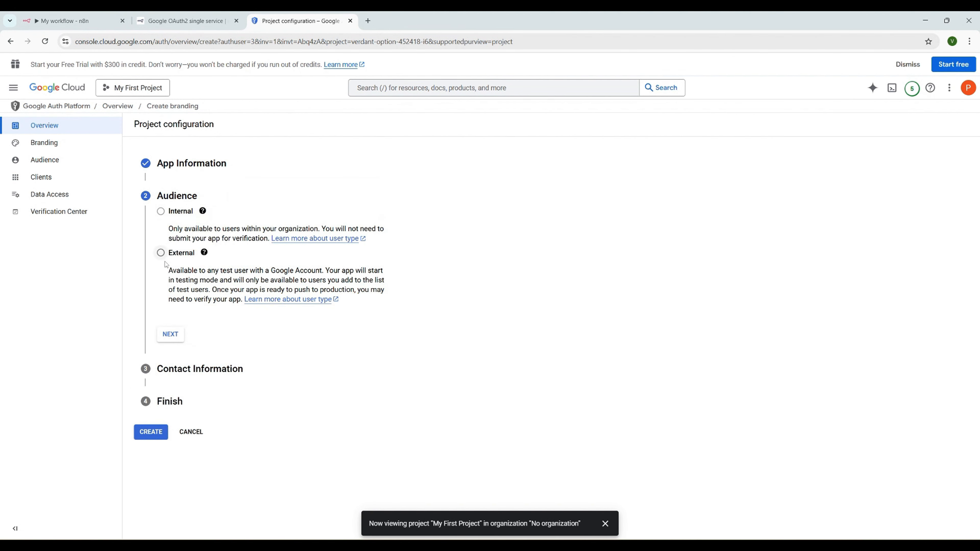
Choose an External audience, enter the contact email, accept the data policy and create the configuration
click(163, 255)
click(174, 339)
click(248, 249)
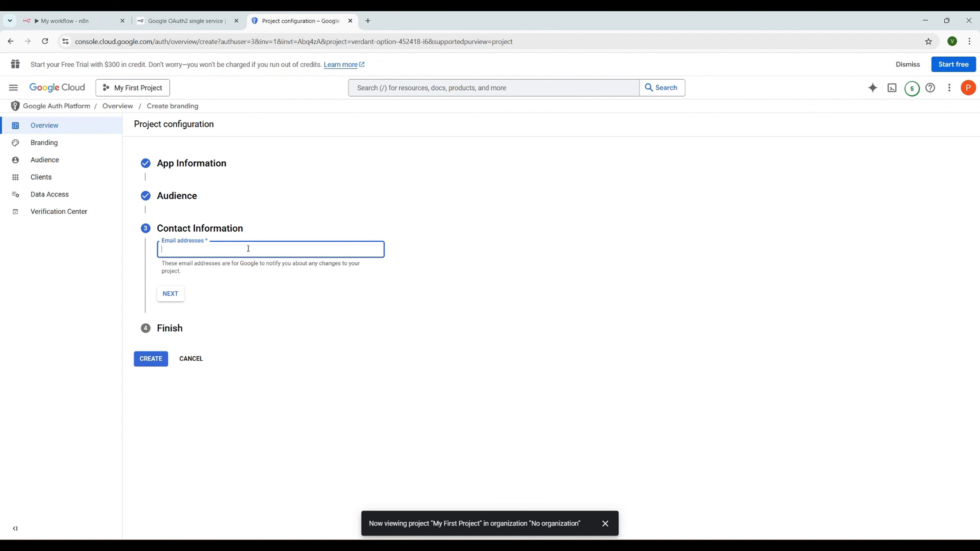
click(173, 291)
click(161, 276)
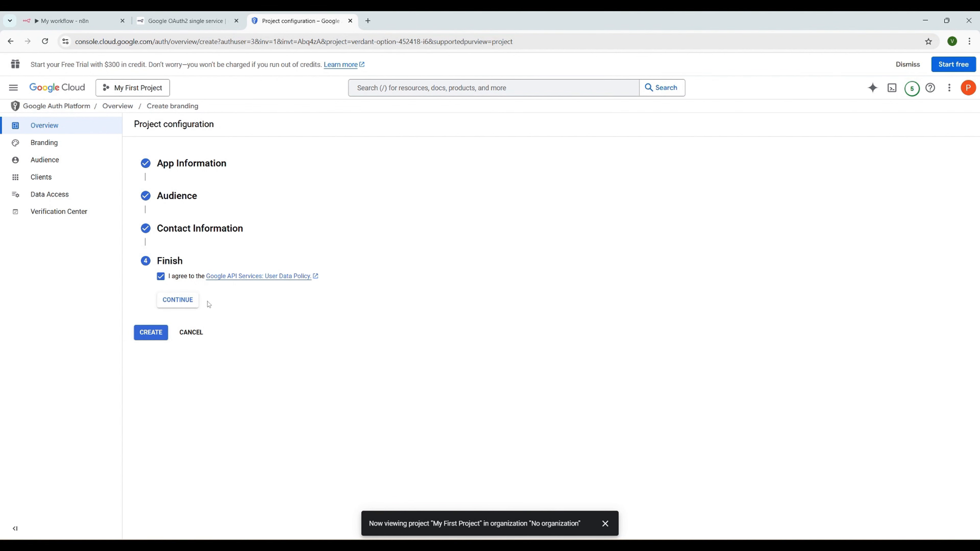
click(187, 301)
click(155, 293)
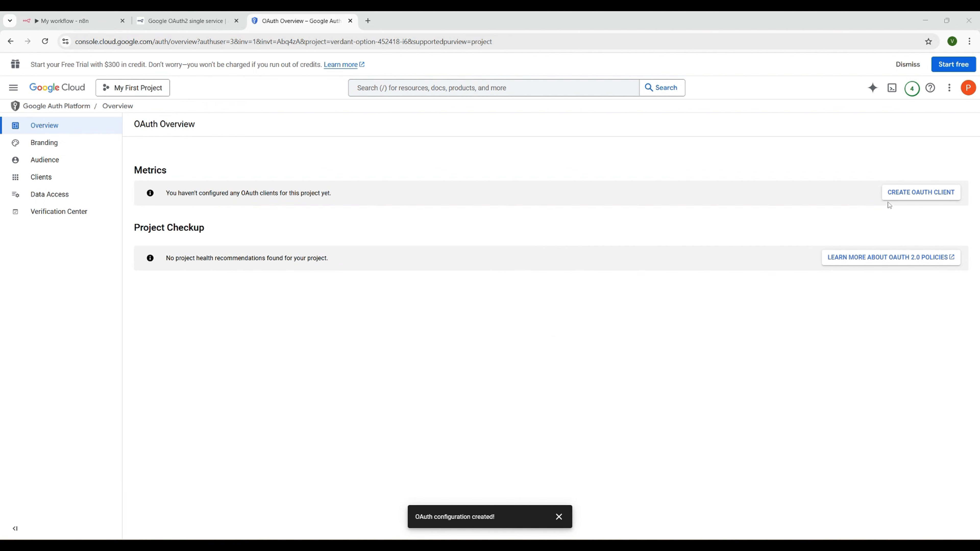
Start a Web application OAuth client named n8ndempapp and copy n8n's OAuth redirect URL
click(902, 198)
click(230, 199)
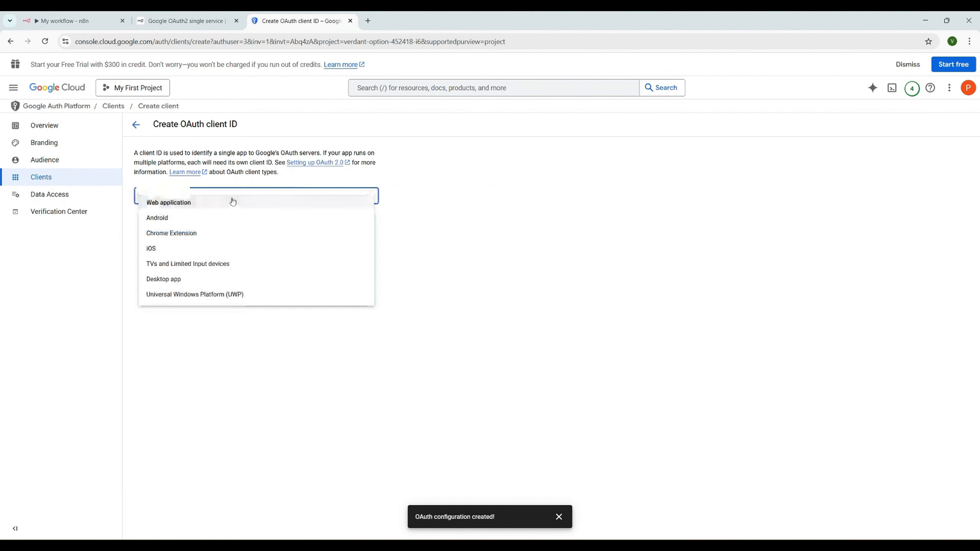
click(192, 202)
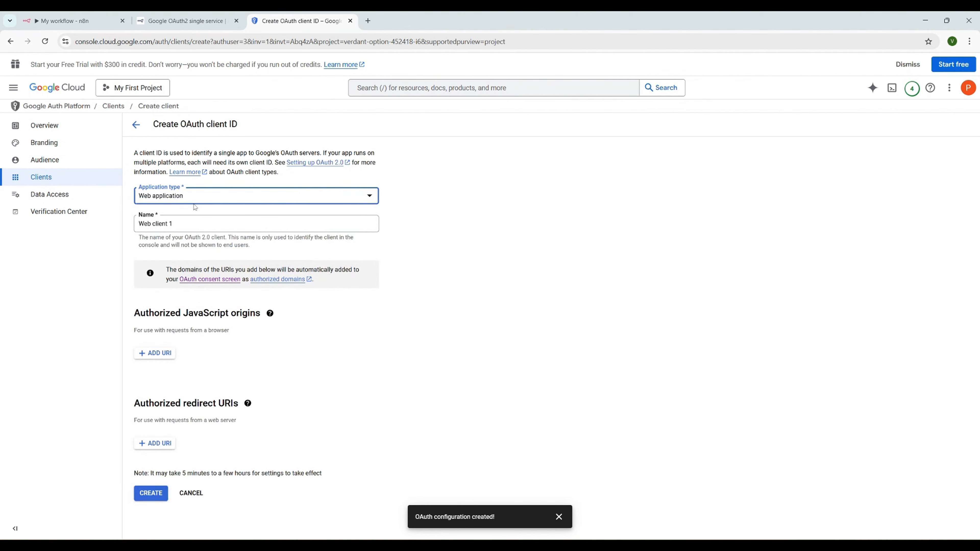
drag(189, 222, 136, 227)
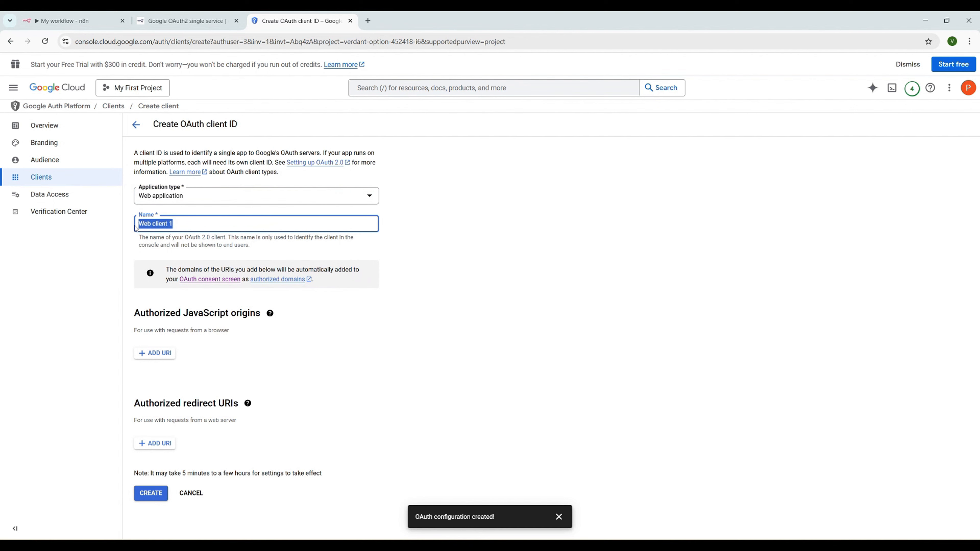
text(n8ndempapp)
click(62, 24)
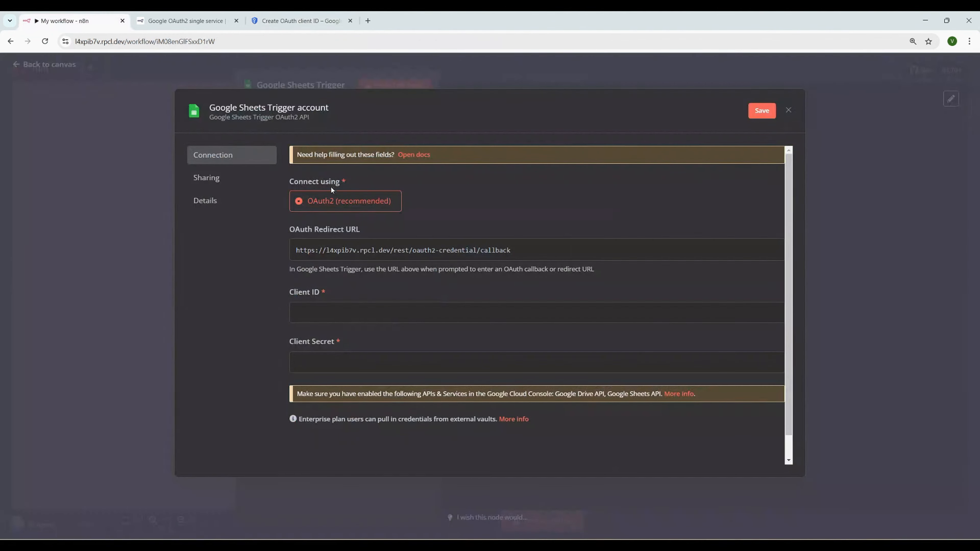
click(428, 249)
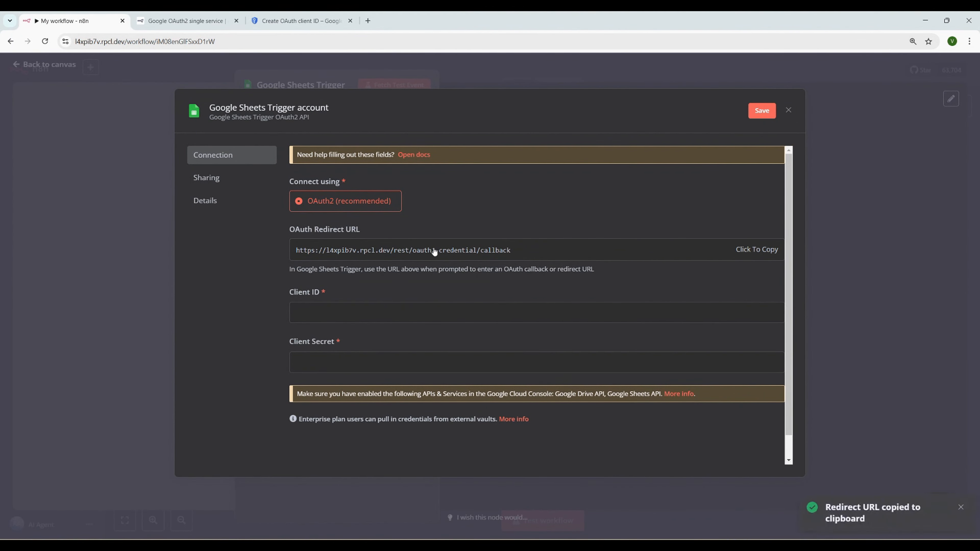
Paste n8n's redirect URL as an authorized redirect URI and create the n8ndempapp client
click(287, 21)
click(156, 443)
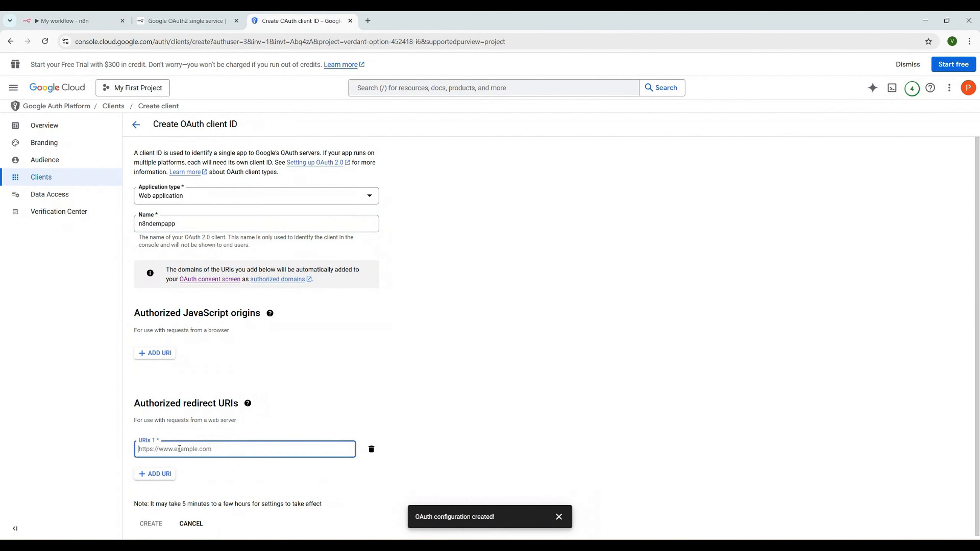
key(ctrl+v)
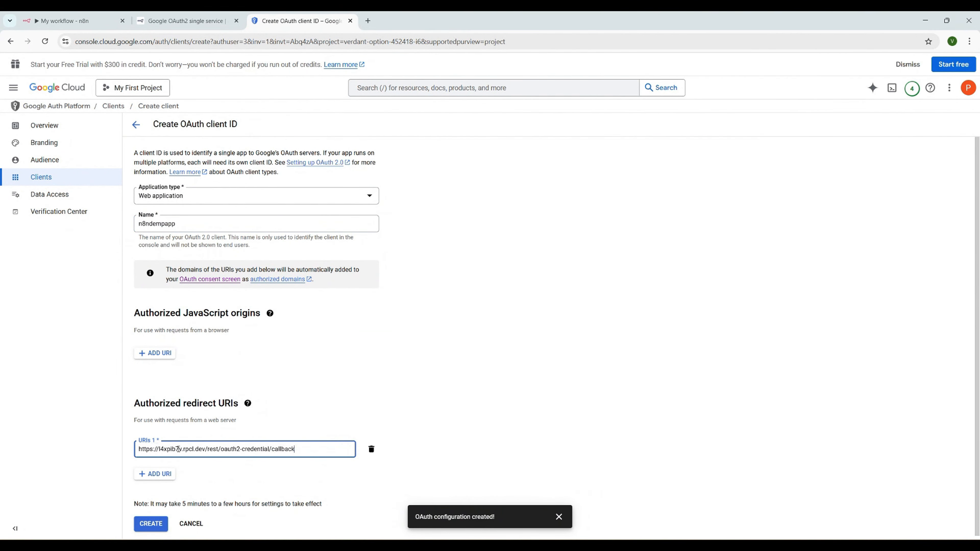
click(155, 525)
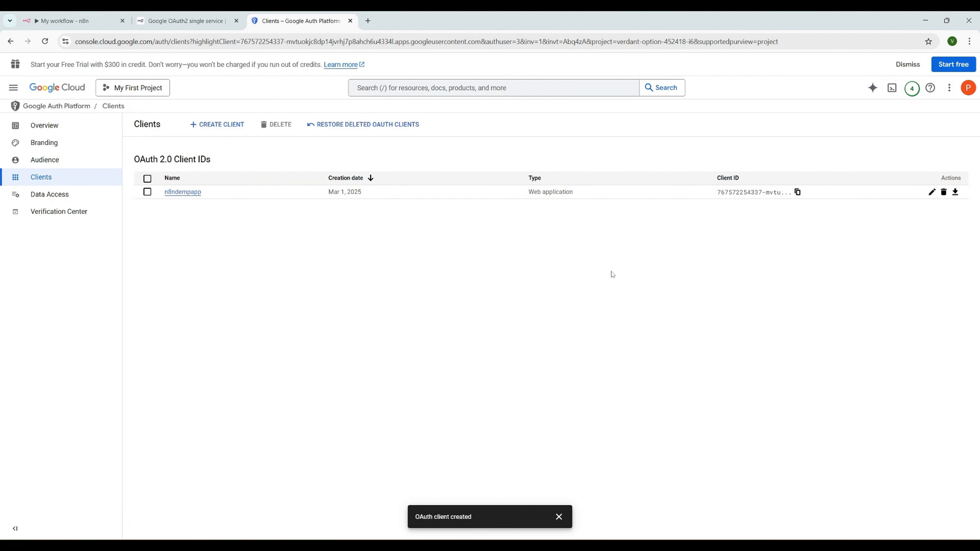
Copy the n8ndempapp Client ID and paste it into the n8n credential
click(189, 197)
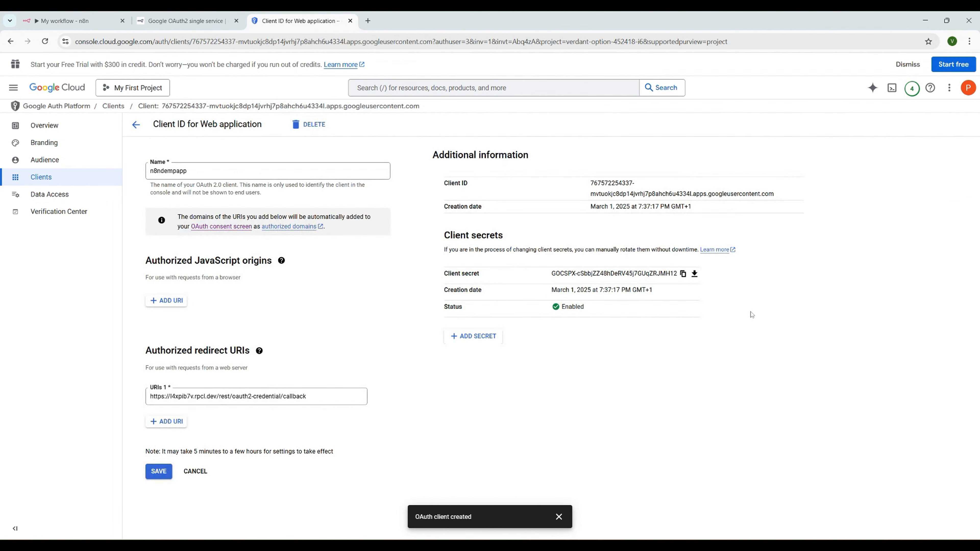
drag(590, 183, 781, 196)
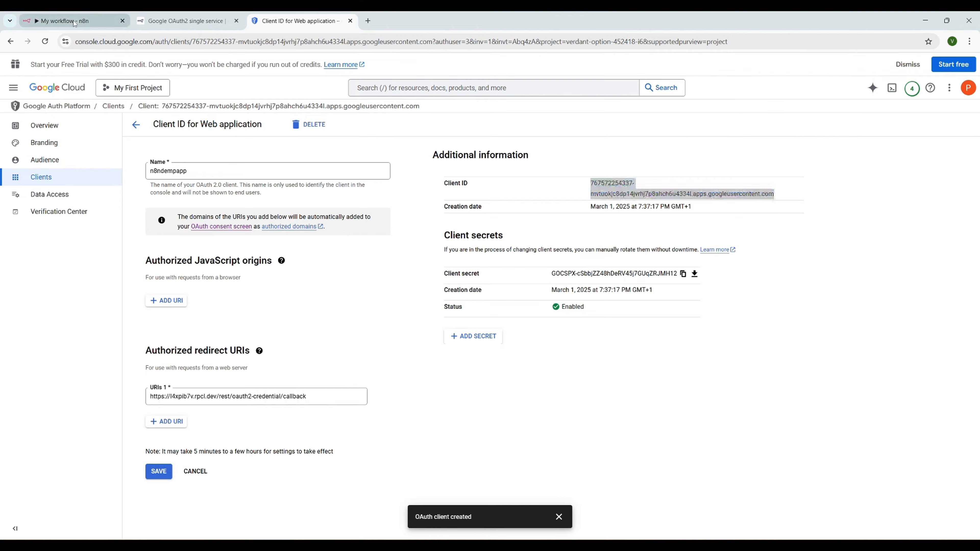
click(64, 20)
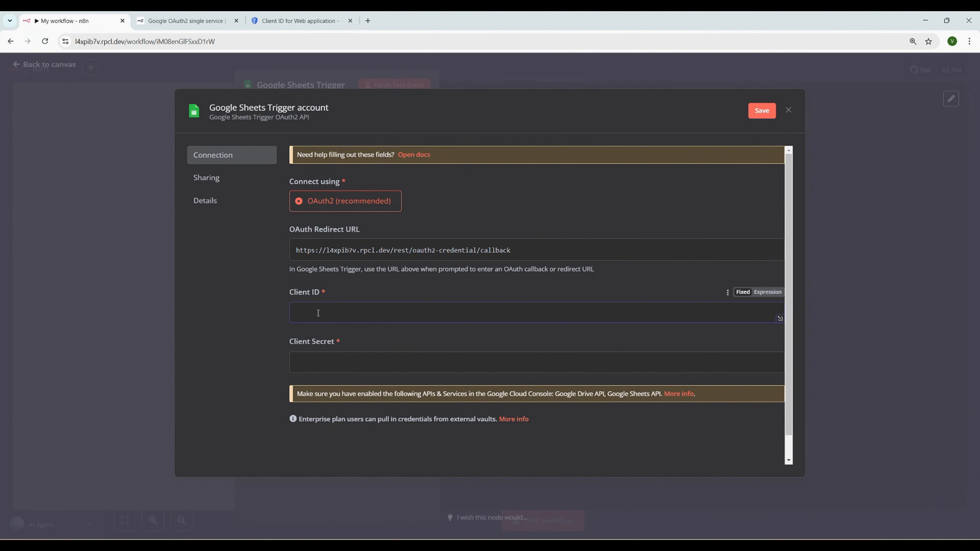
key(ctrl+v)
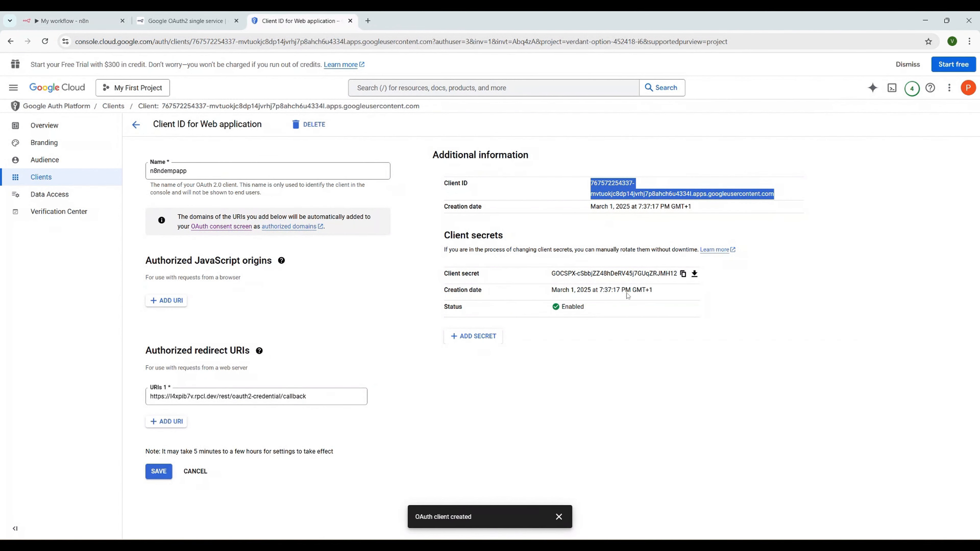
Copy the client secret and paste it into the n8n Client Secret field
click(684, 275)
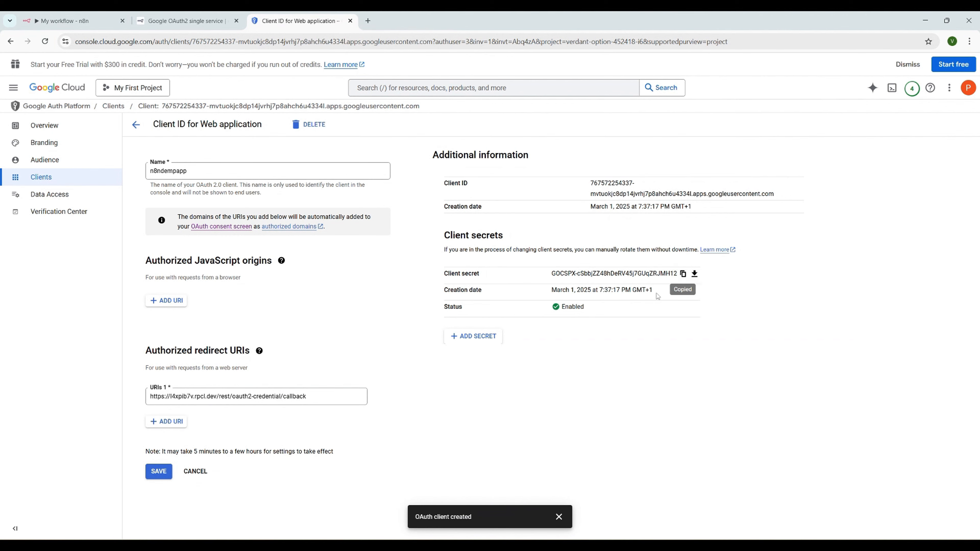
click(63, 21)
click(313, 363)
key(ctrl+v)
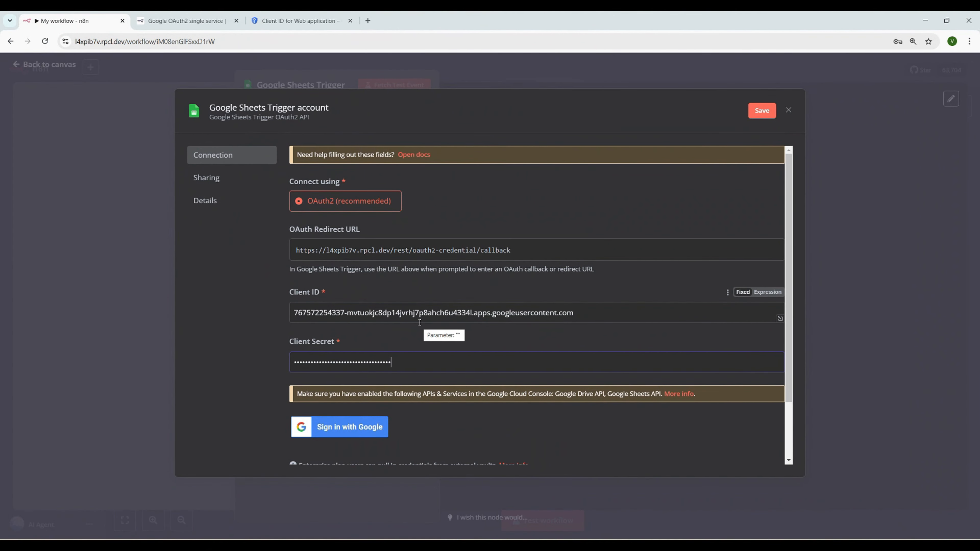
Try Sign in with Google, hit the Error 403 access_denied block, and close the popup
scroll(420, 322, down, 2)
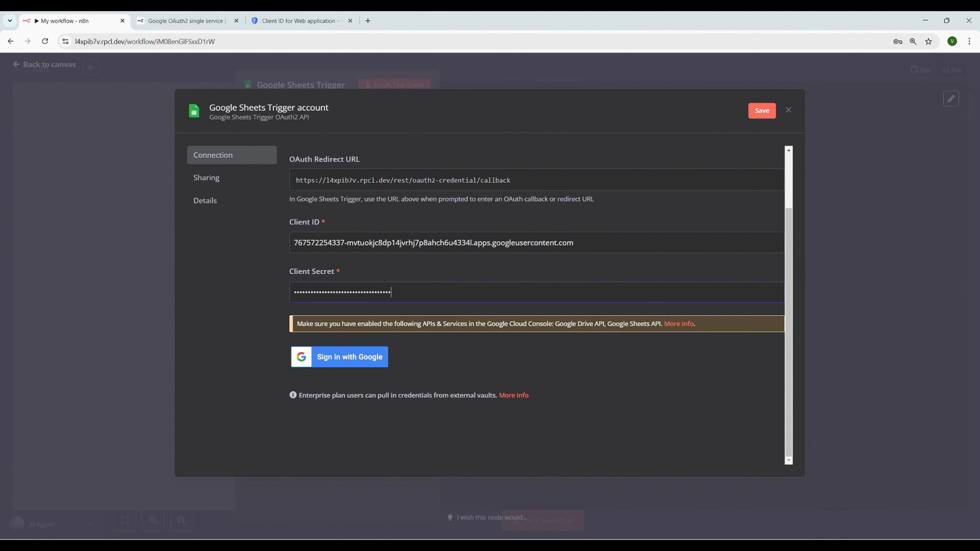
click(340, 357)
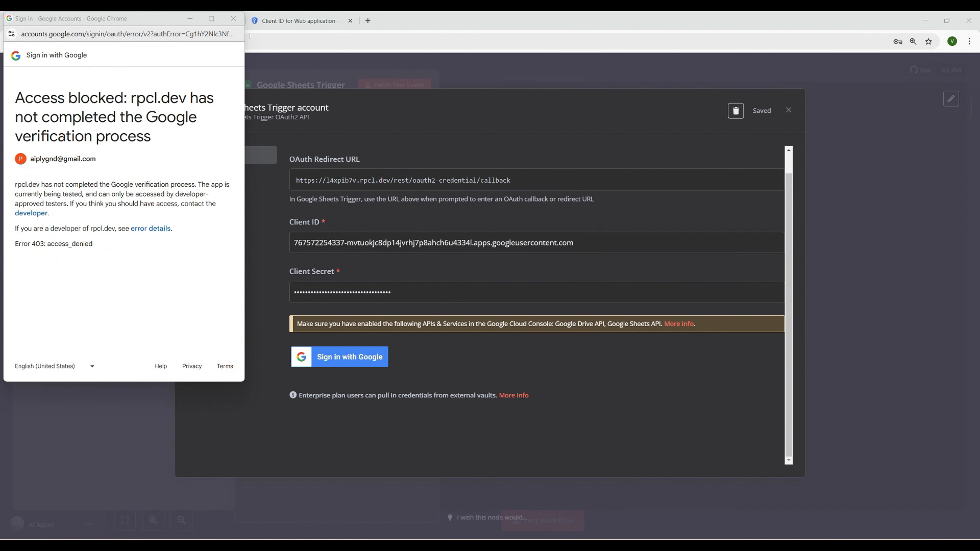
click(234, 18)
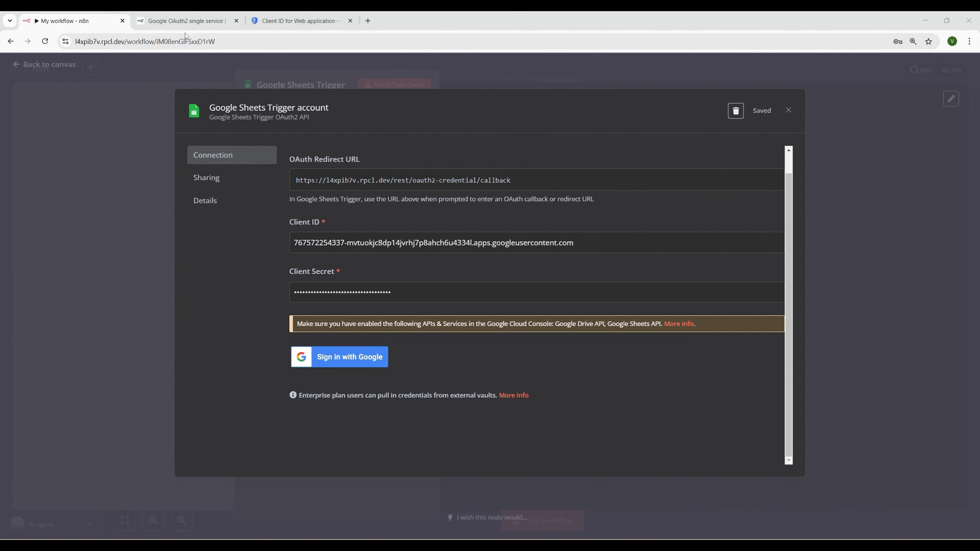
Publish the OAuth app from the Audience page, confirming the switch from Testing to In production
click(193, 24)
click(295, 21)
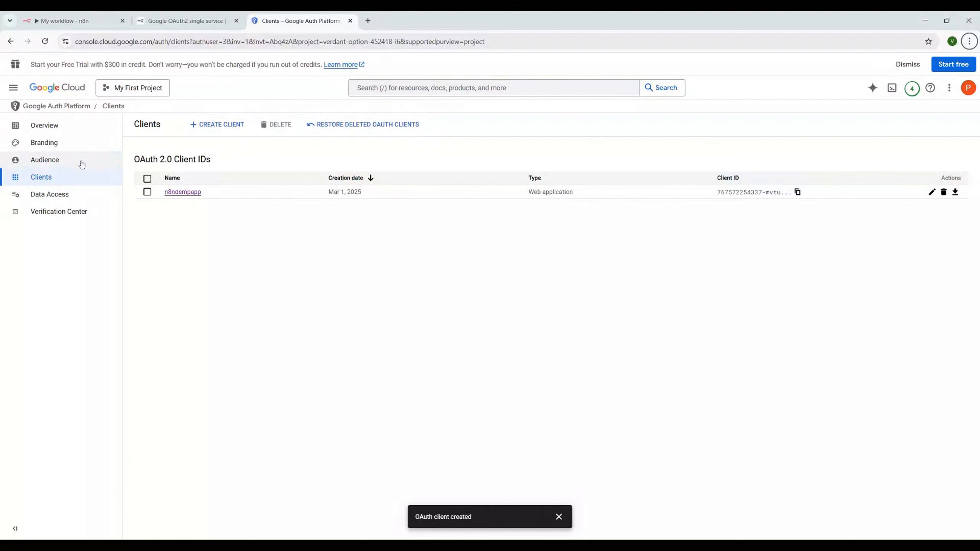
click(56, 163)
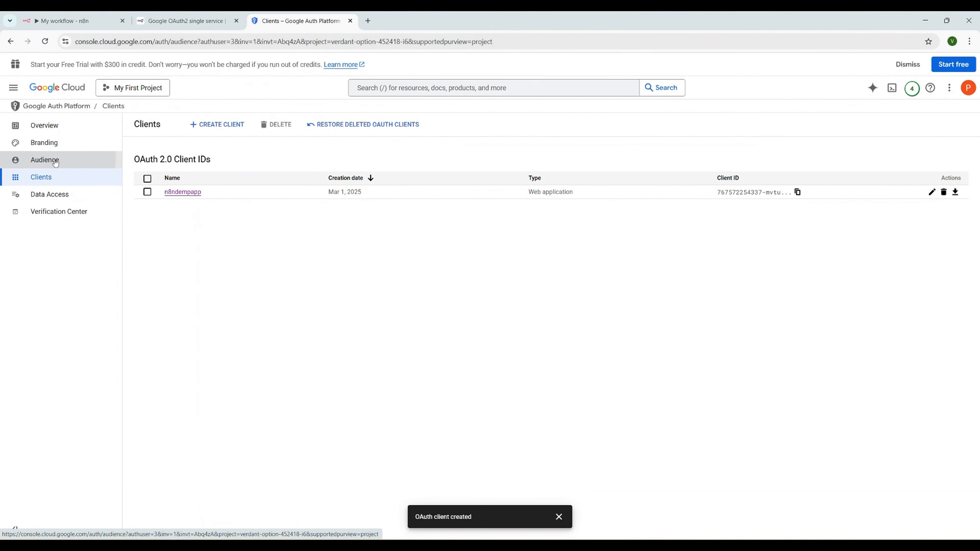
click(162, 197)
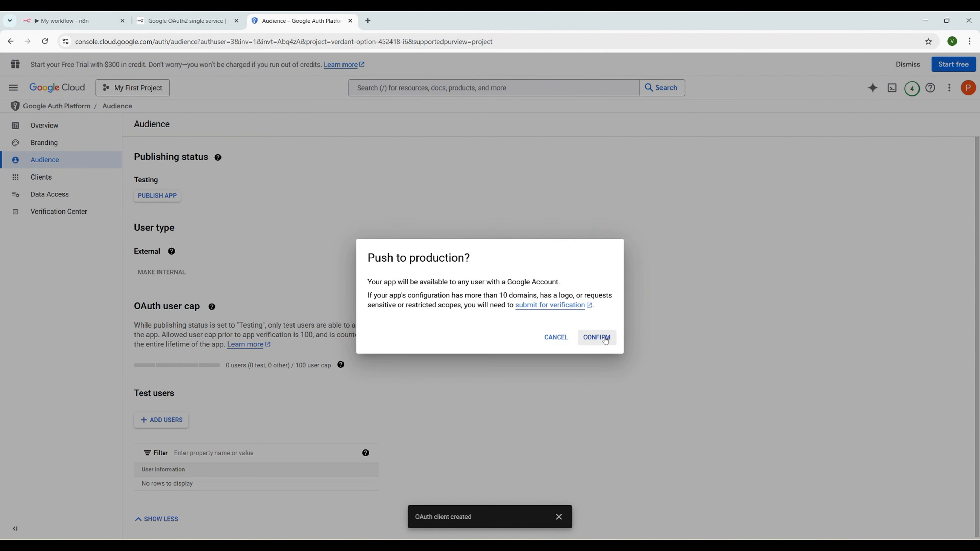
click(591, 336)
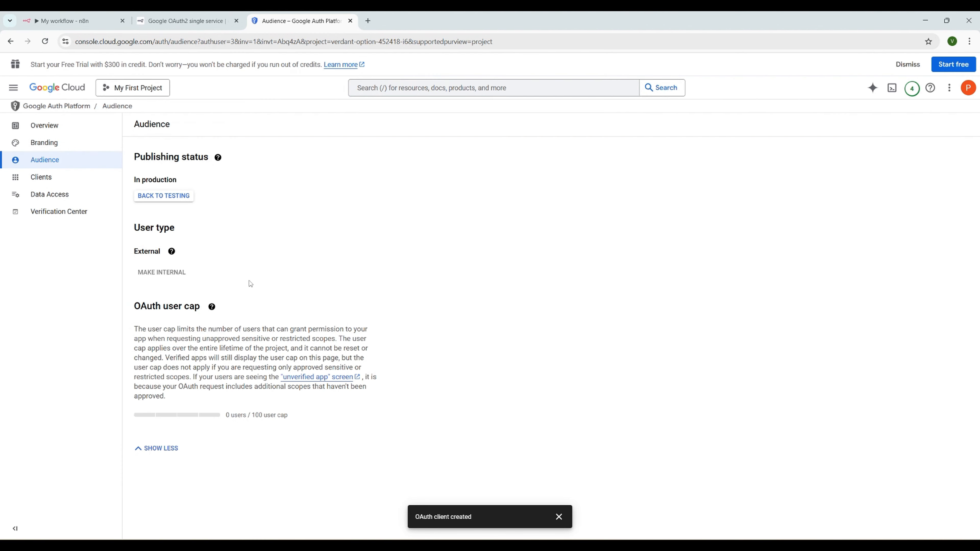
click(559, 517)
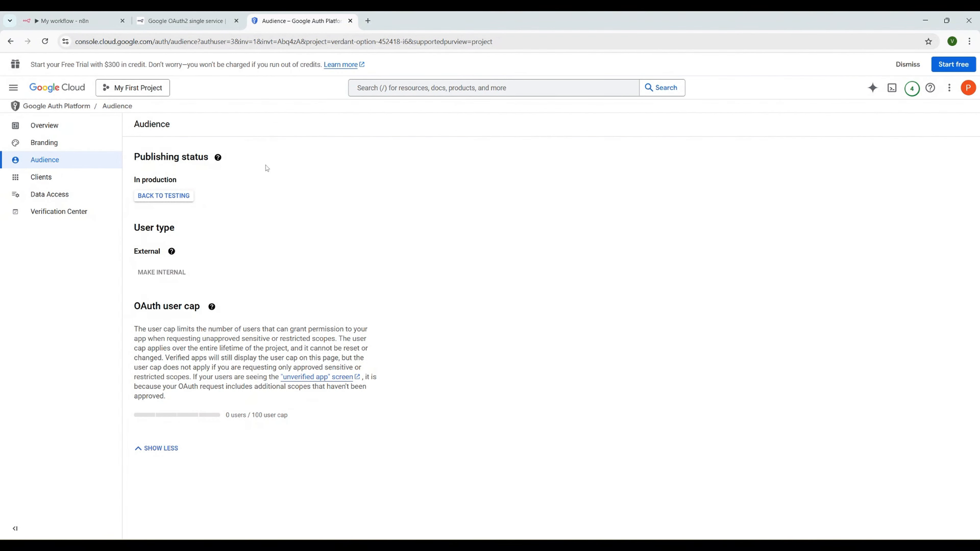
click(77, 24)
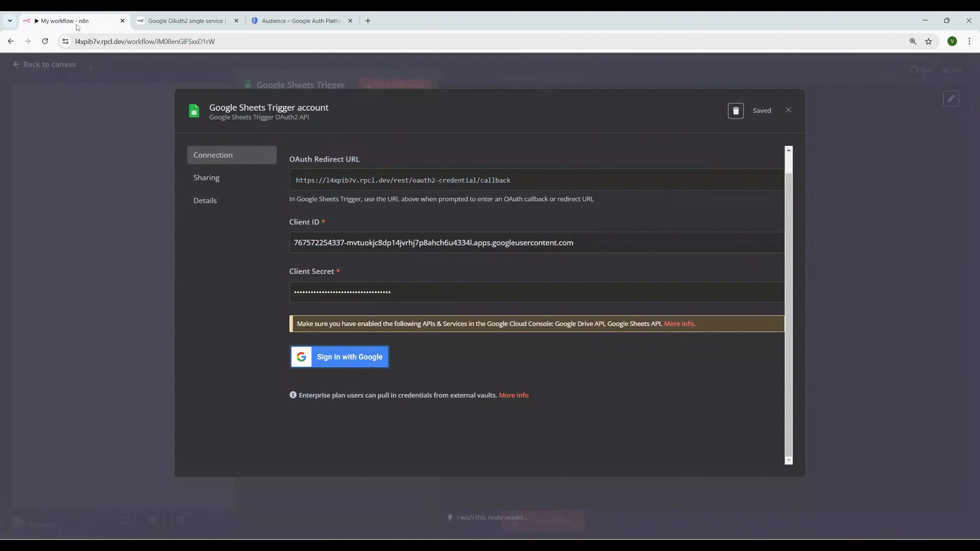
Sign in with Google via Advanced > Go to rpcl.dev, granting all Drive and Sheets permissions
click(337, 360)
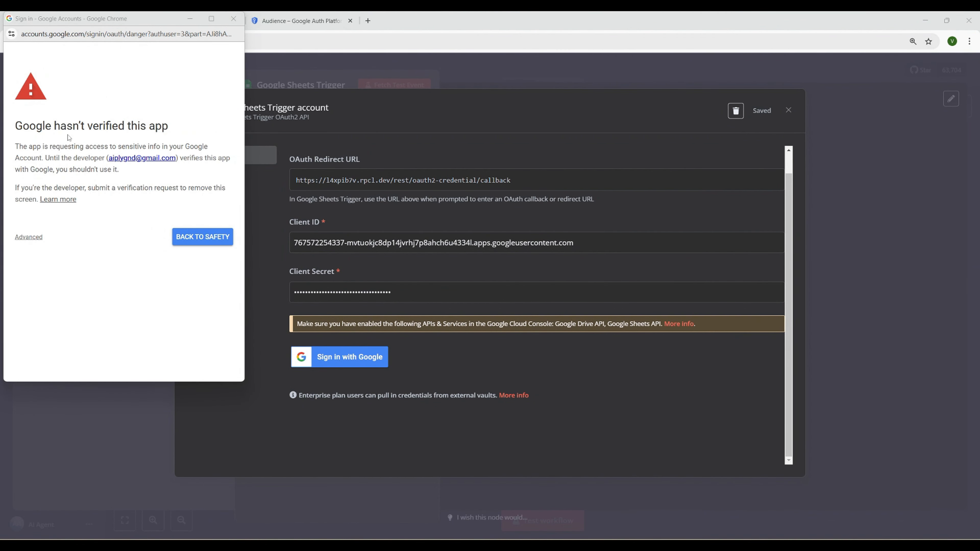
click(37, 240)
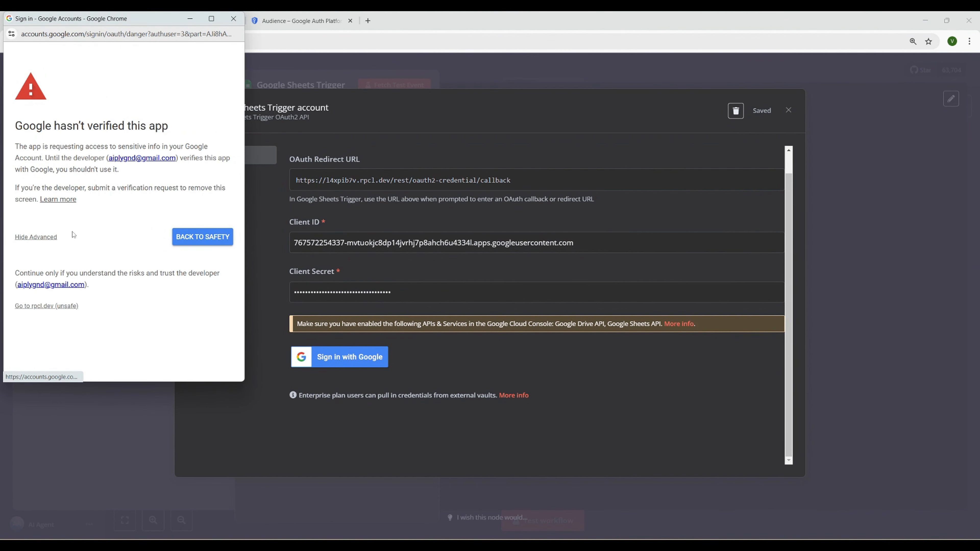
click(50, 307)
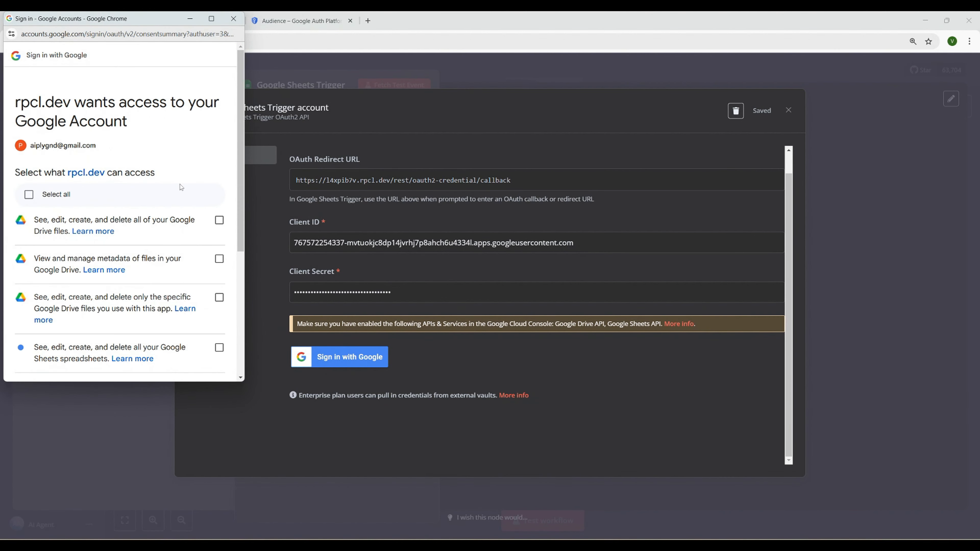
scroll(180, 186, down, 1)
click(29, 147)
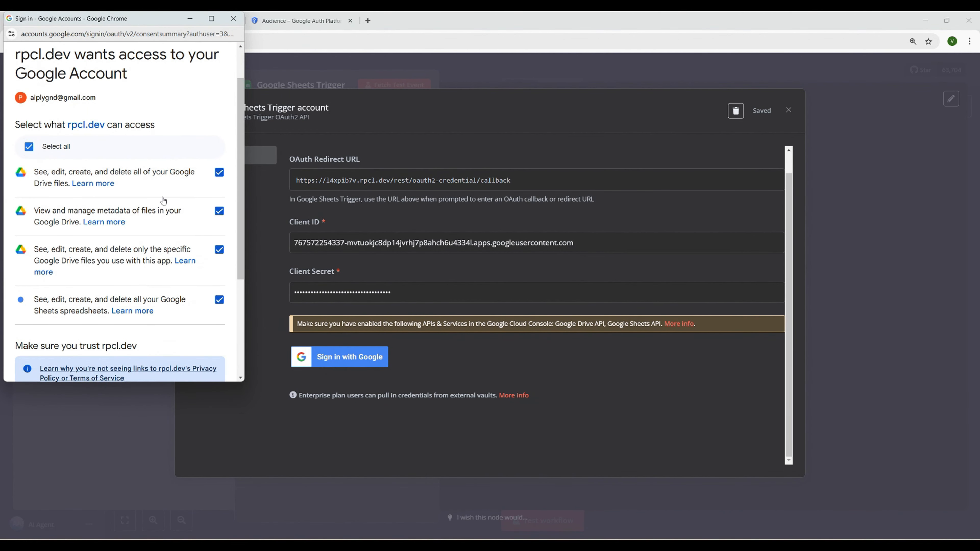
scroll(164, 201, down, 3)
scroll(150, 190, up, 3)
scroll(166, 189, down, 4)
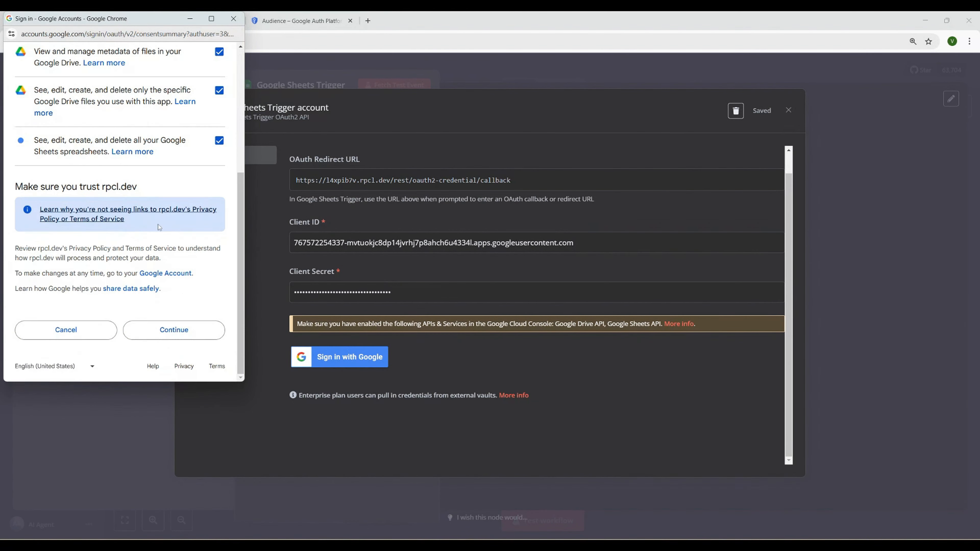
click(178, 334)
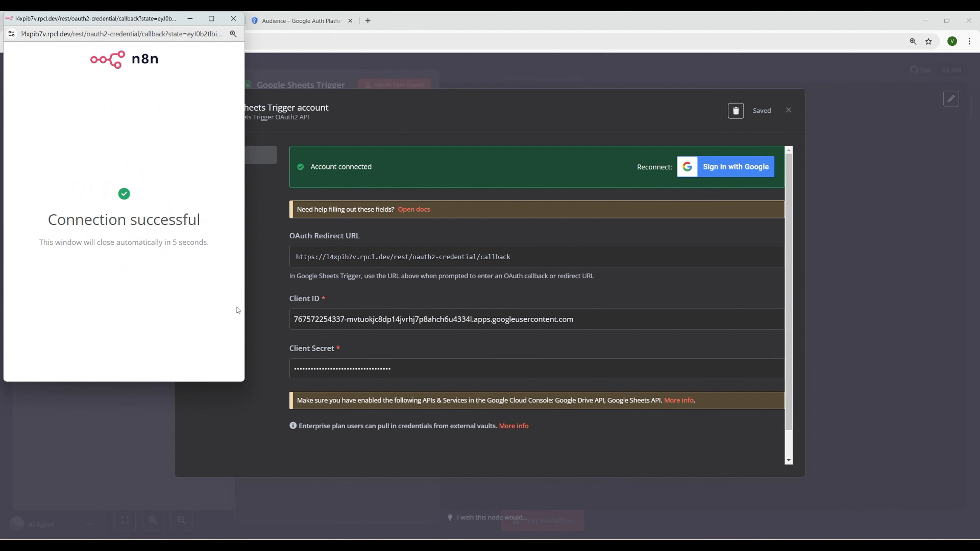
click(234, 20)
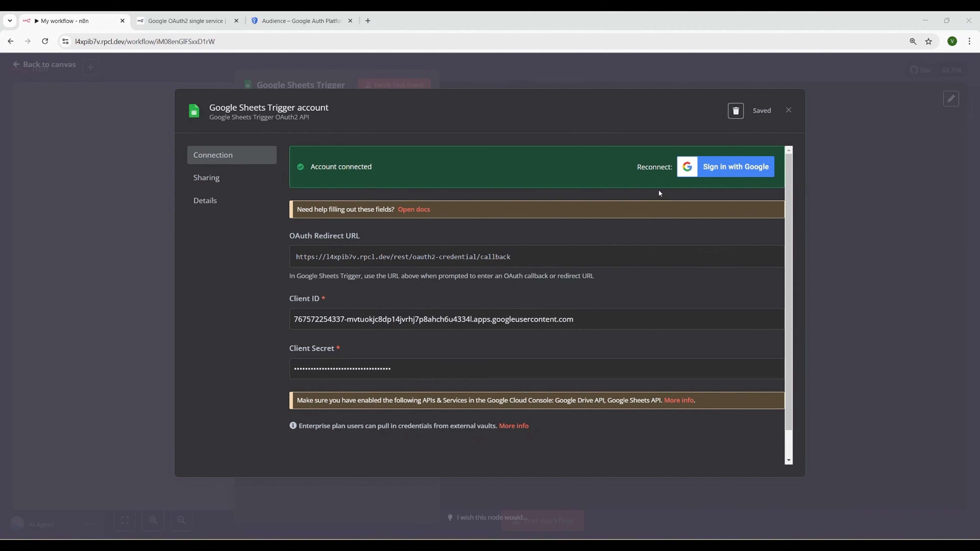
click(789, 112)
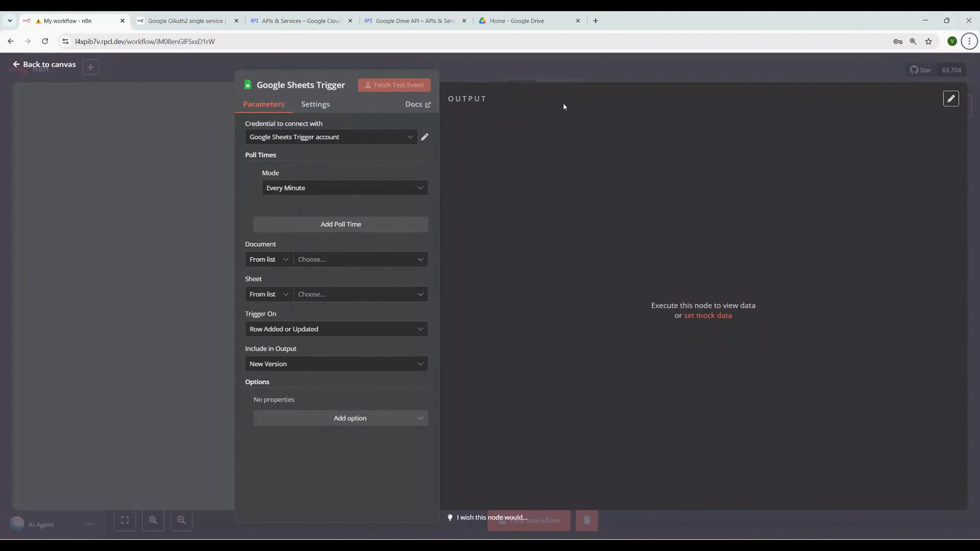
Create a new Google Sheets spreadsheet from Drive and rename it n8ndemo
click(519, 21)
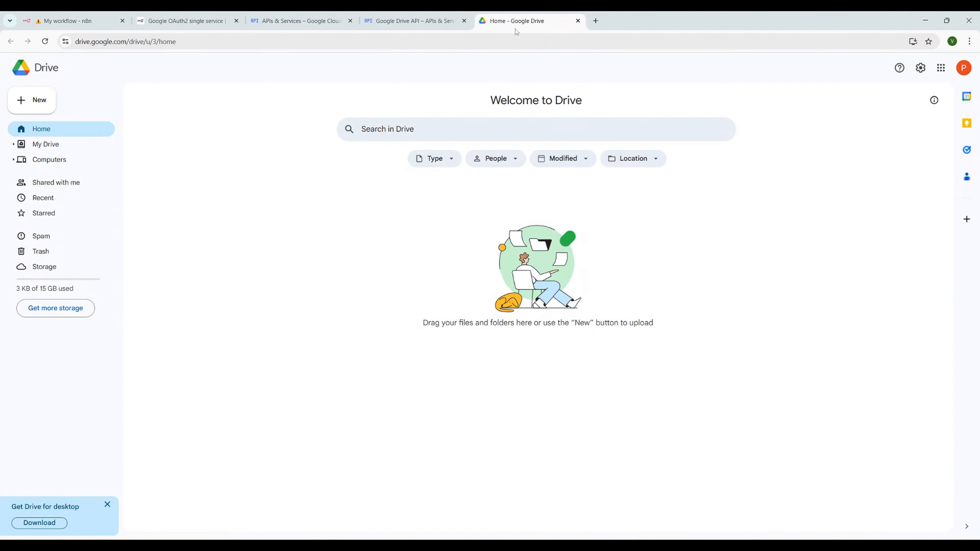
click(52, 101)
click(77, 174)
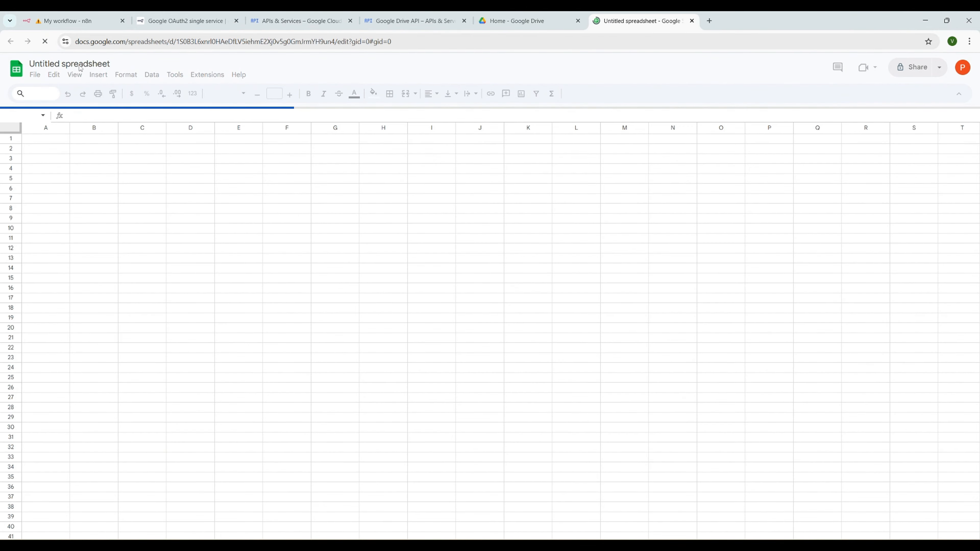
text(n)
click(92, 64)
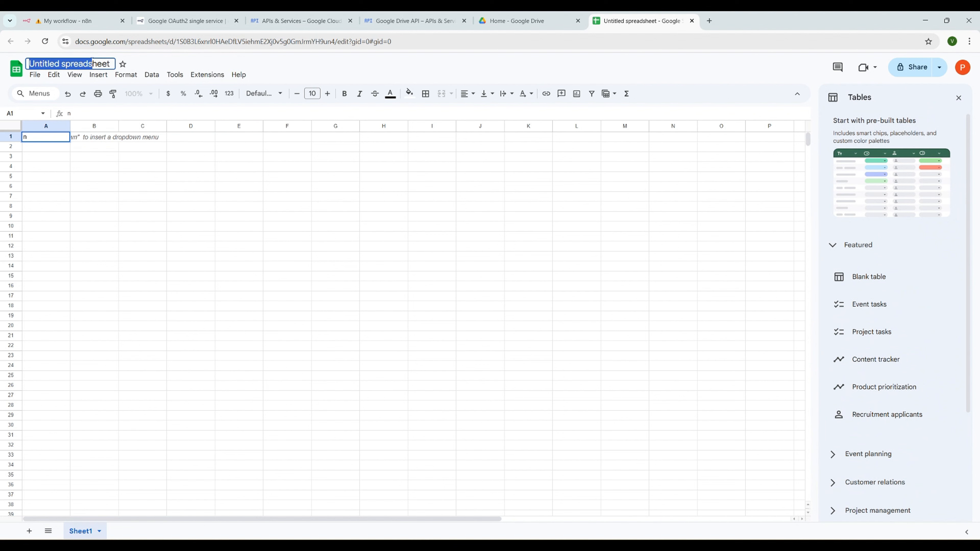
key(ctrl+a)
text(n8n)
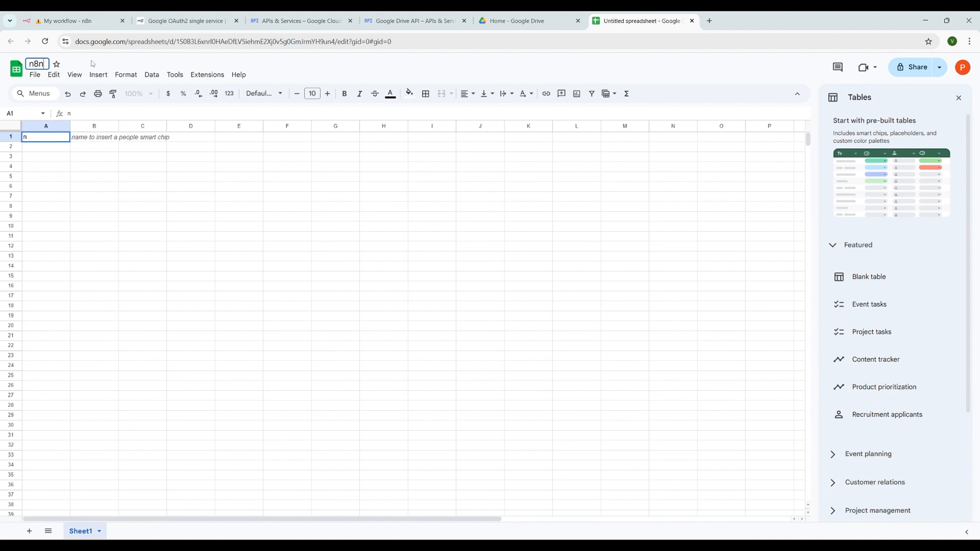
text(demo)
key(Return)
Enter headers EmployeeName, Age and Role in A1:C1, then select the spreadsheet's URL
double_click(44, 137)
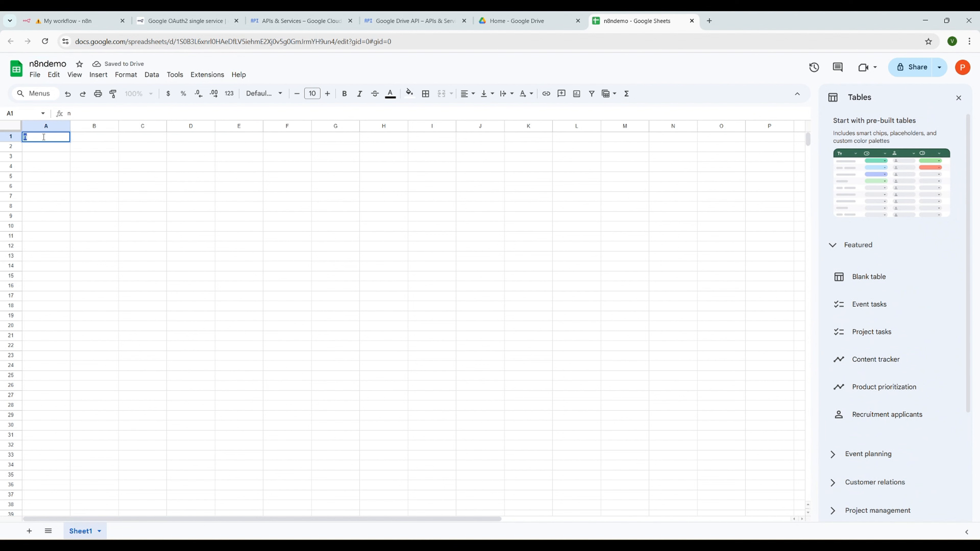
text(EmployeeName)
click(100, 135)
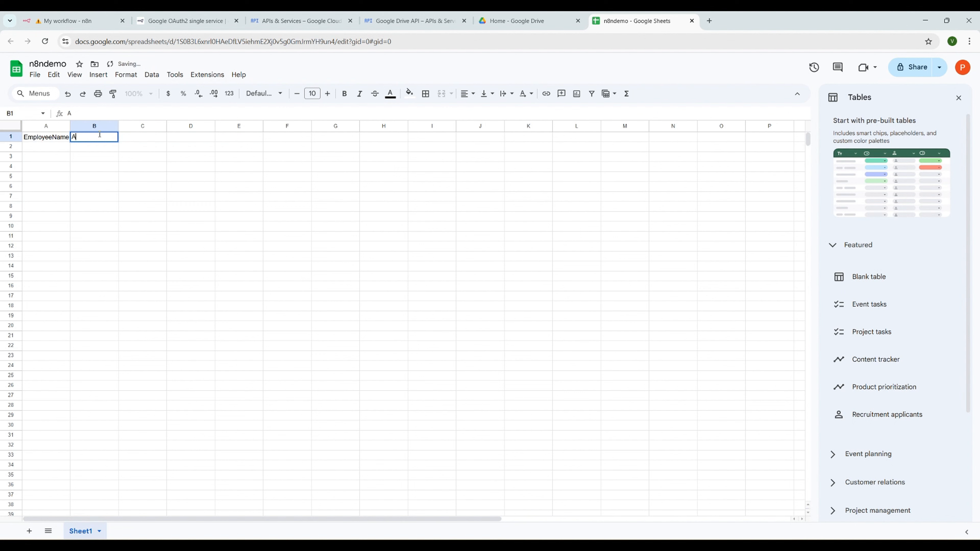
text(Age)
click(156, 136)
text(Ro)
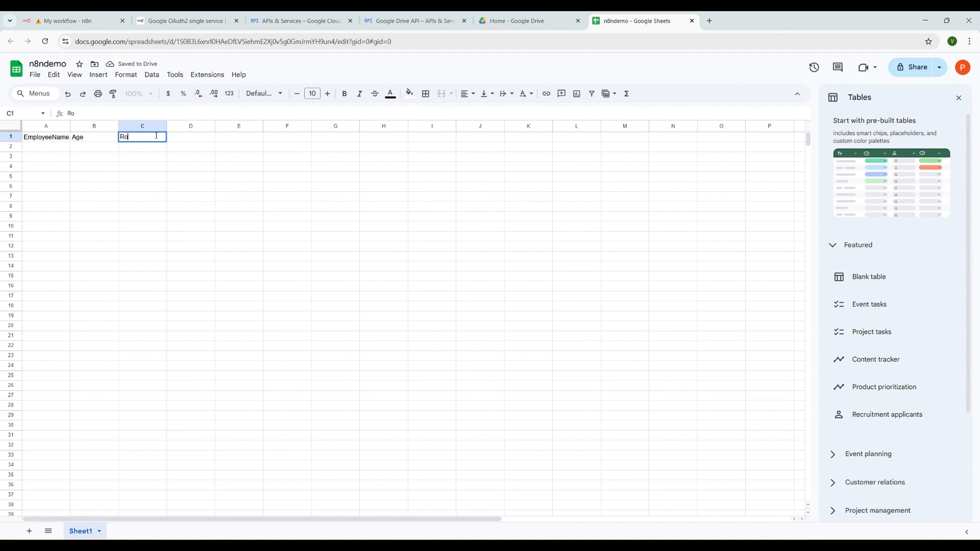
text(le)
click(47, 149)
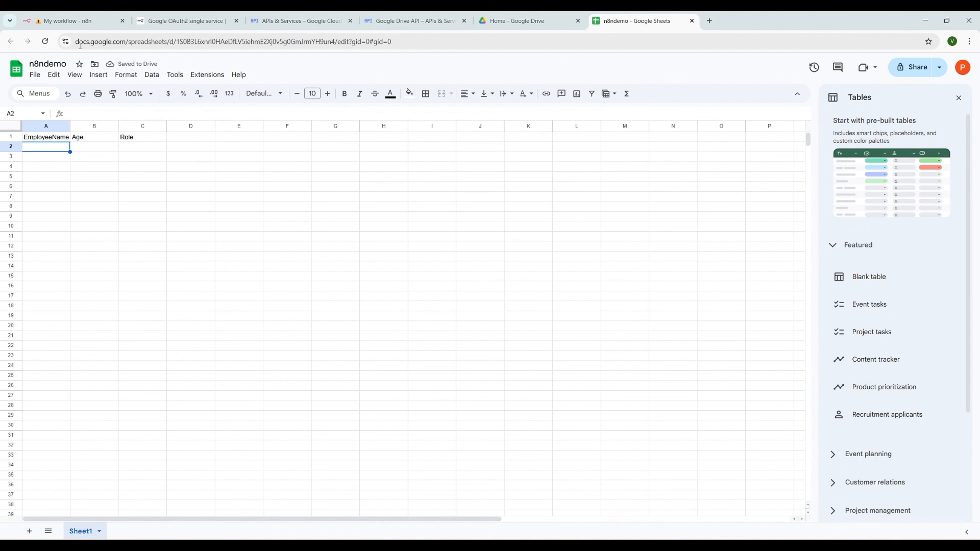
click(182, 41)
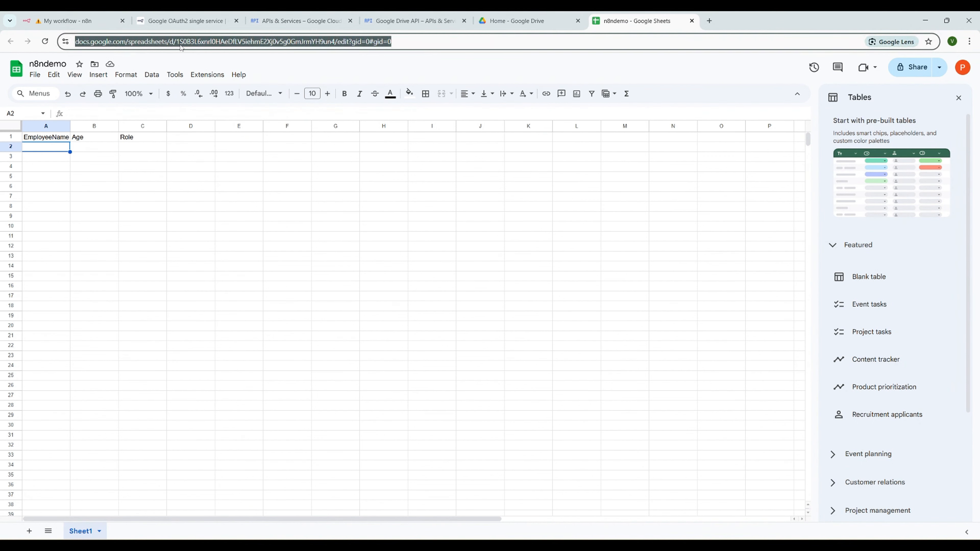
Set the trigger's Document to By URL with the pasted n8ndemo spreadsheet address
click(66, 26)
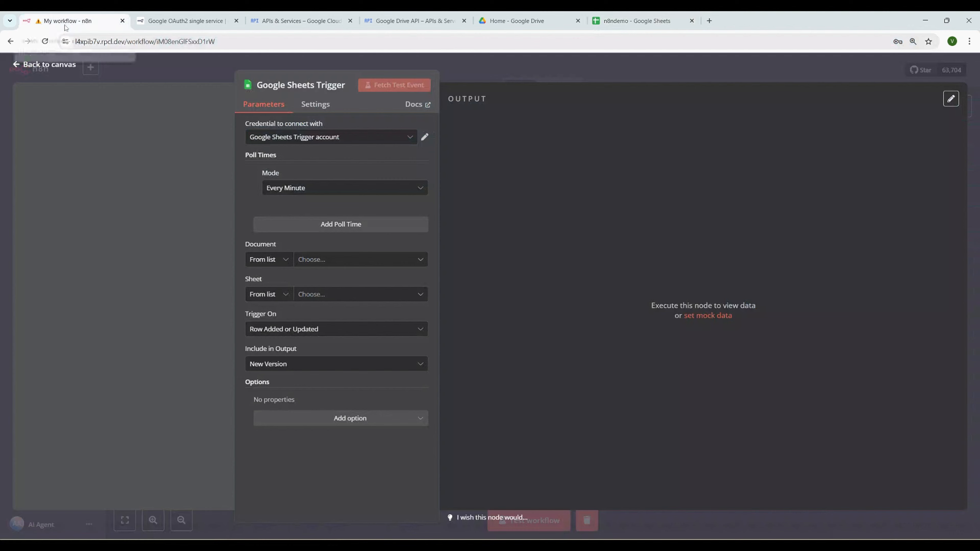
click(288, 263)
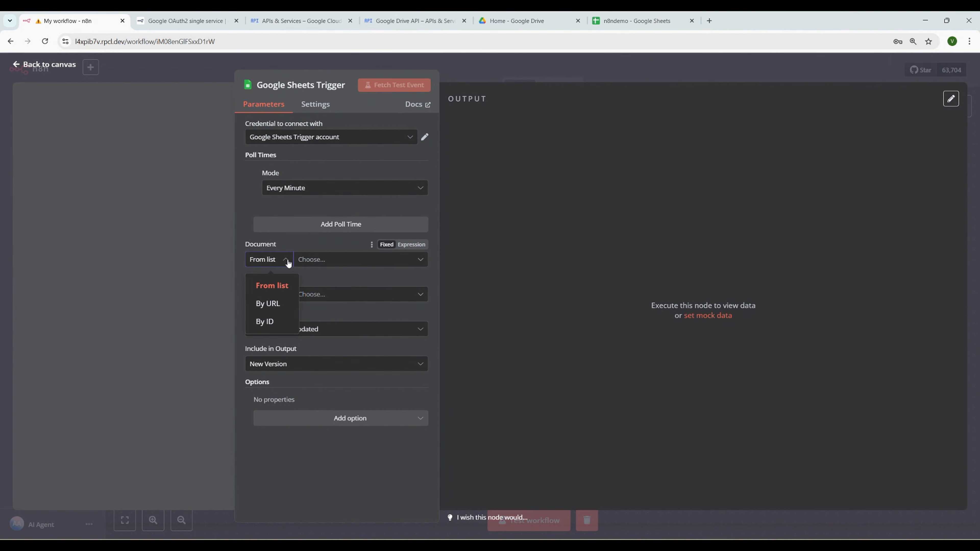
click(268, 304)
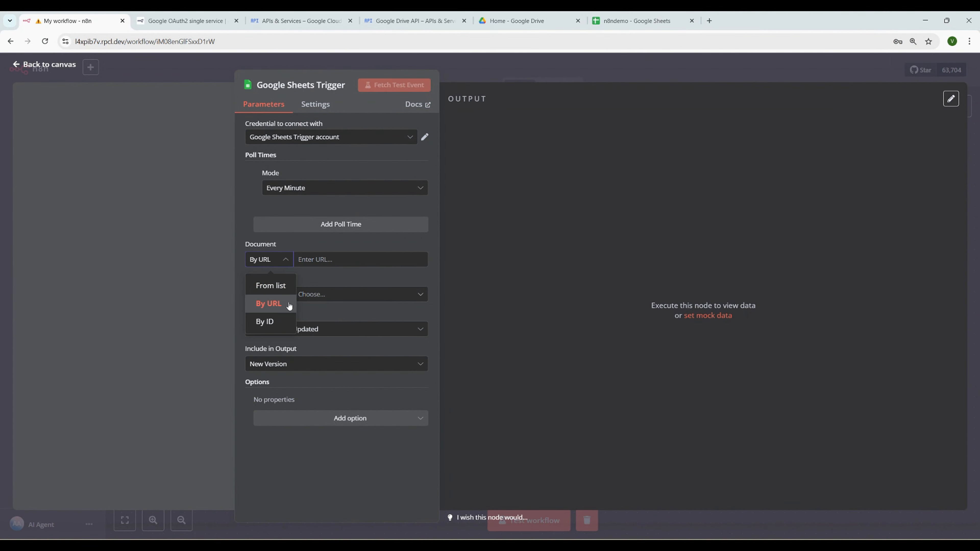
key(ctrl+v)
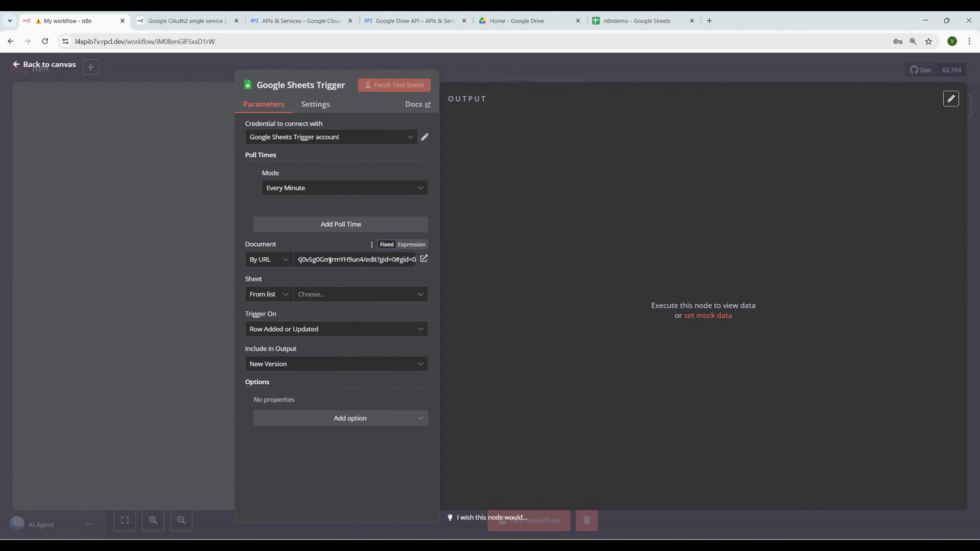
Choose Sheet1, run Fetch Test Event, and select the Google Cloud link in the Drive API error
click(361, 294)
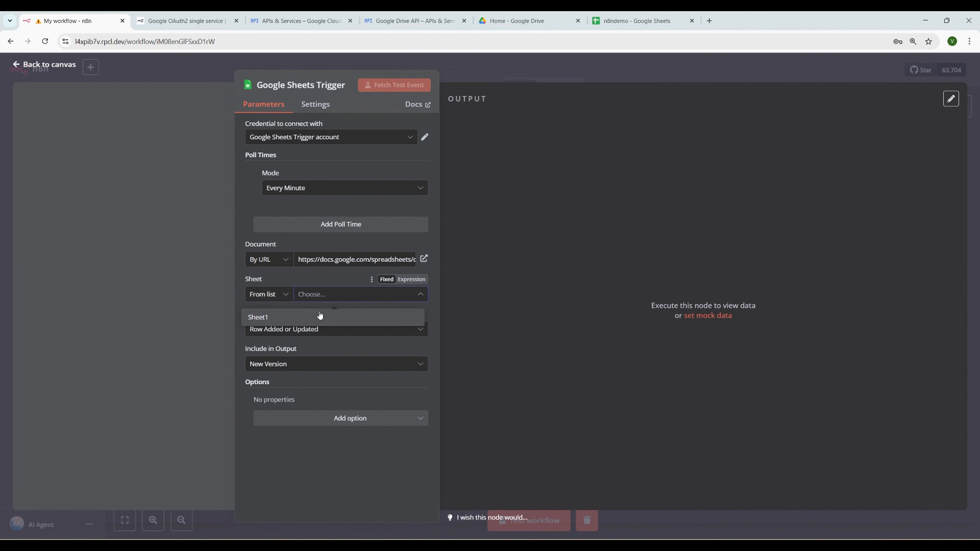
click(319, 316)
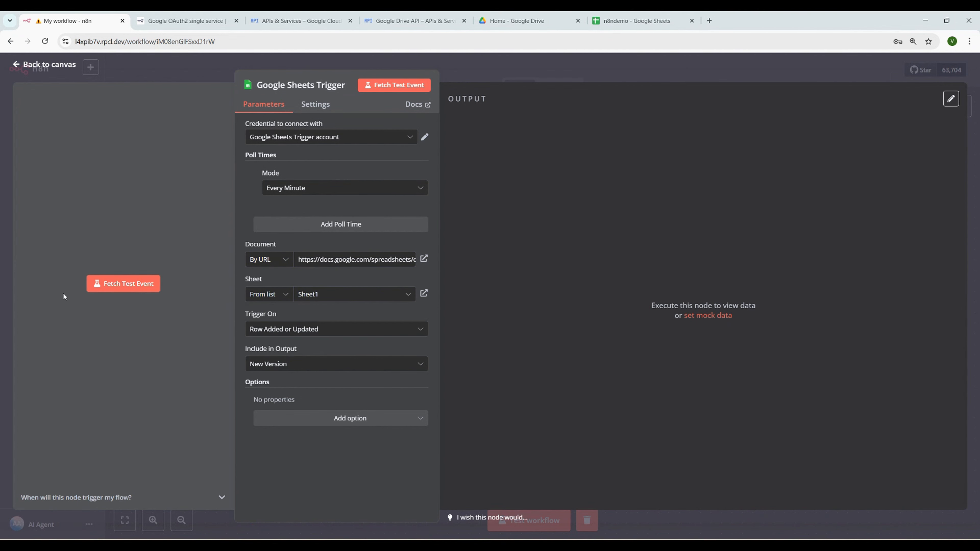
click(103, 285)
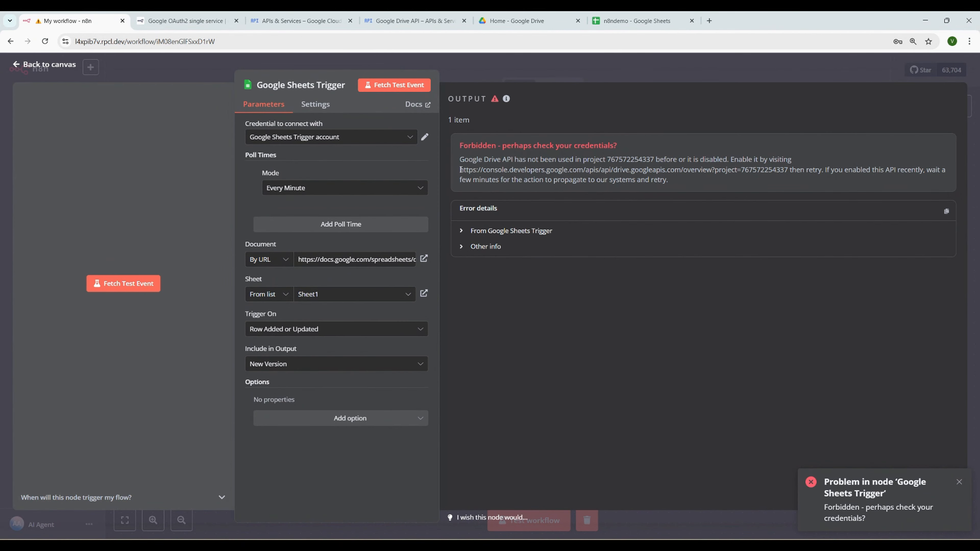
drag(461, 170, 785, 169)
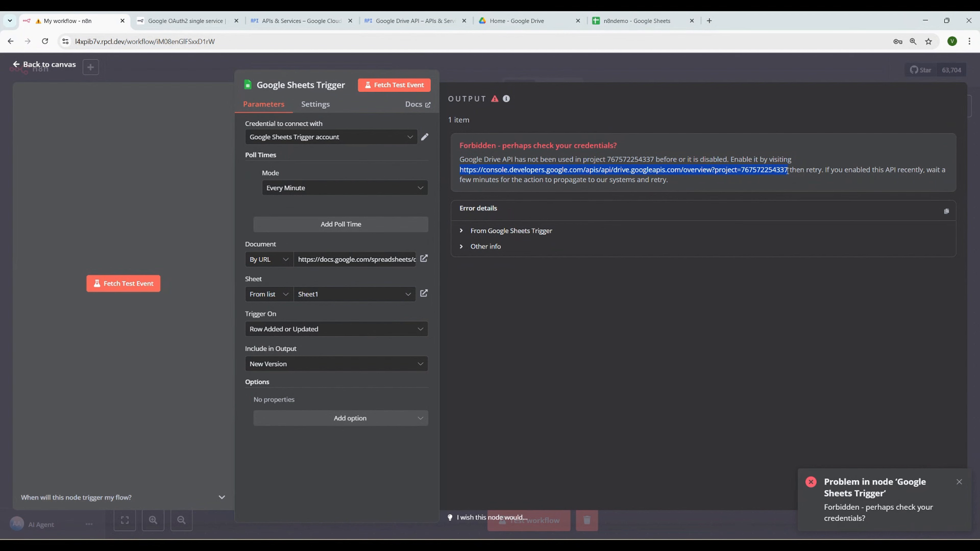
Enable the Google Drive API in Google Cloud Console, then return to the n8n workflow
click(414, 29)
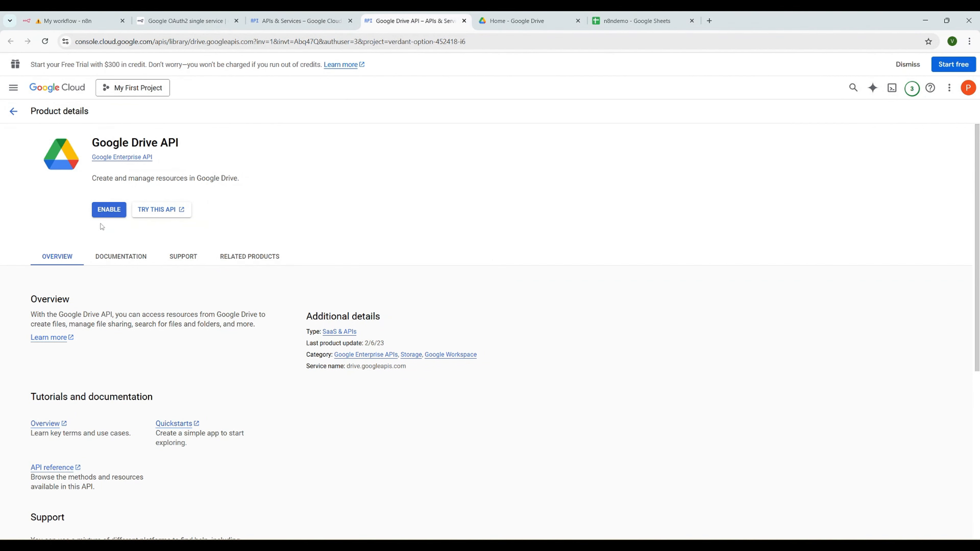
click(112, 213)
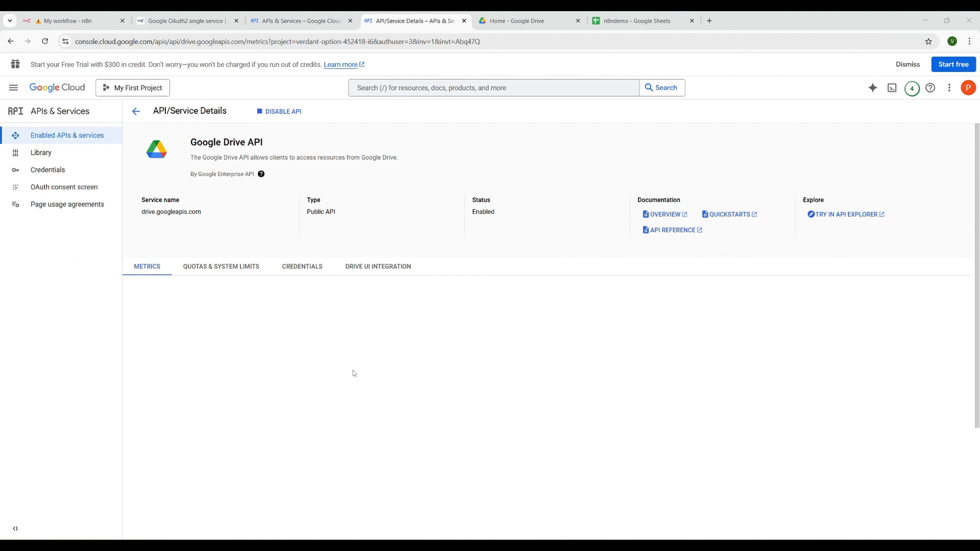
click(81, 23)
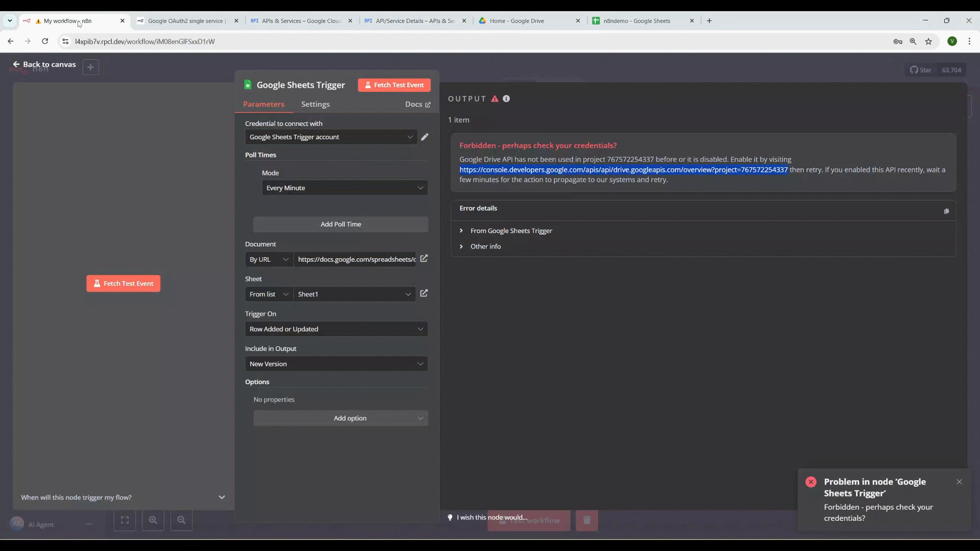
Pick n8ndemo and Sheet1 from lists as the trigger's document and sheet, then run a test fetch
click(274, 260)
click(275, 286)
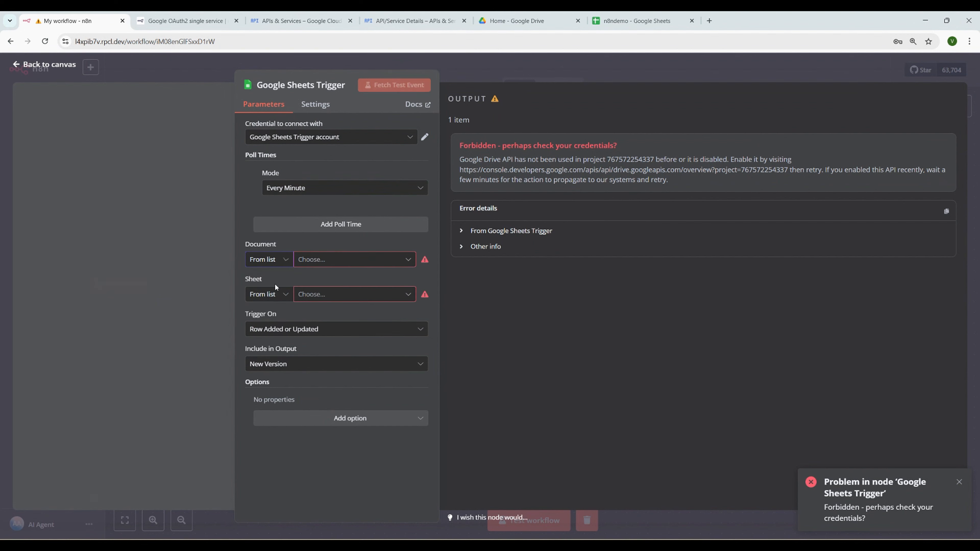
click(335, 261)
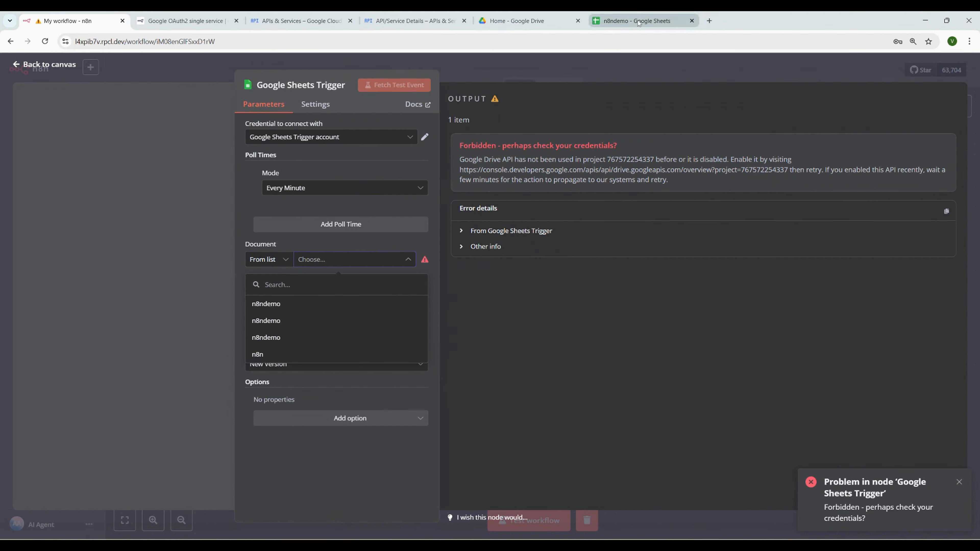
click(276, 305)
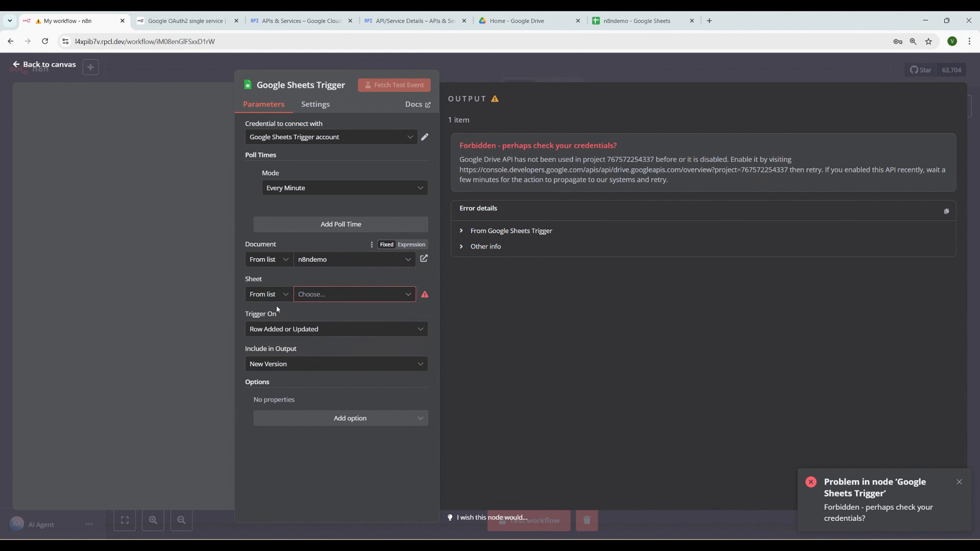
click(339, 295)
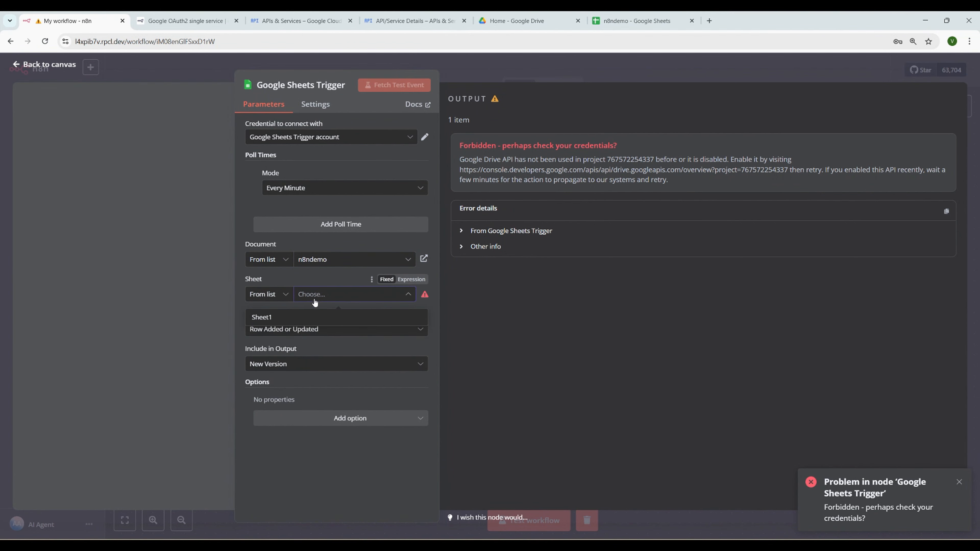
click(286, 318)
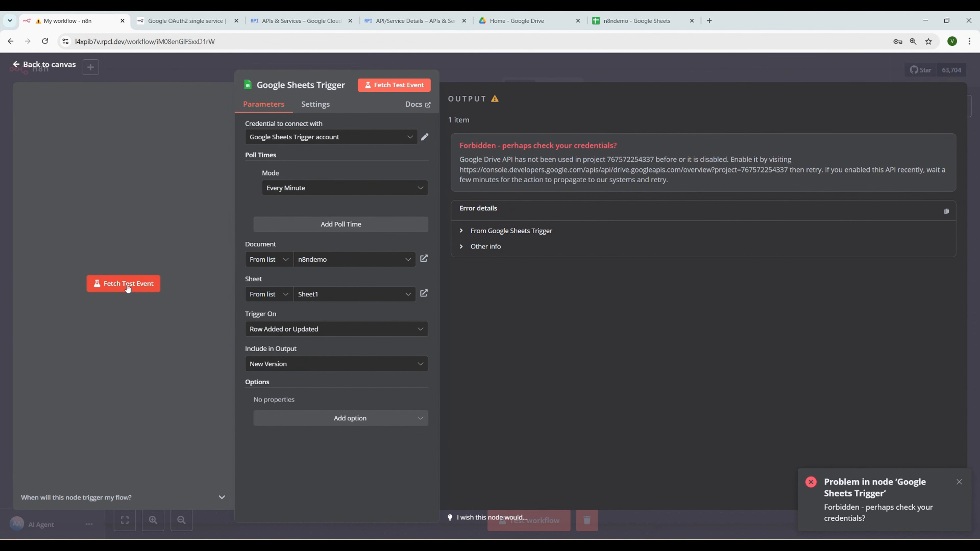
click(129, 286)
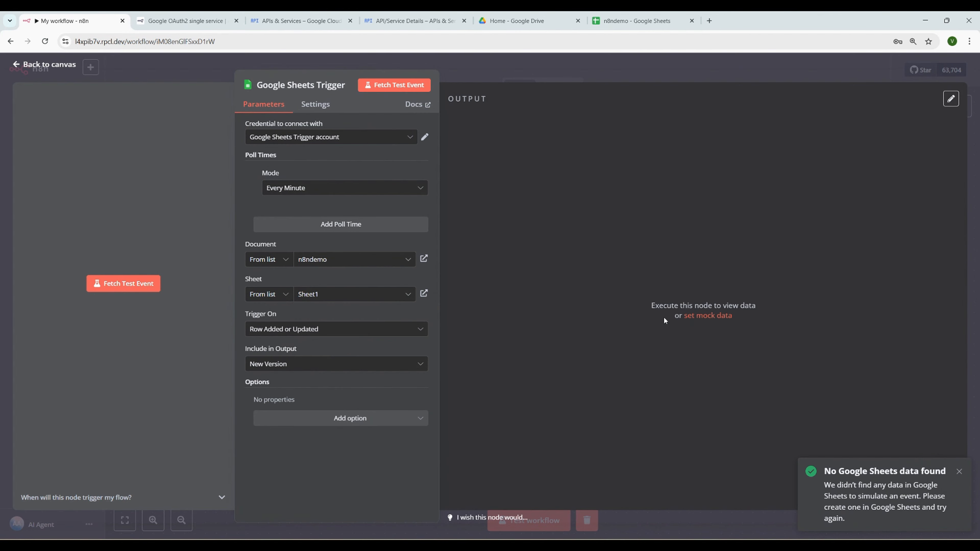
click(368, 260)
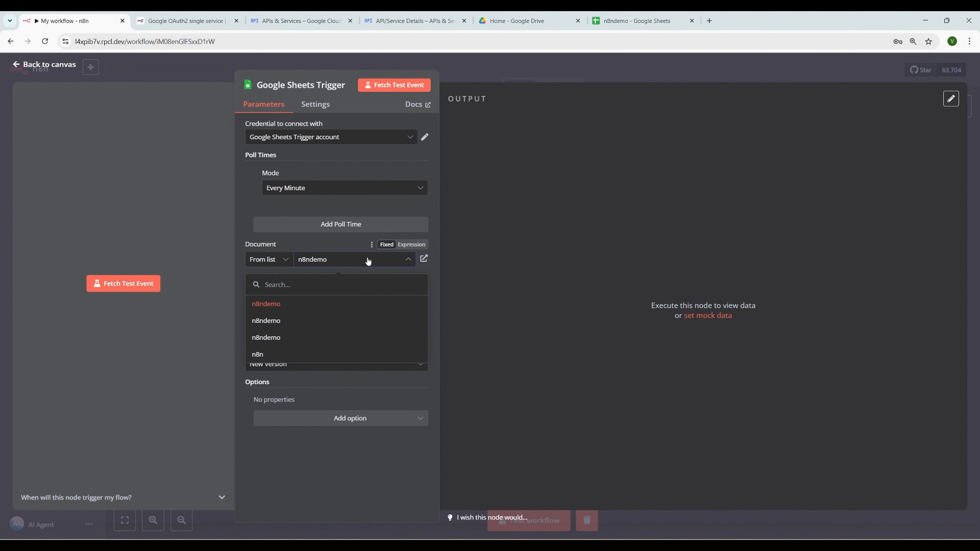
Rename the n8ndemo spreadsheet to 'n8ngooglesheettrigger'
click(413, 213)
click(629, 22)
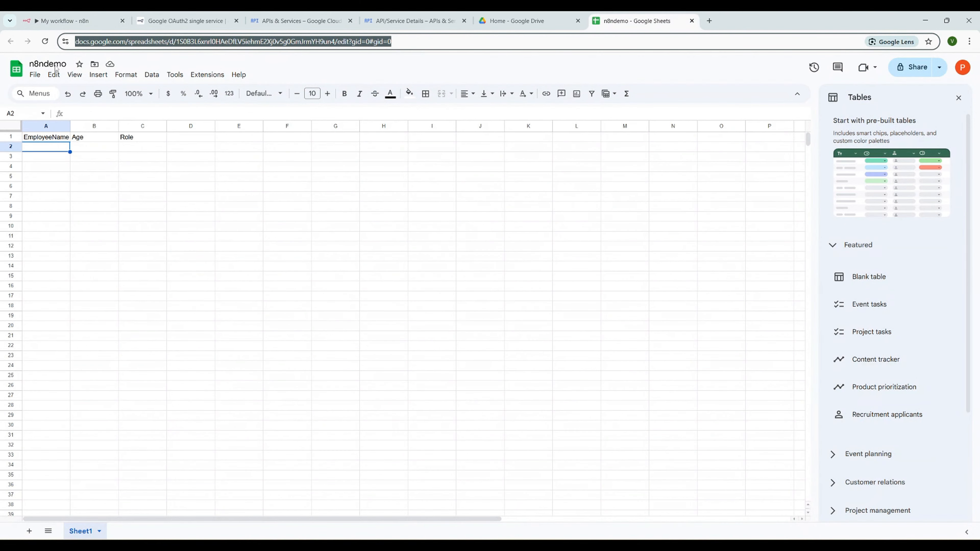
click(57, 65)
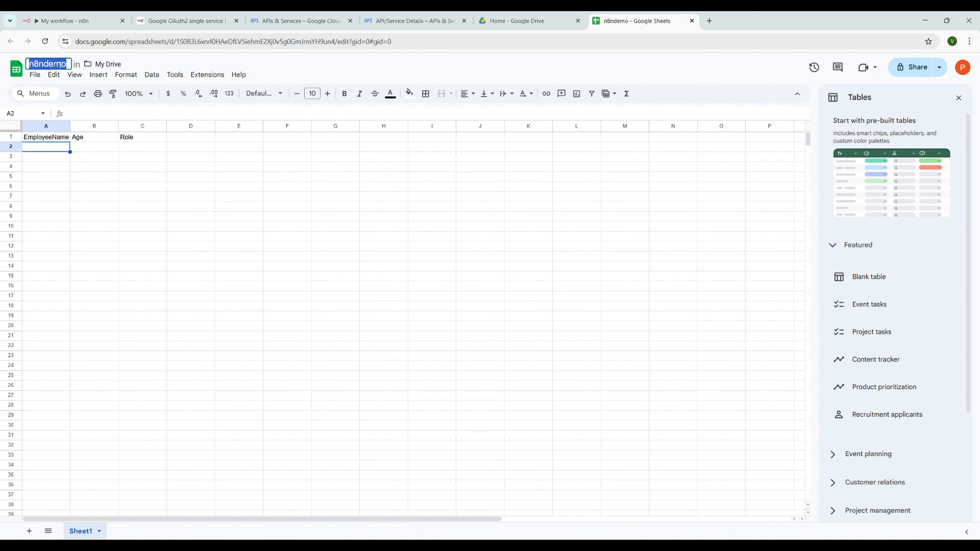
text(n8n)
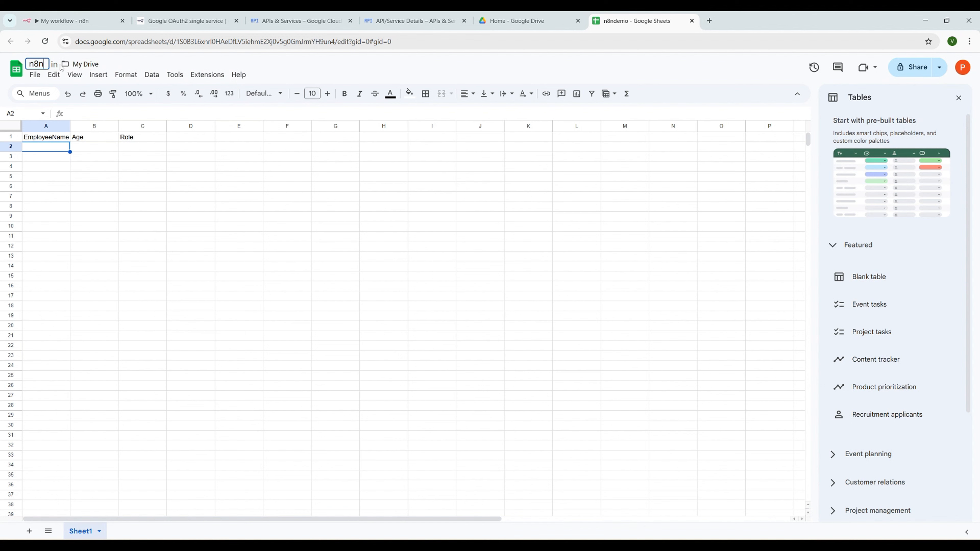
text(googl)
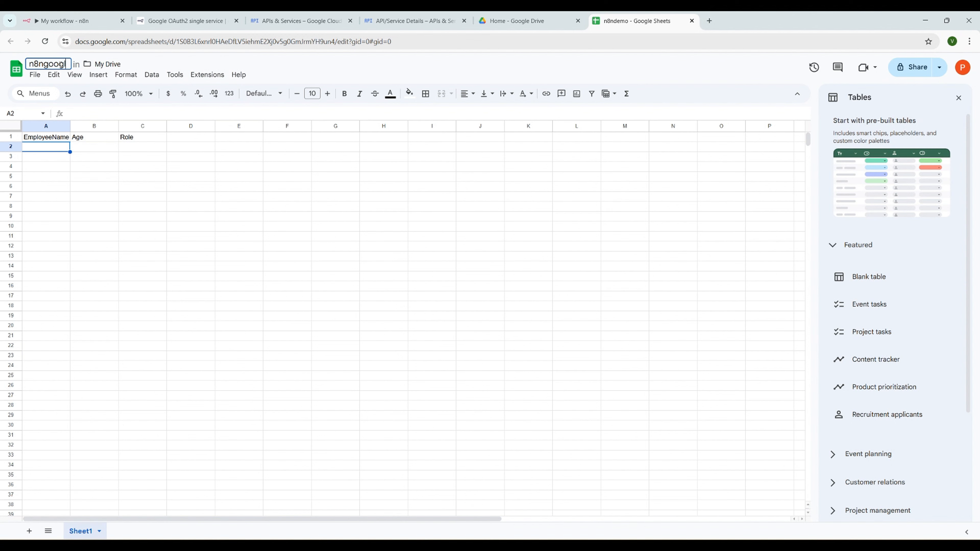
text(esheettrigger)
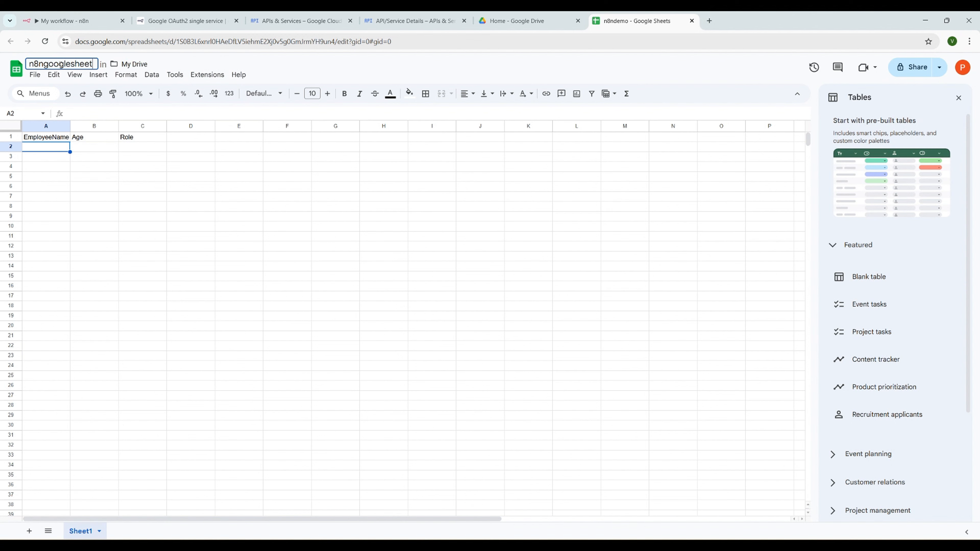
Rename the Sheet1 tab to 'Employee' and go back to n8n
click(100, 532)
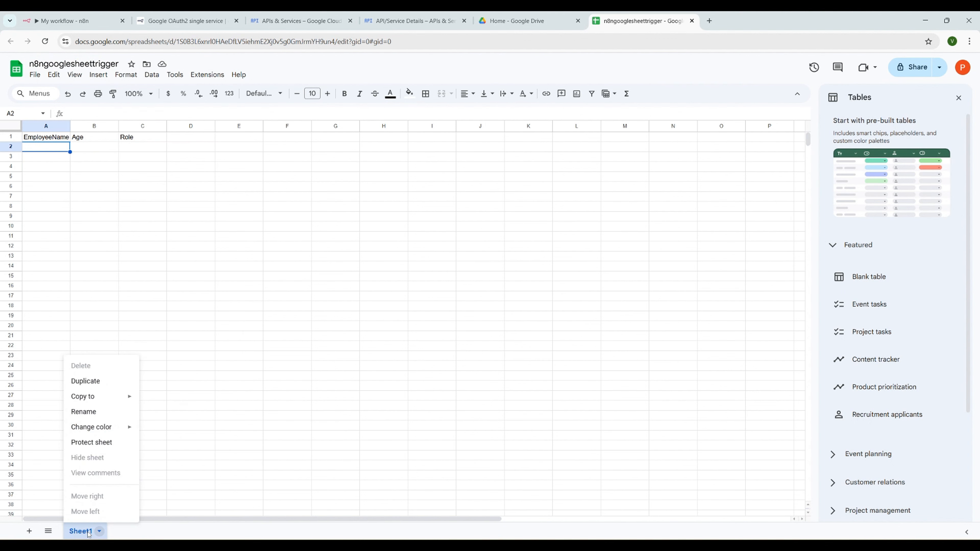
click(87, 412)
text(Employee)
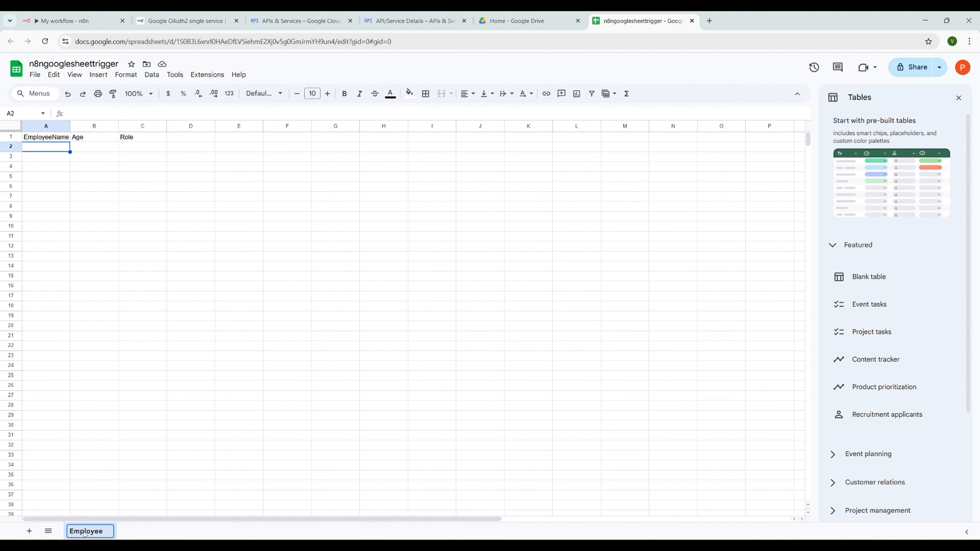
key(Return)
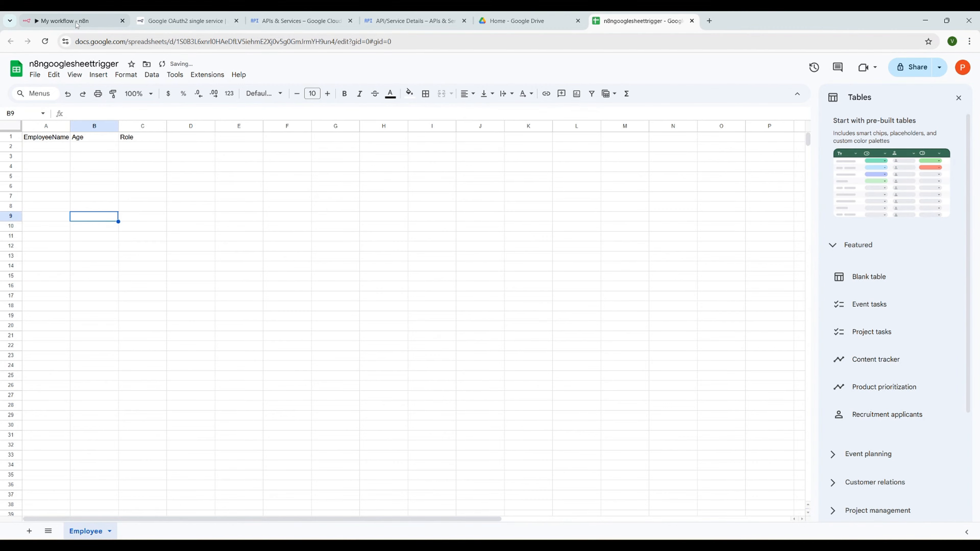
click(63, 21)
Toggle the Document field between By URL and From list, and browse the spreadsheet list
click(278, 264)
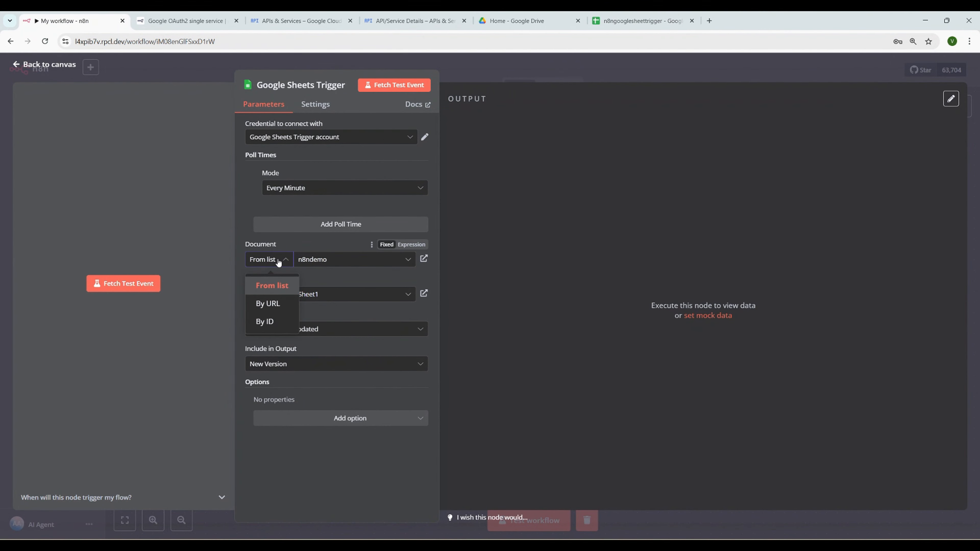
click(276, 303)
click(277, 265)
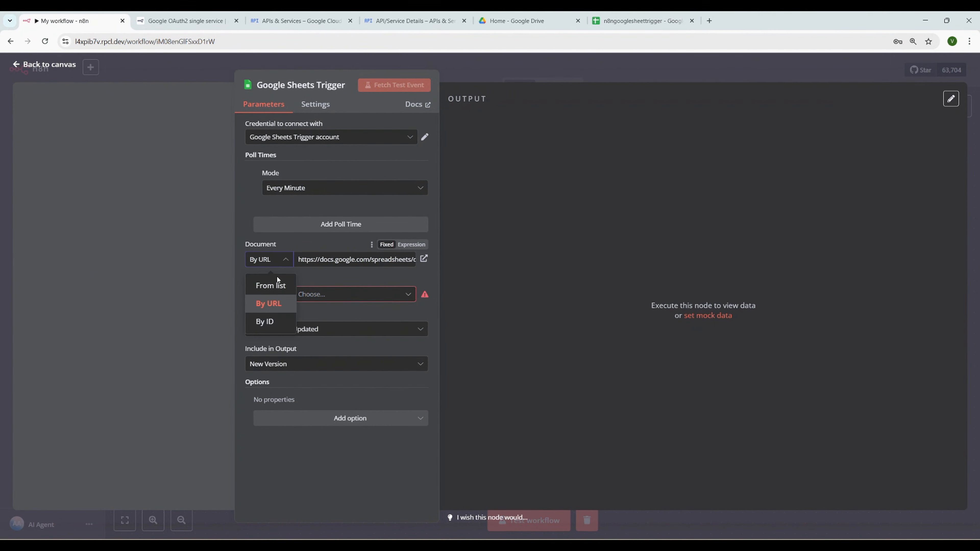
click(278, 284)
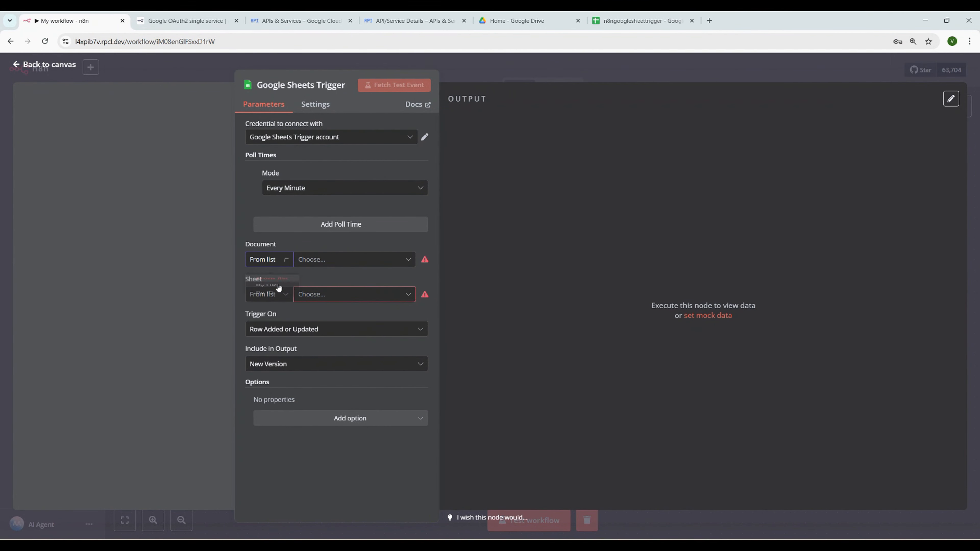
click(335, 261)
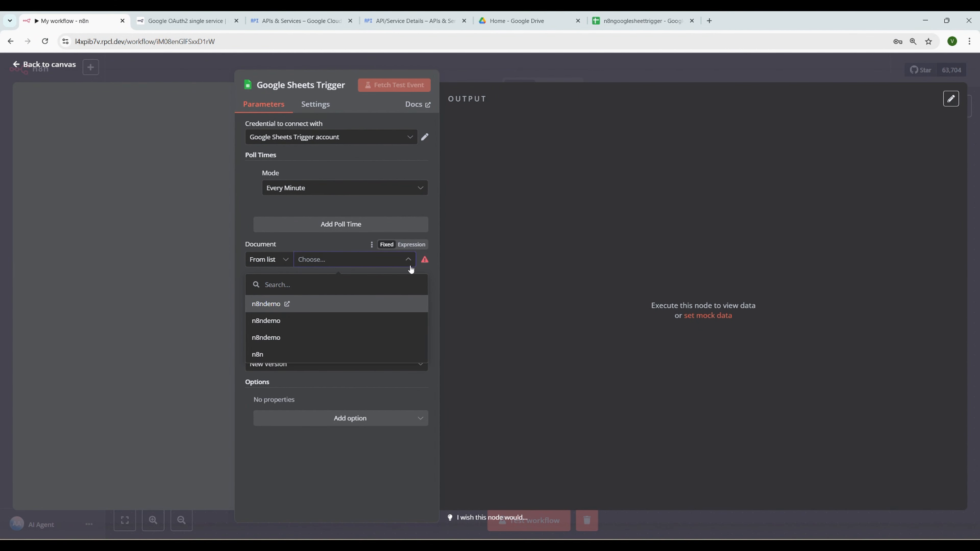
click(316, 257)
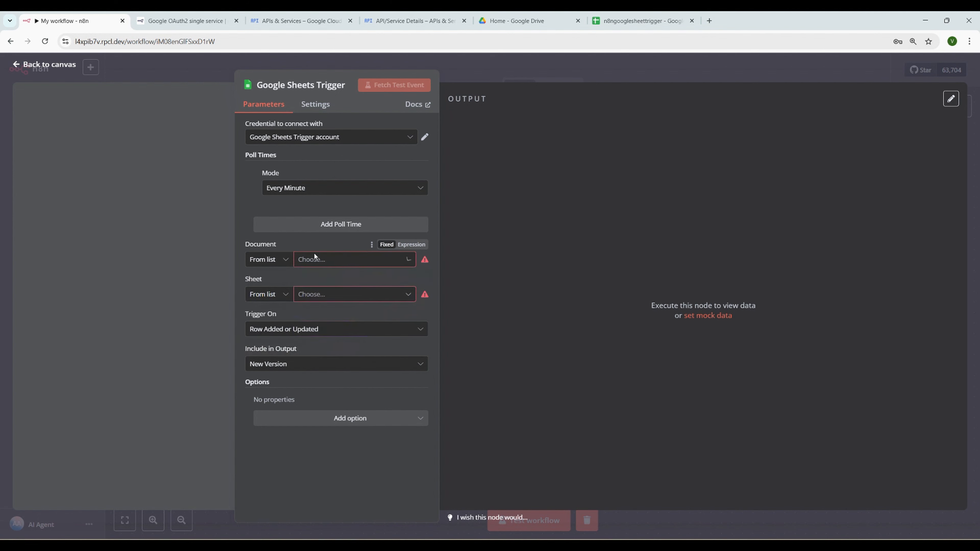
Select n8ndemo as the document, view it in Google Sheets, then reload the n8n page
click(316, 263)
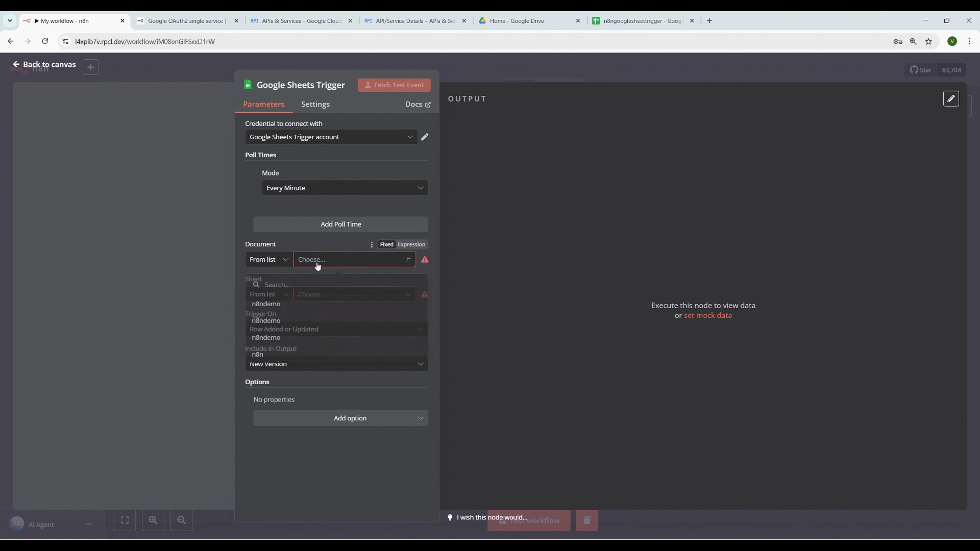
click(295, 304)
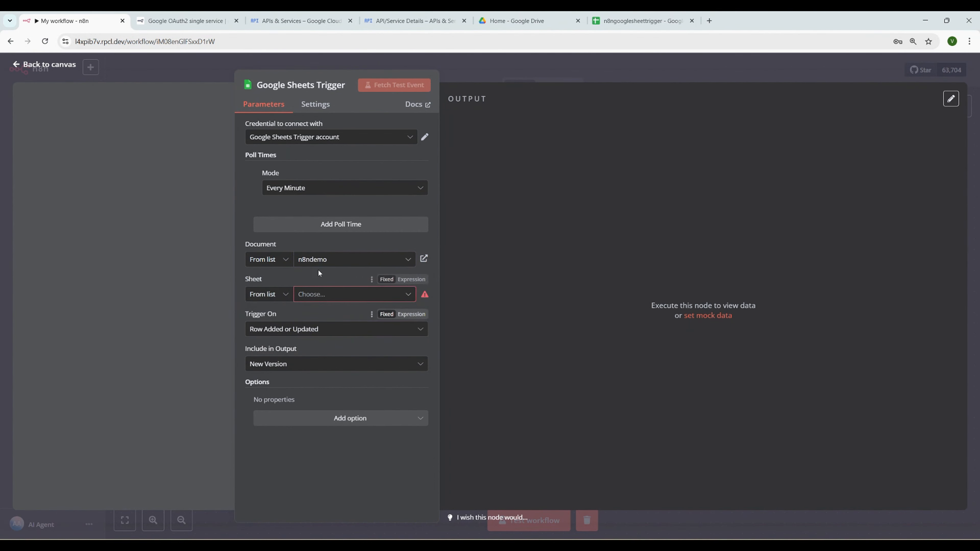
click(323, 261)
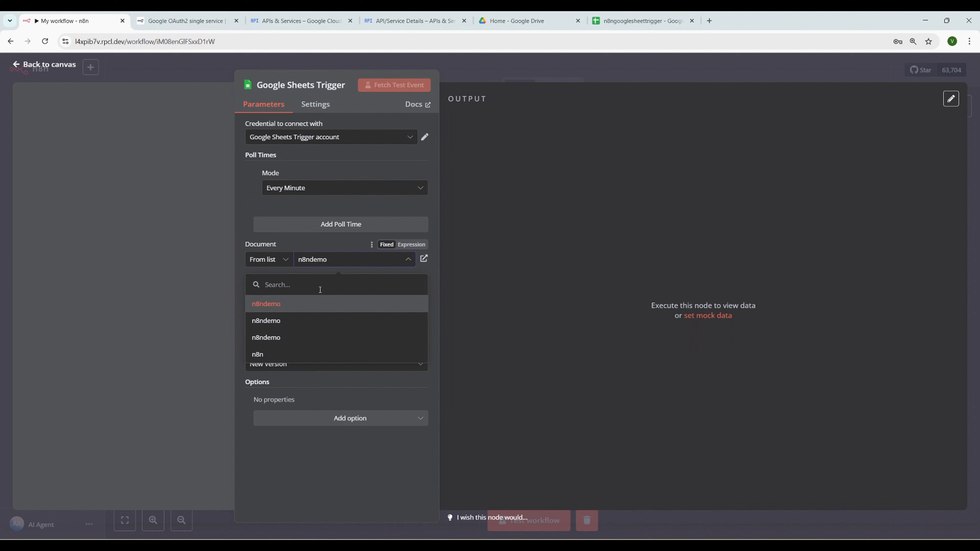
click(287, 305)
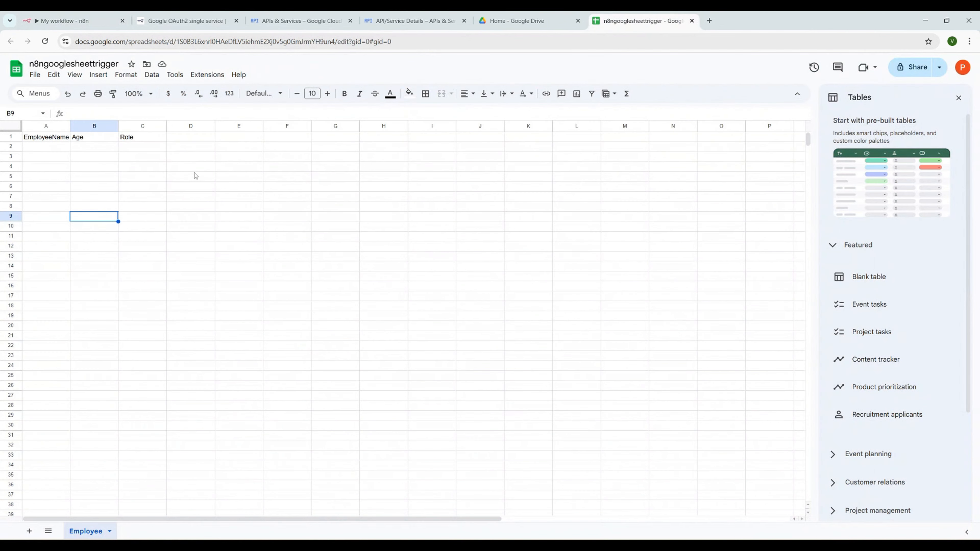
click(58, 21)
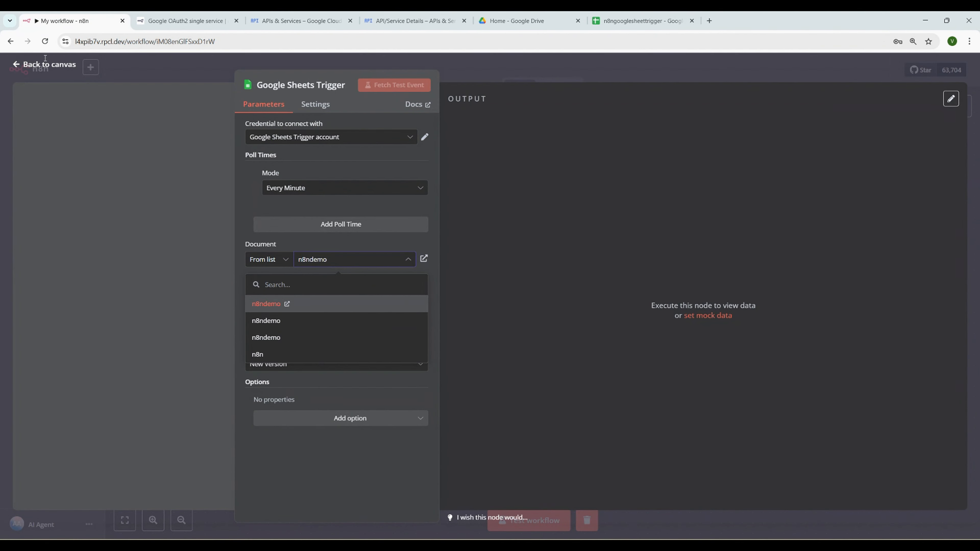
click(45, 42)
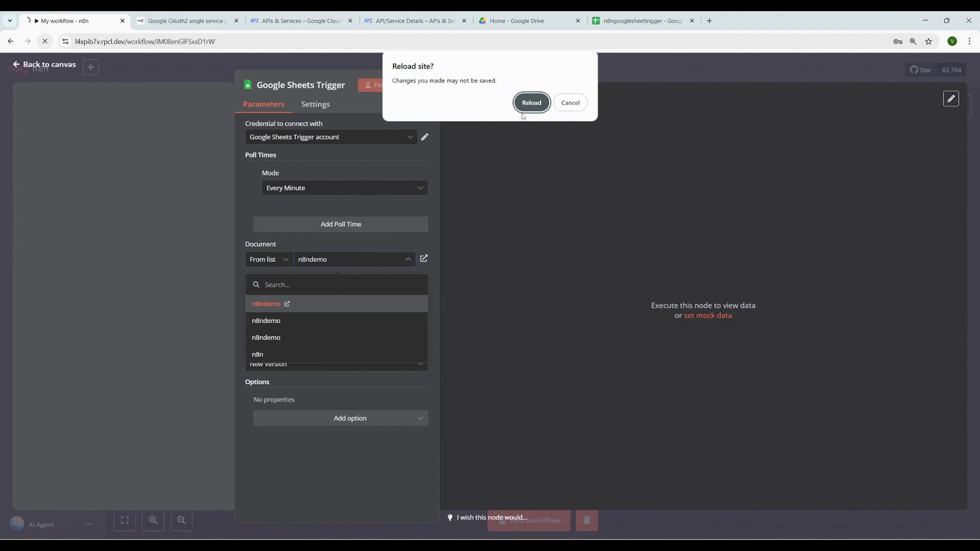
Confirm the page reload and add a Google Sheets app-event trigger as the first step
click(529, 104)
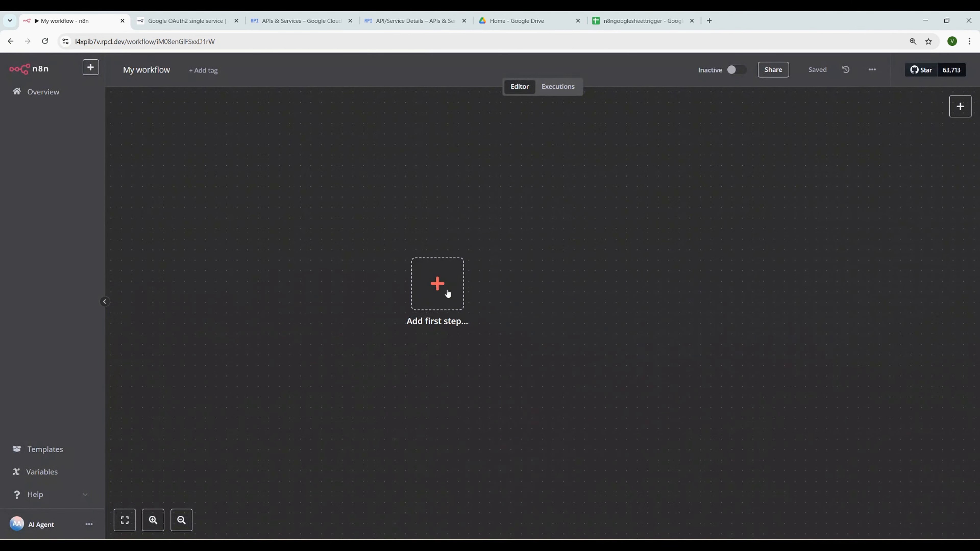
click(448, 295)
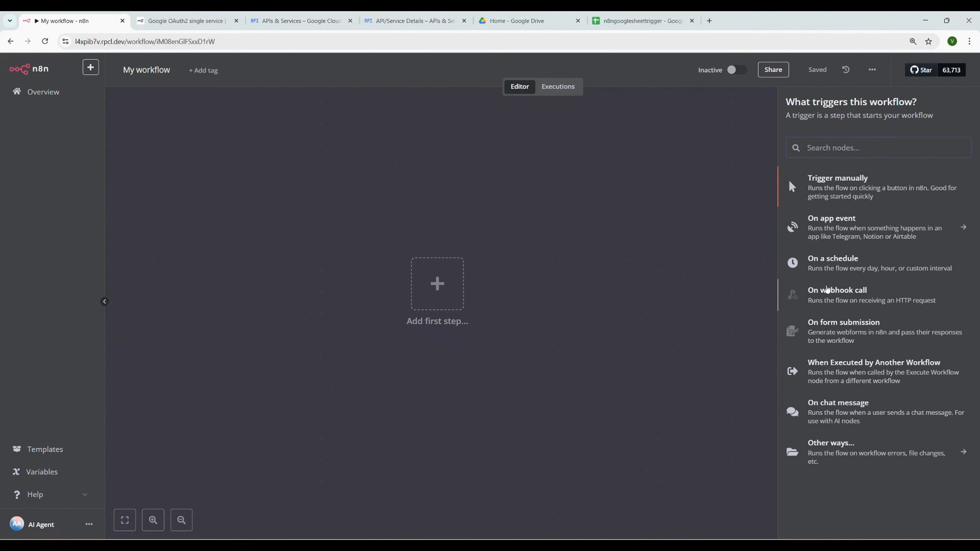
click(846, 228)
text(sheet)
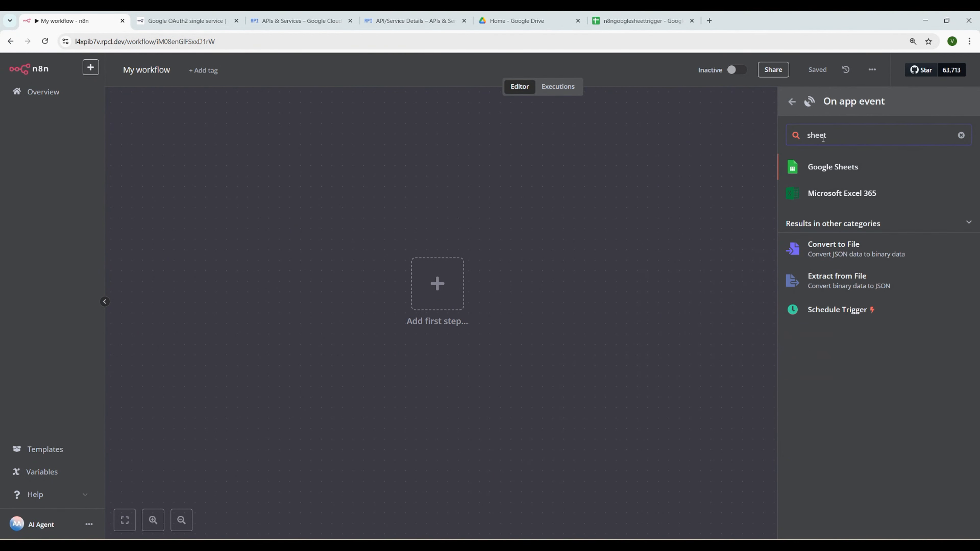
click(833, 167)
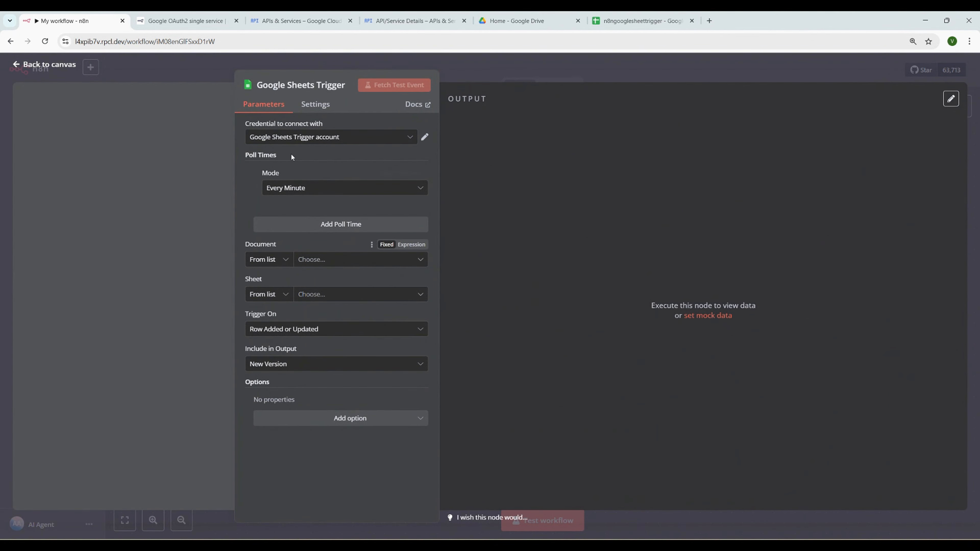
Point the trigger at the Employee sheet of n8ngooglesheettrigger with the existing credential, then test-fetch
click(307, 143)
click(308, 142)
click(283, 261)
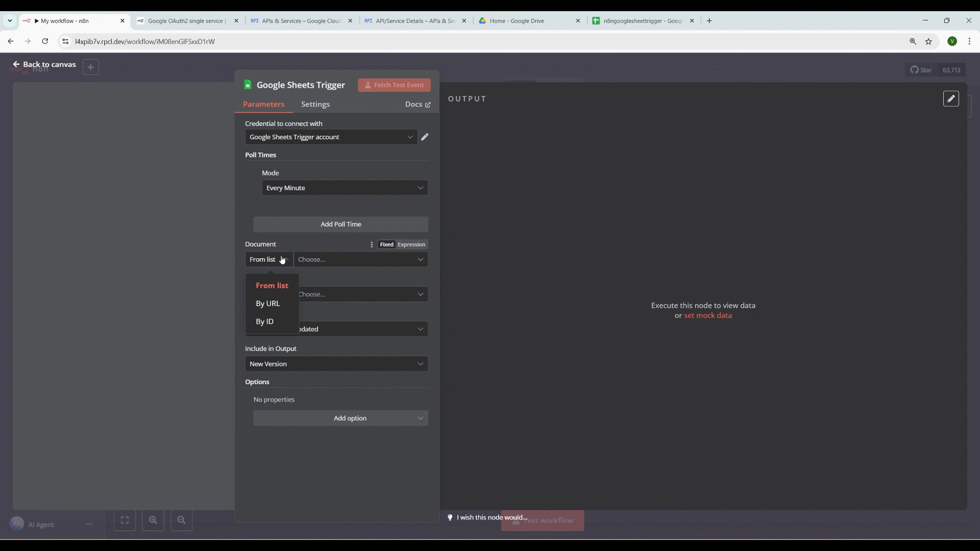
click(313, 260)
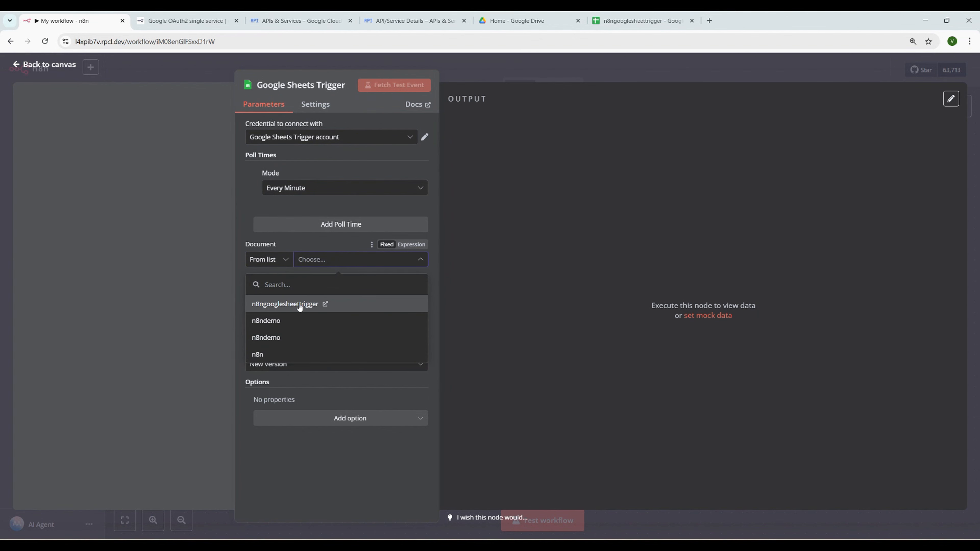
click(297, 308)
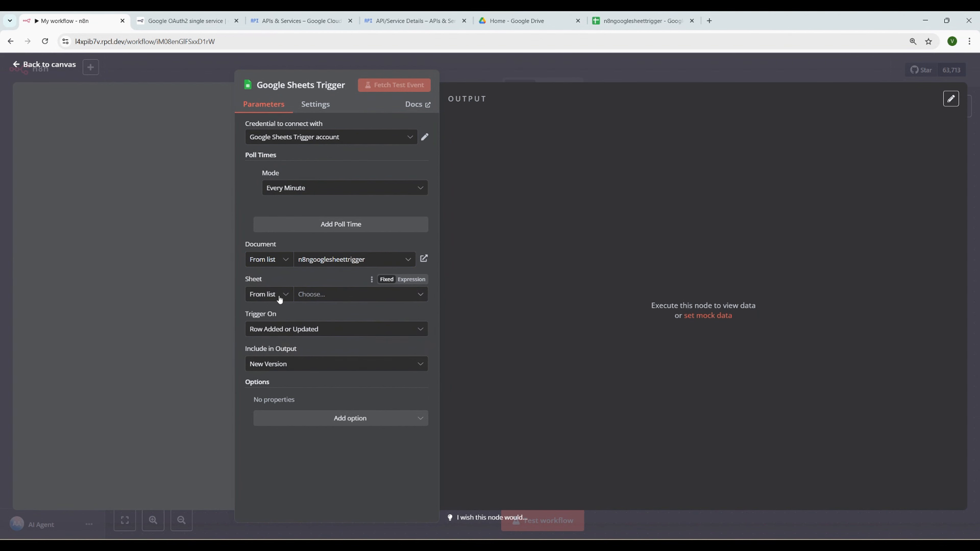
click(316, 296)
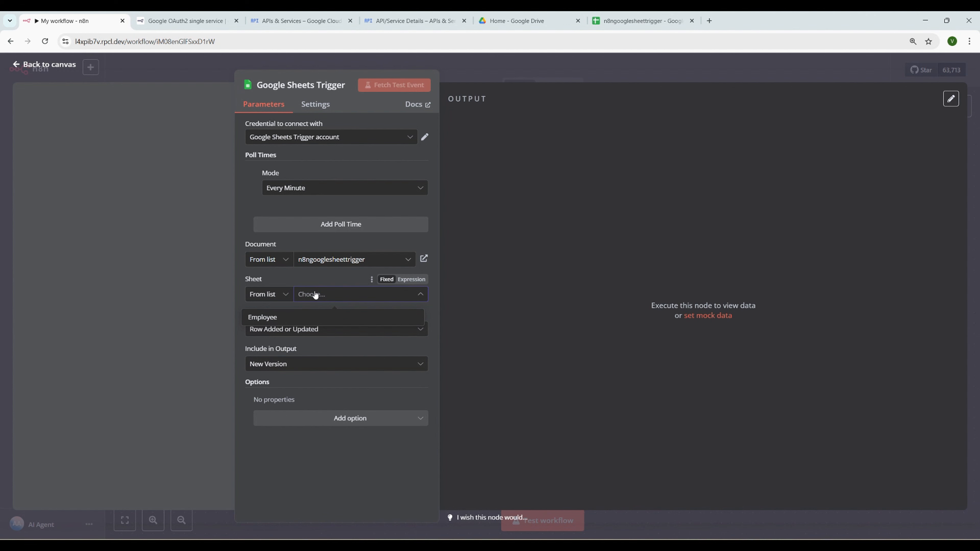
click(290, 319)
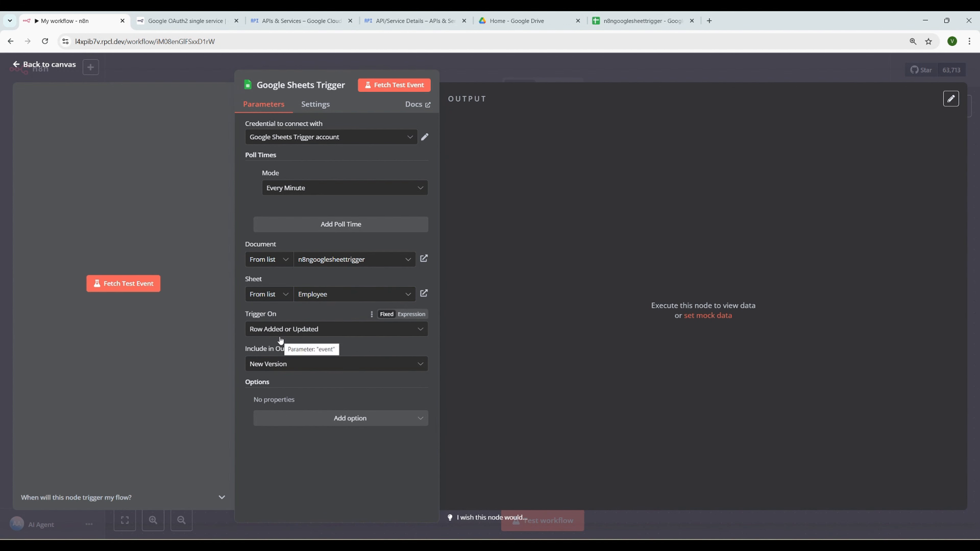
click(131, 284)
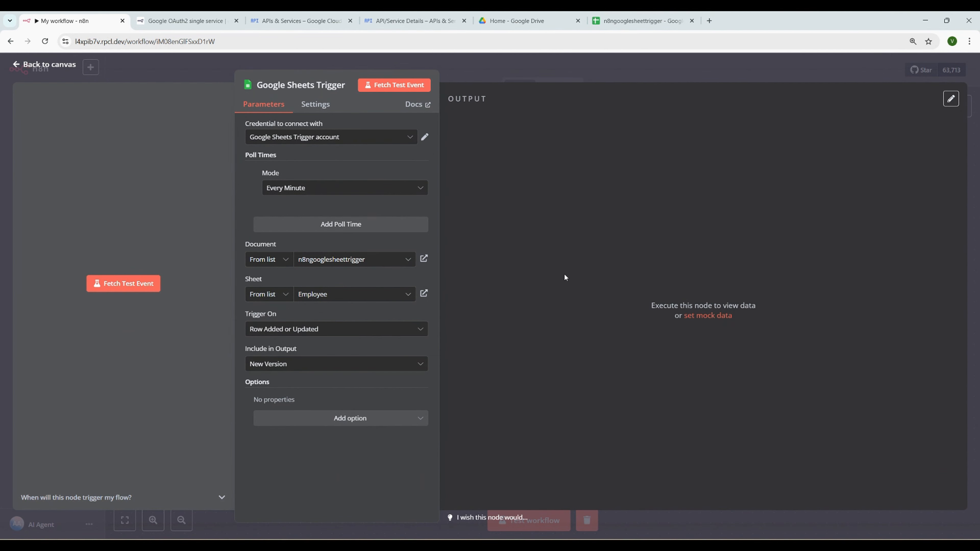
Fill row 2 of the Employee sheet with an employee name, age 25 and role Junior Developer
click(618, 23)
click(54, 149)
text(John)
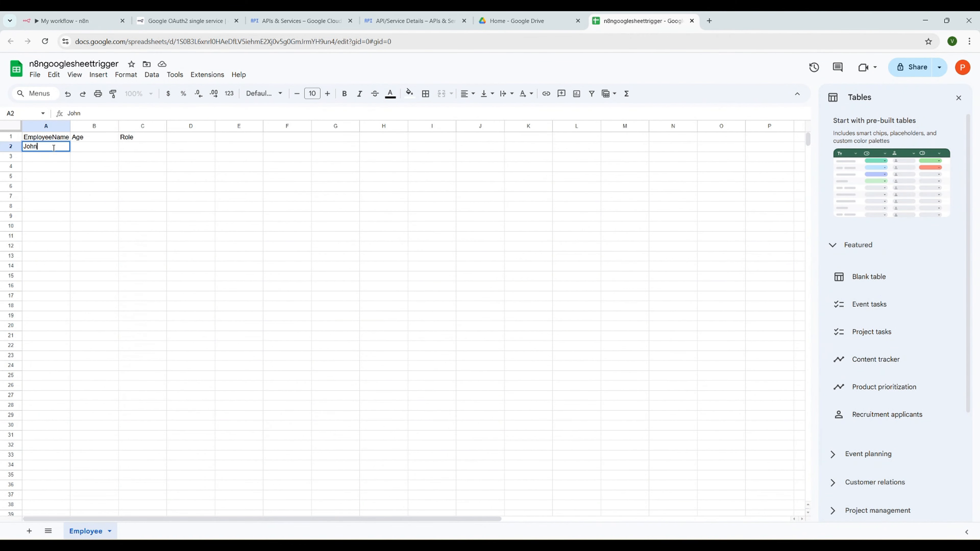
click(100, 152)
text(25)
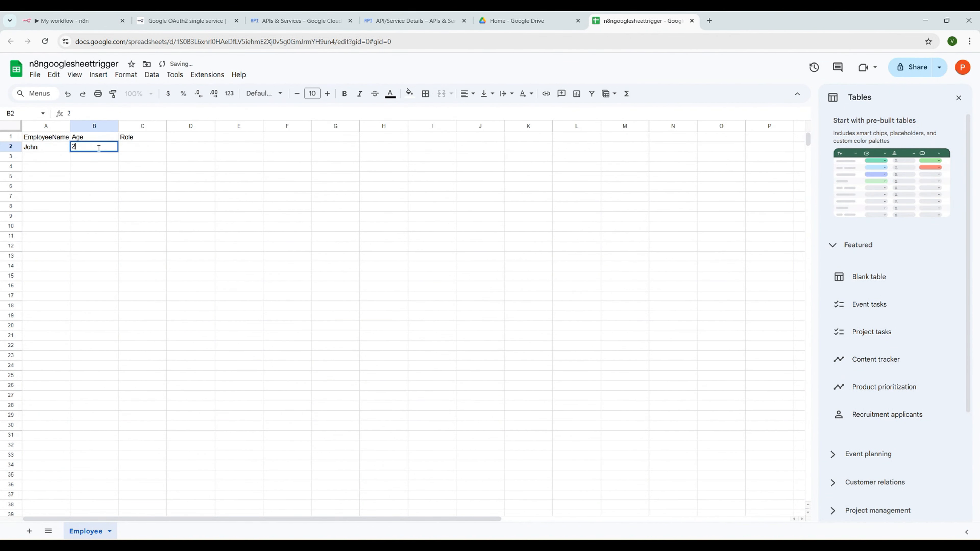
click(149, 148)
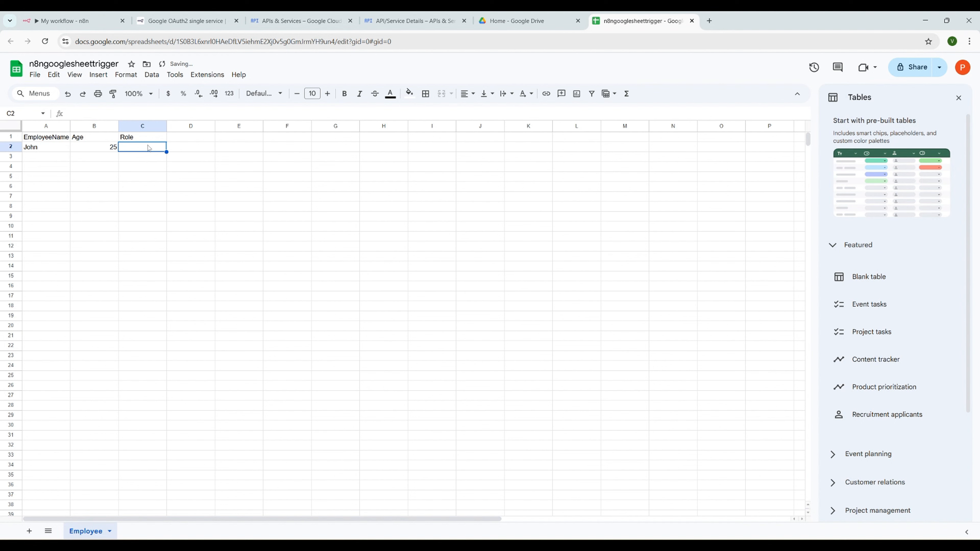
text(Junior)
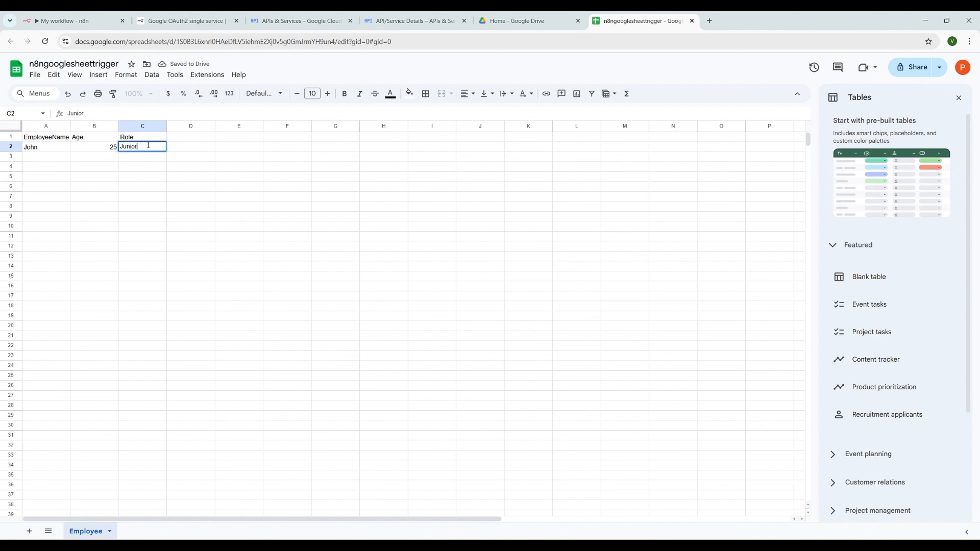
text( Developer)
double_click(149, 146)
text(Developer)
click(49, 158)
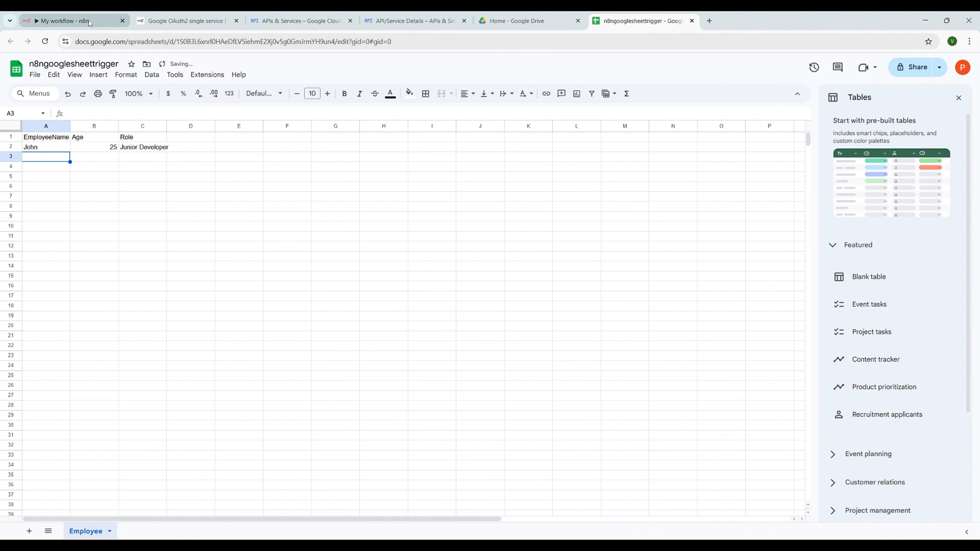
Fetch a test event in the Google Sheets Trigger to load the new sample row
click(77, 23)
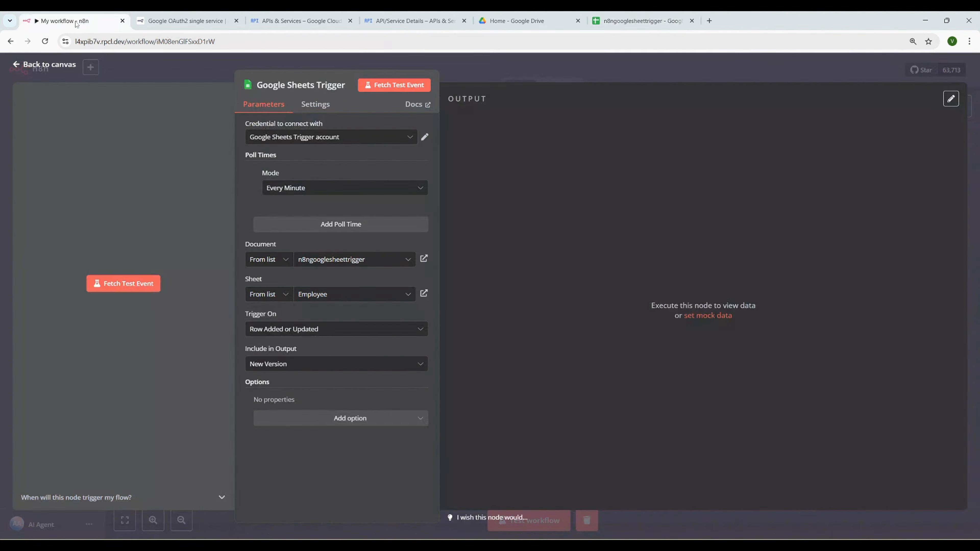
click(143, 286)
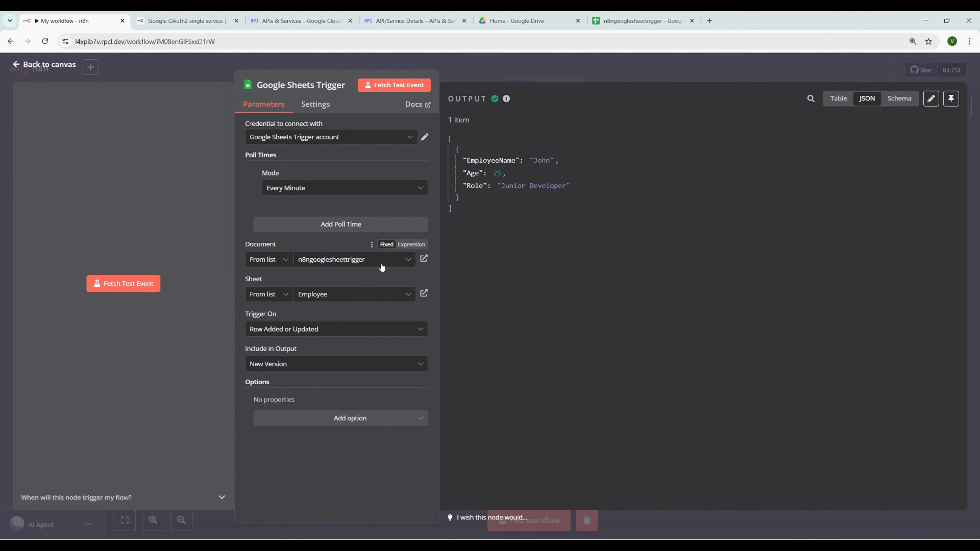
click(628, 26)
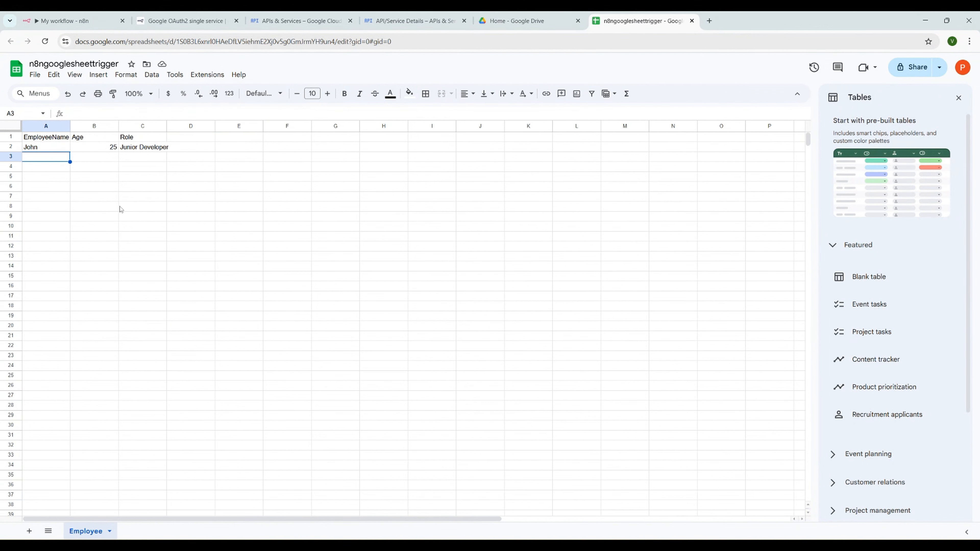
click(63, 21)
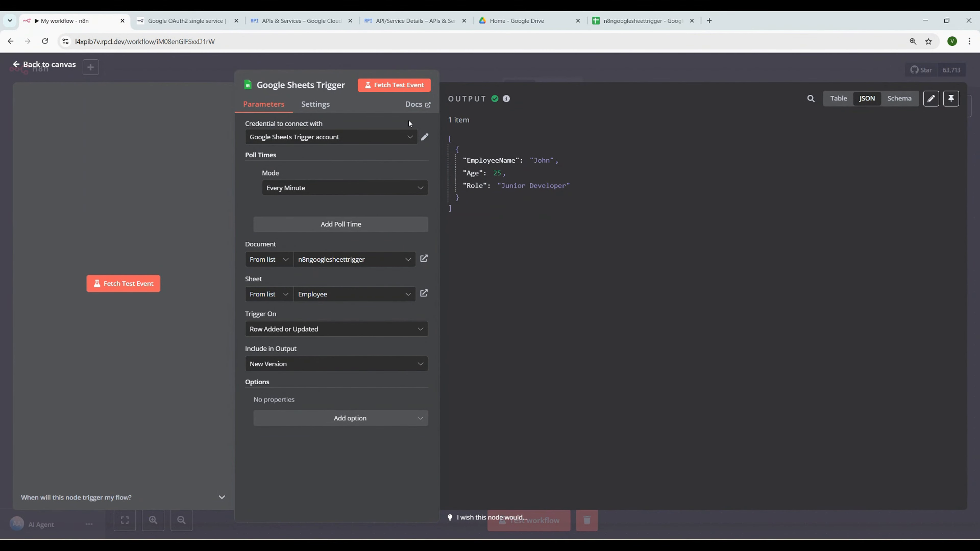
Keep the poll time at Every Minute and close the trigger panel to the canvas
click(300, 192)
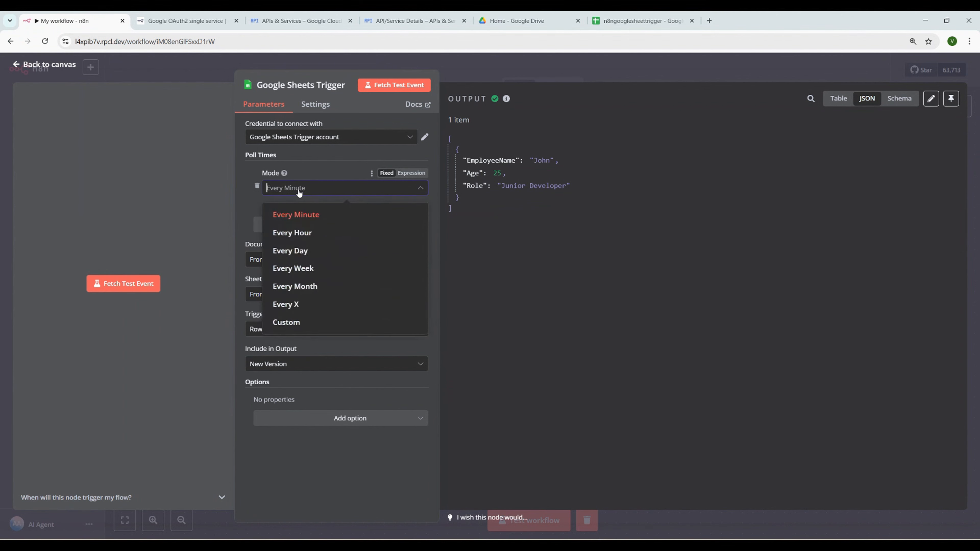
click(304, 323)
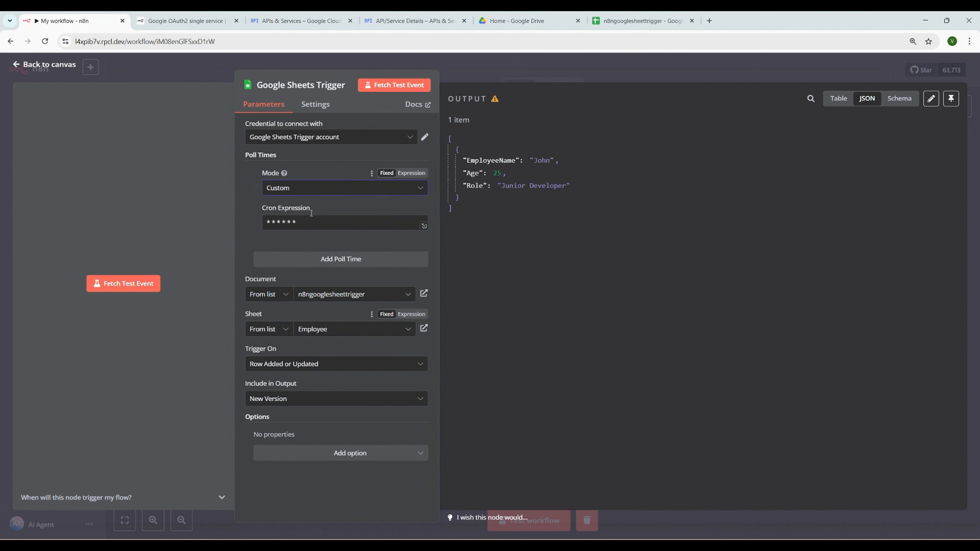
click(305, 191)
click(302, 214)
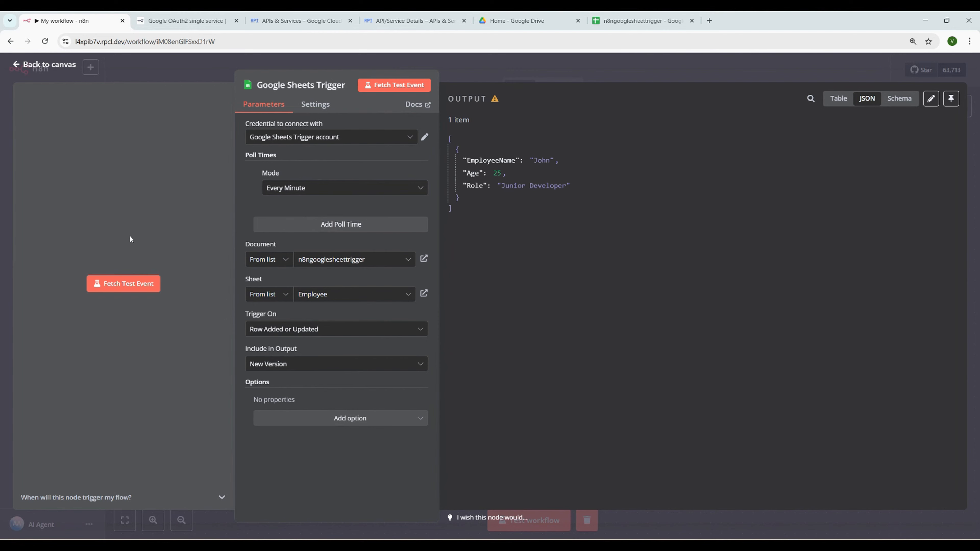
click(70, 72)
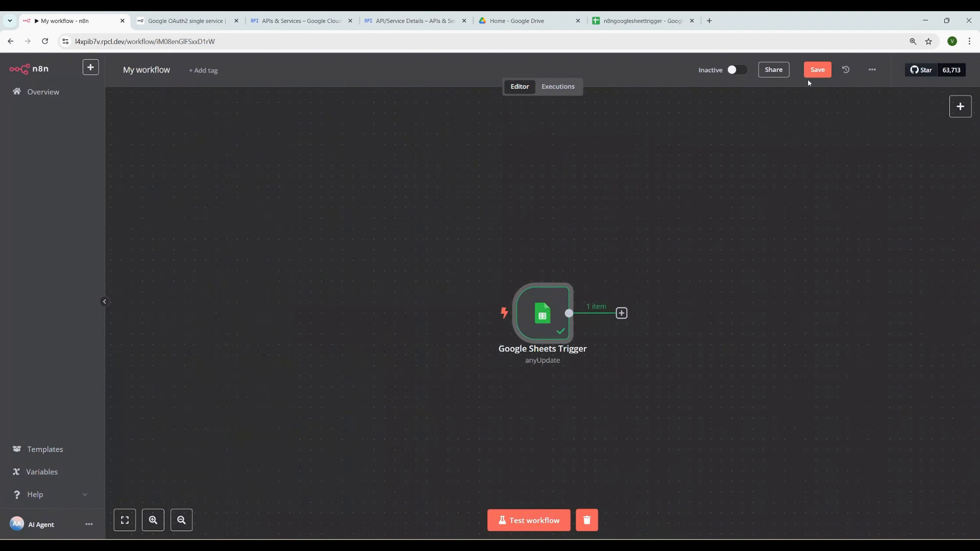
Save the workflow, switch it to Active, and check its Executions list
click(811, 73)
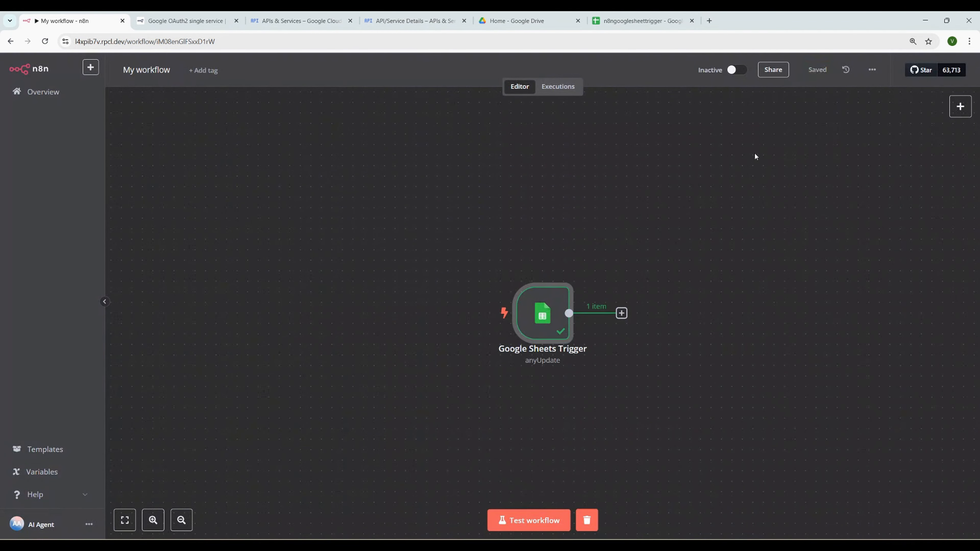
click(736, 71)
click(558, 88)
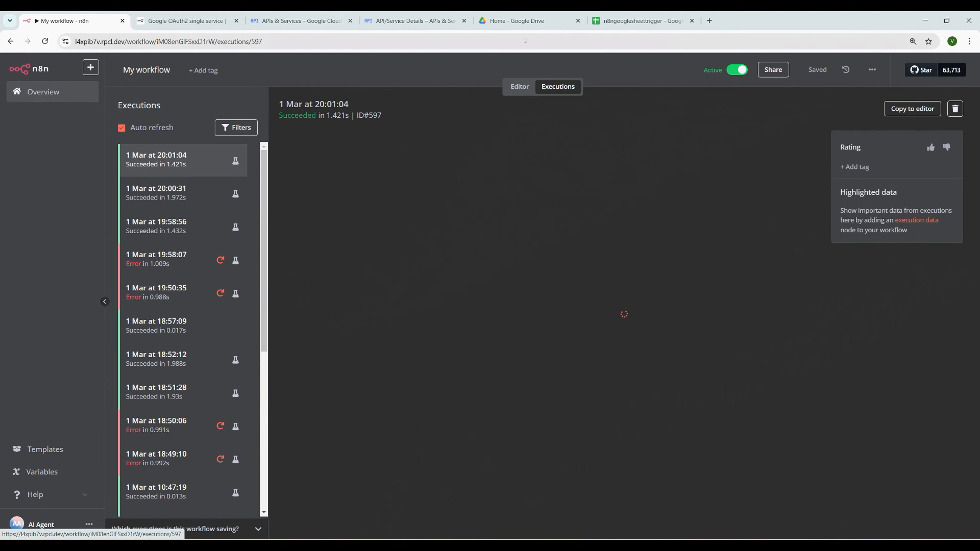
click(626, 22)
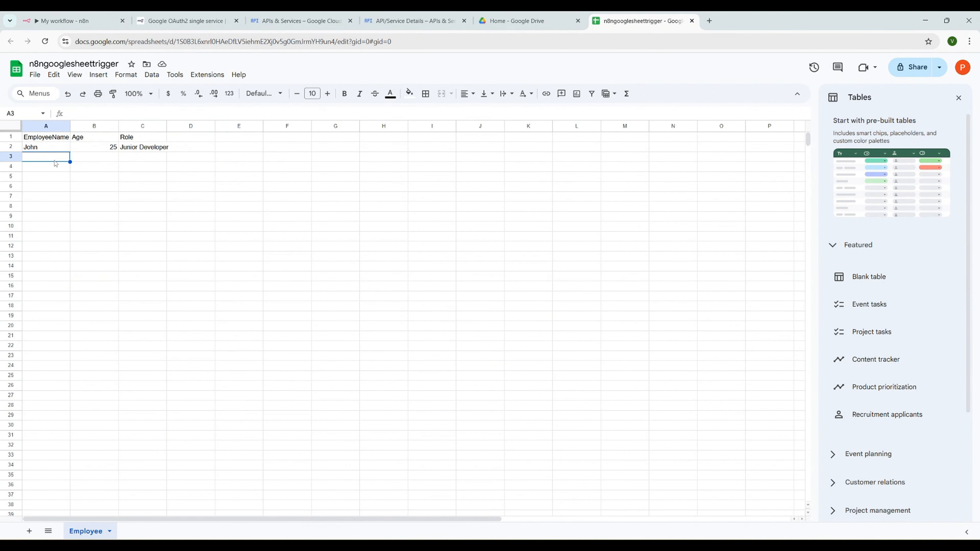
Enter row 3 with an employee name, age 45 and role Manager, then return to n8n
text(Doe)
key(Tab)
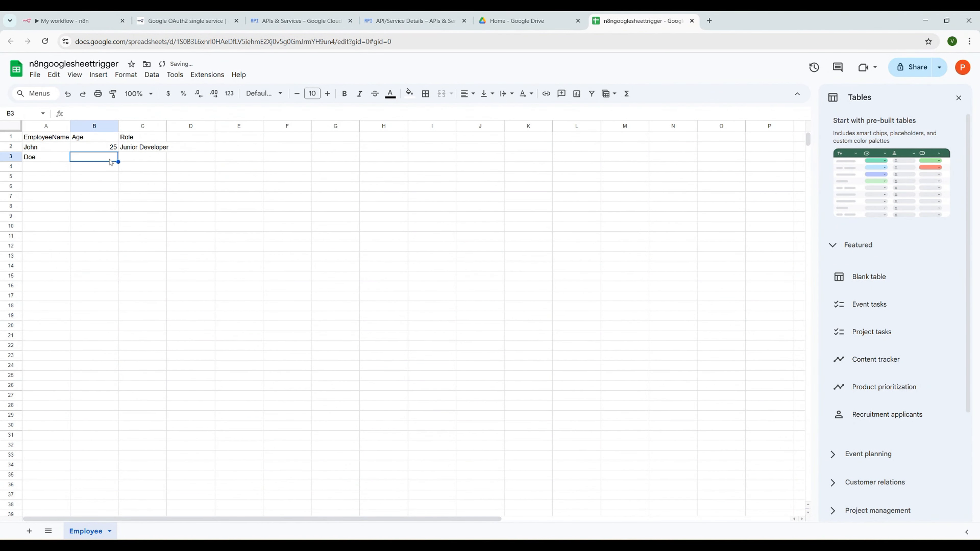
text(45)
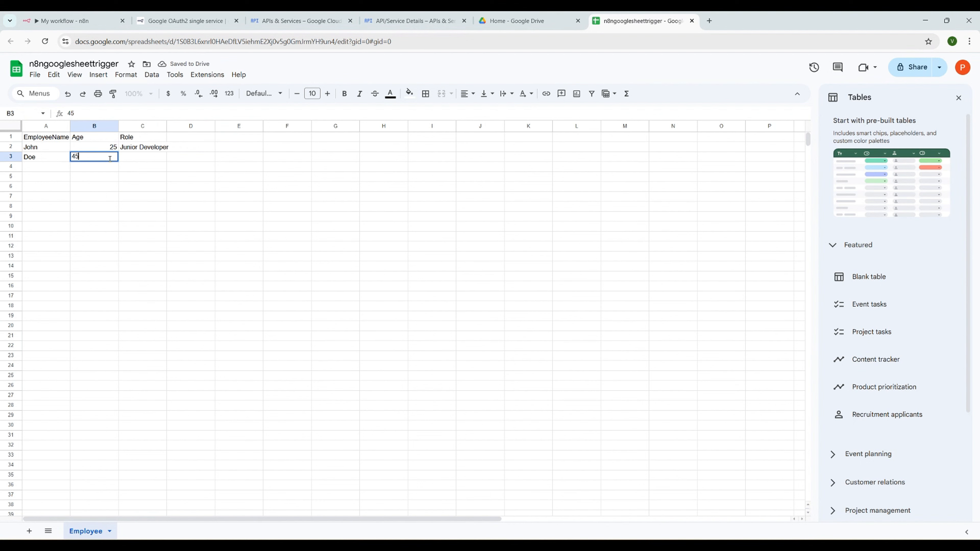
click(135, 157)
text(Manager)
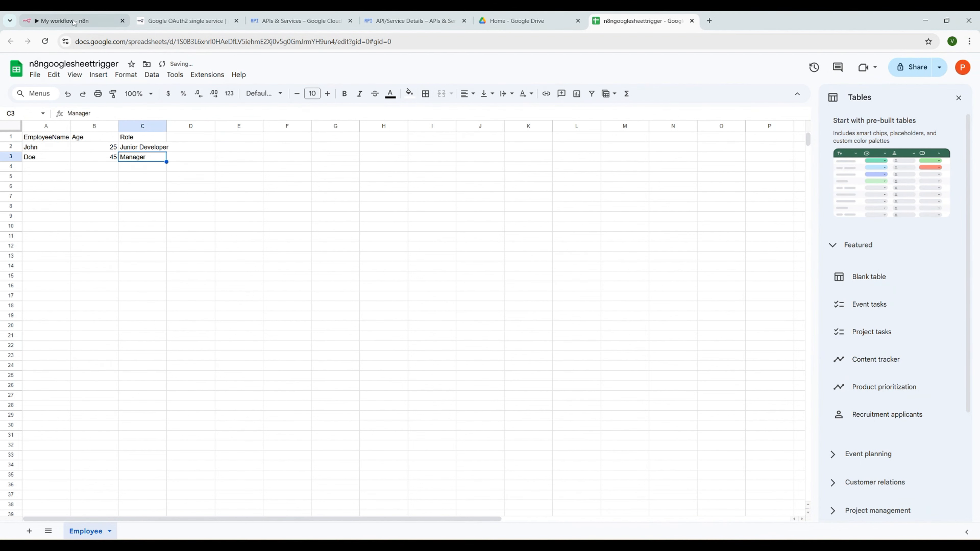
click(57, 20)
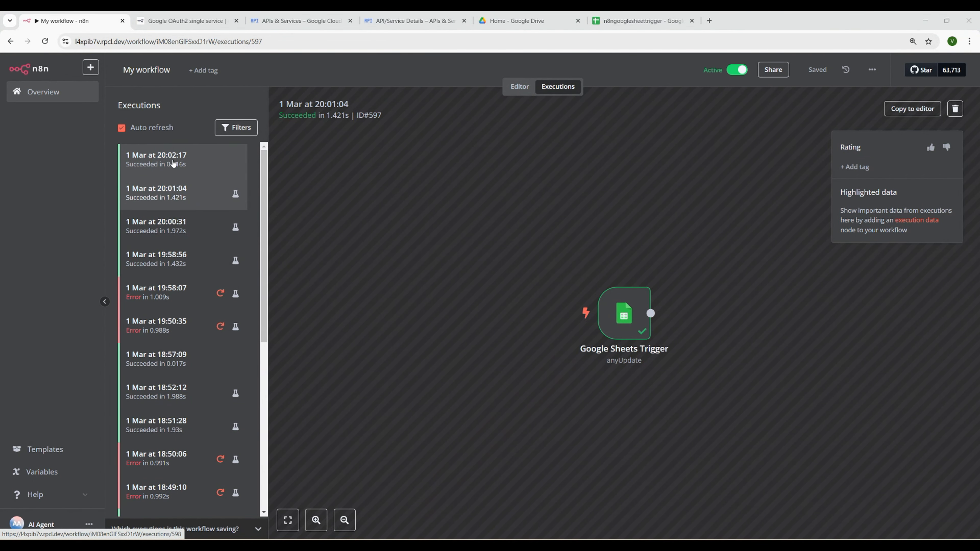
Inspect the 20:02:17 execution's trigger output for row 3, then move the trigger node left in the editor
click(173, 164)
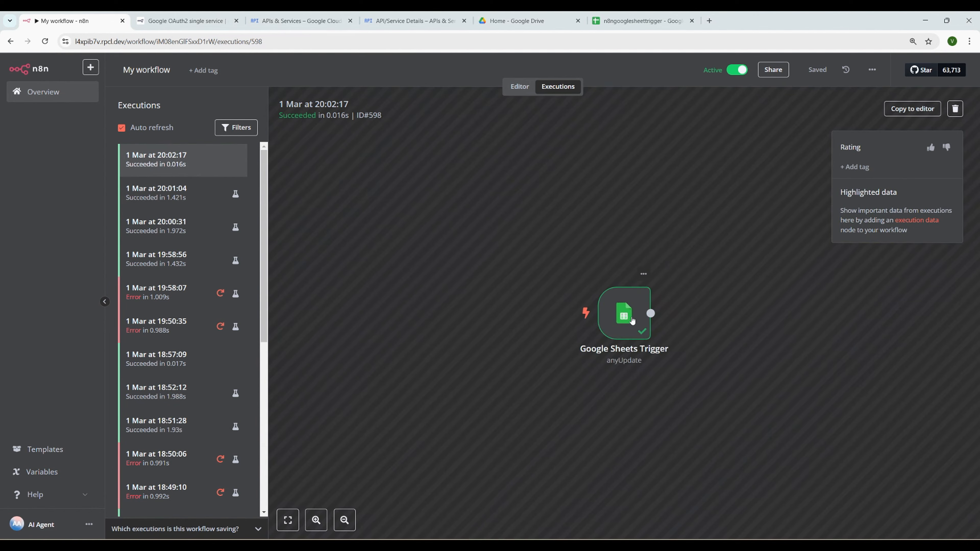
double_click(627, 317)
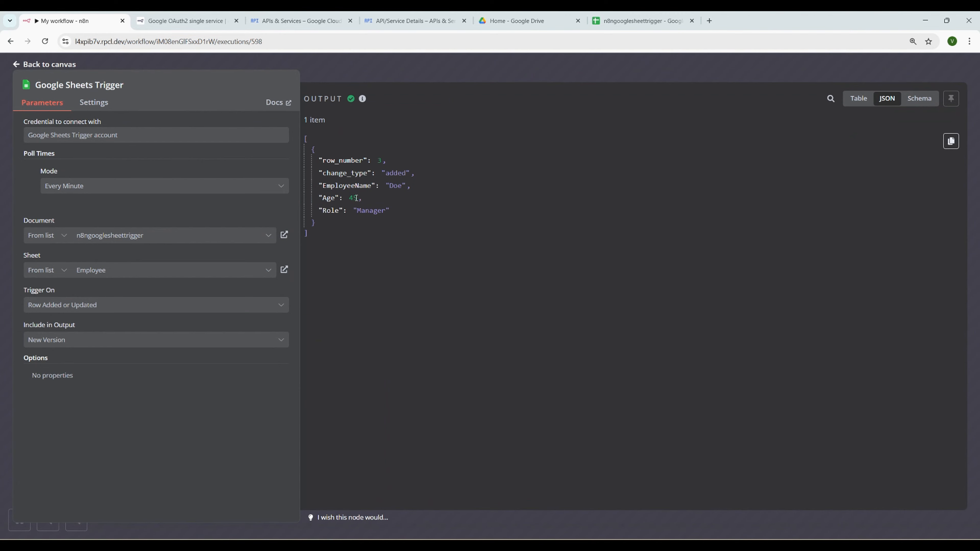
click(57, 69)
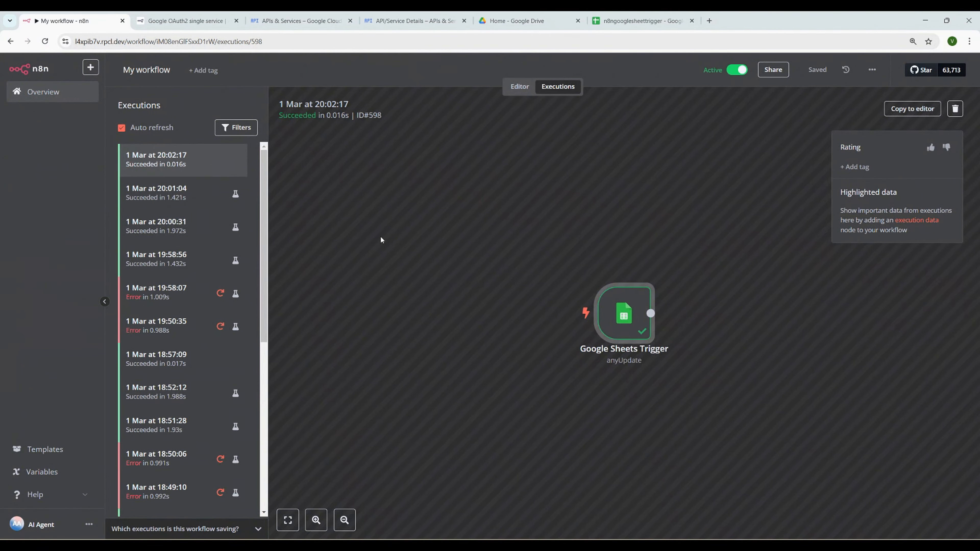
click(520, 94)
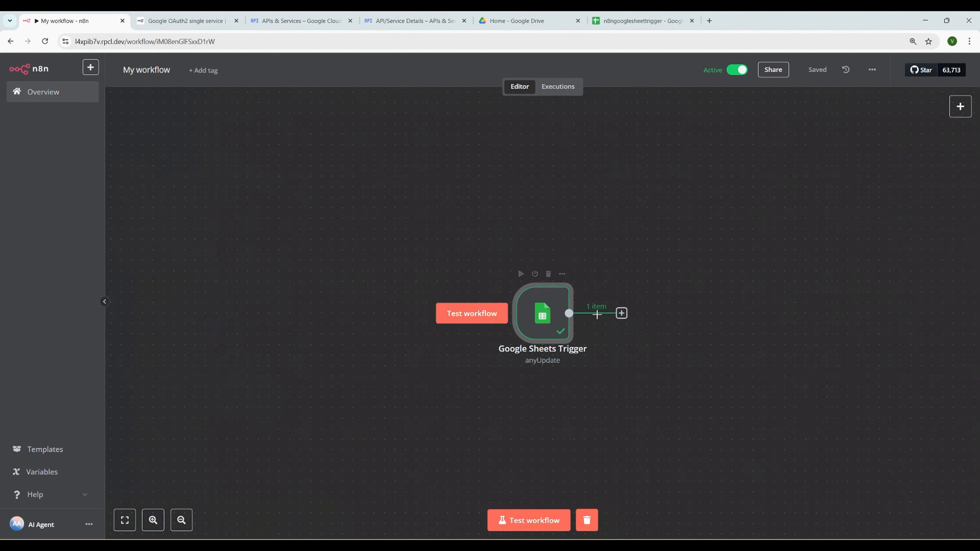
drag(557, 328, 367, 246)
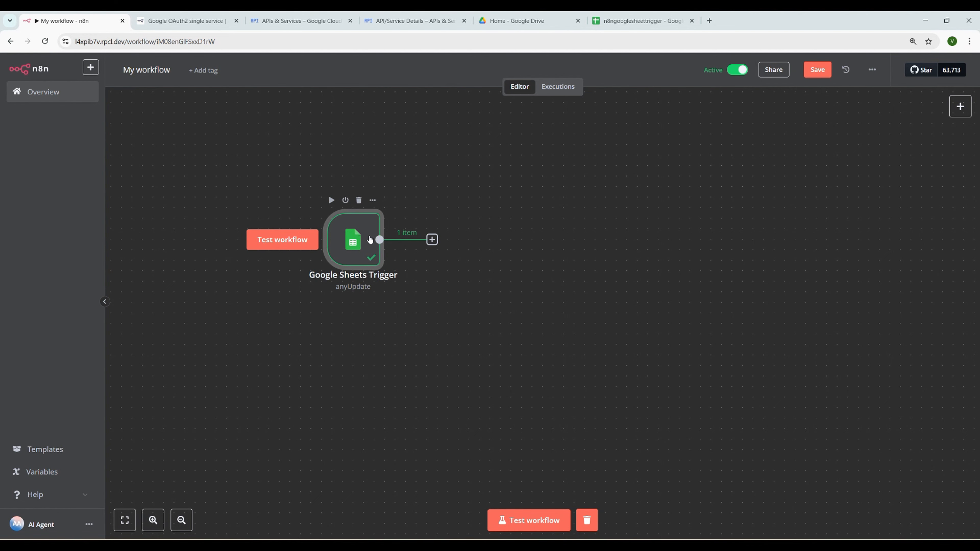
Delete the Google Sheets Trigger node and browse the On app event trigger list
click(358, 200)
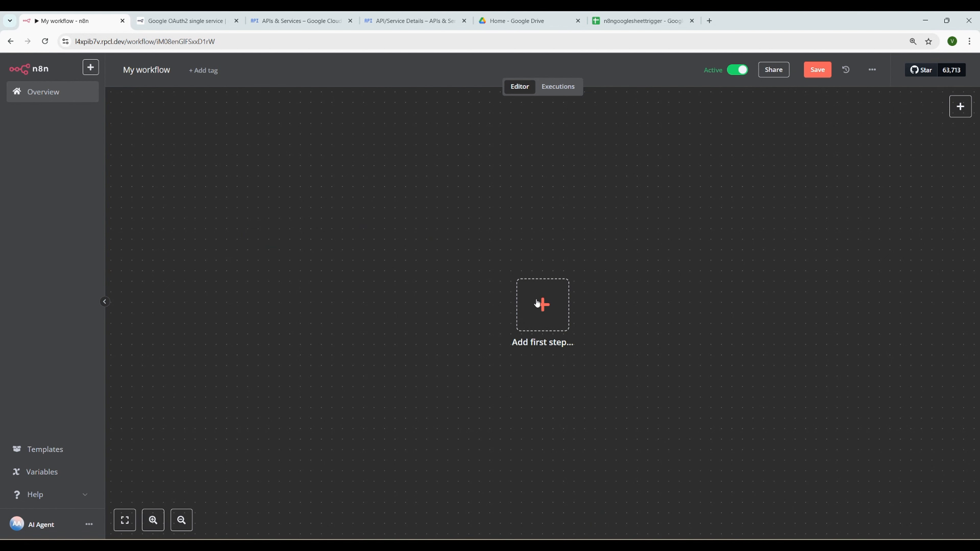
click(549, 309)
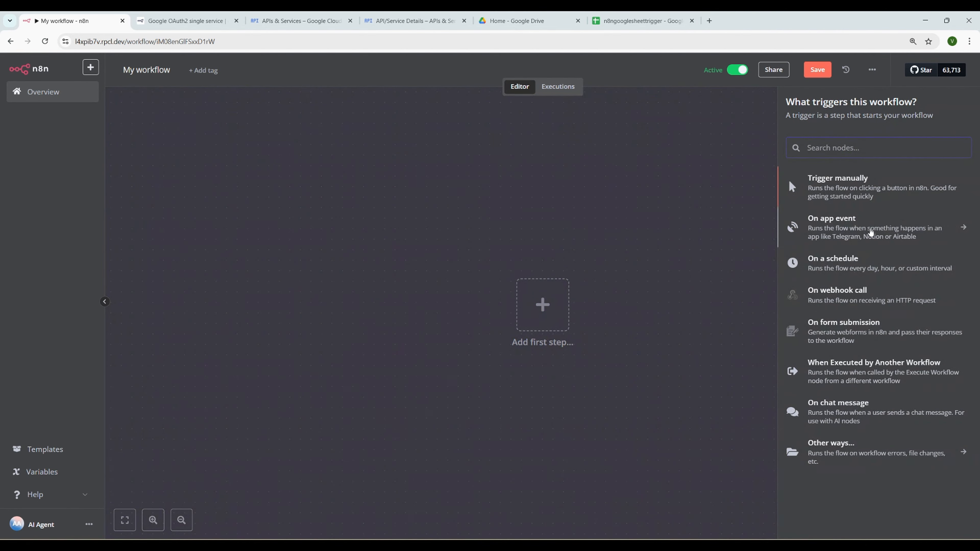
click(852, 228)
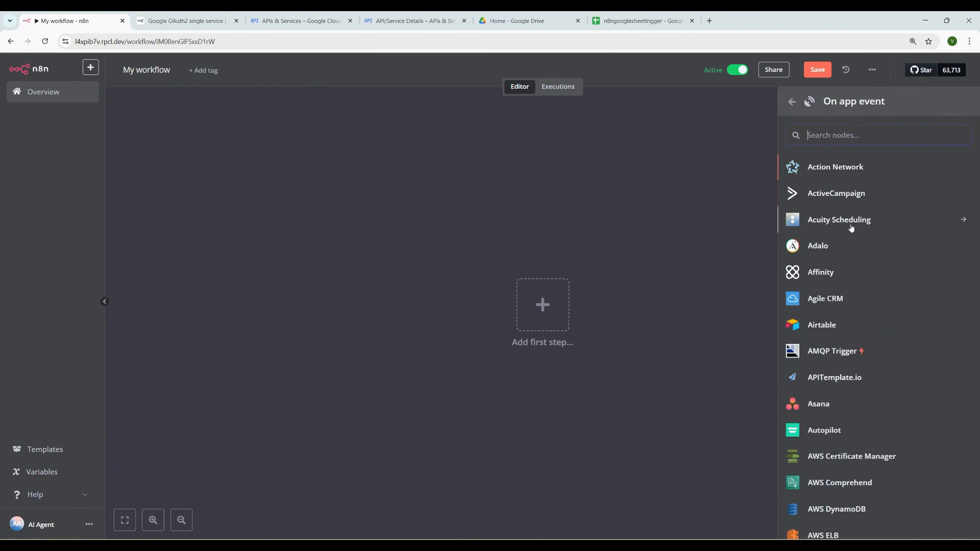
scroll(873, 332, down, 5)
scroll(873, 331, up, 5)
scroll(875, 330, down, 6)
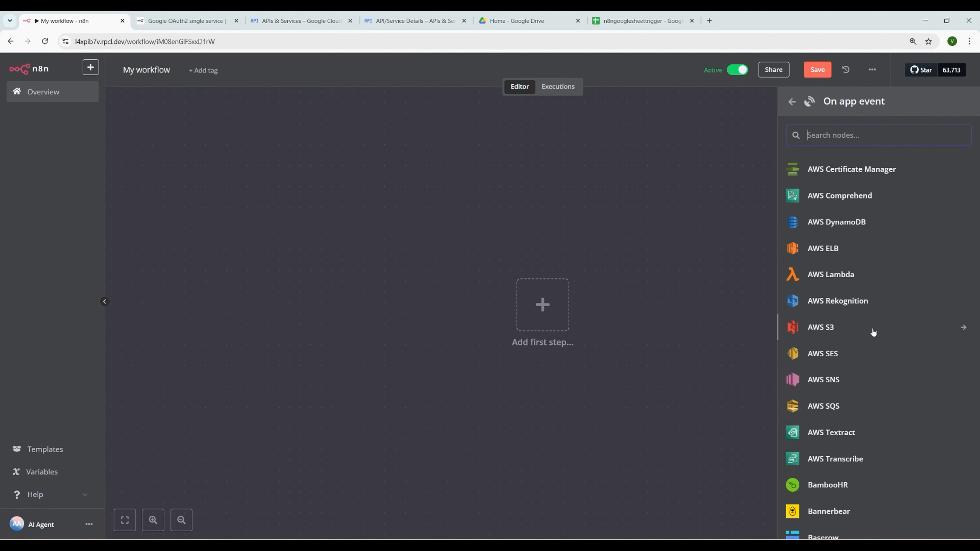
scroll(874, 332, down, 10)
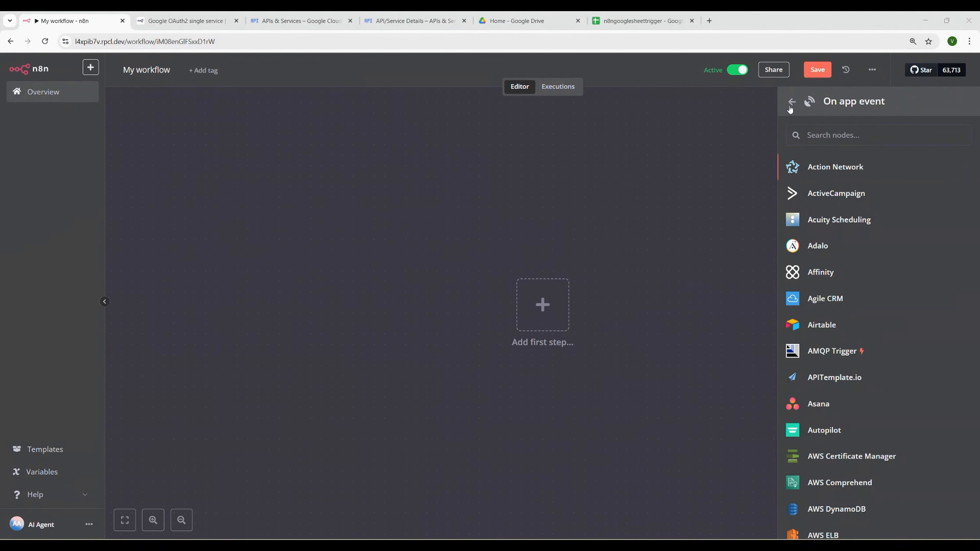
click(793, 104)
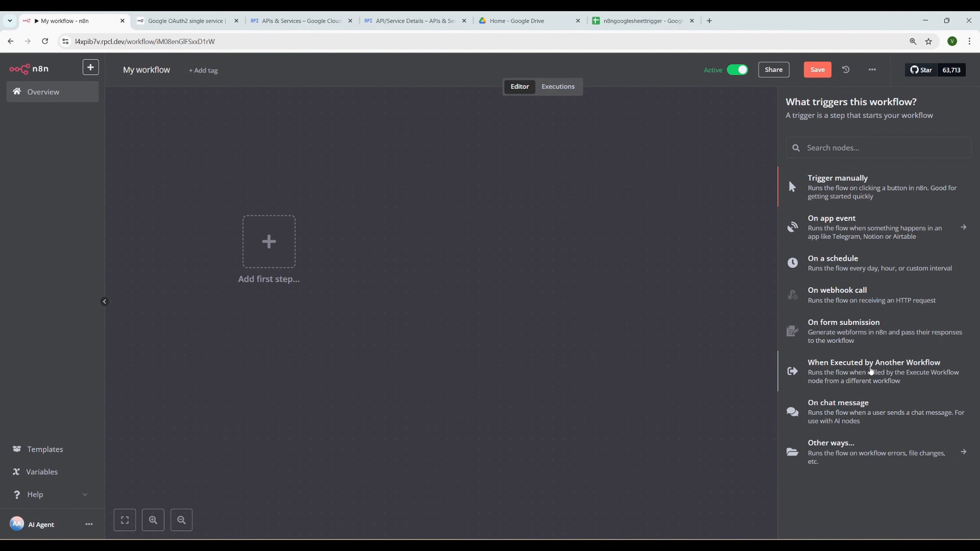
Try a When Executed by Another Workflow trigger, then delete it from the canvas
click(869, 372)
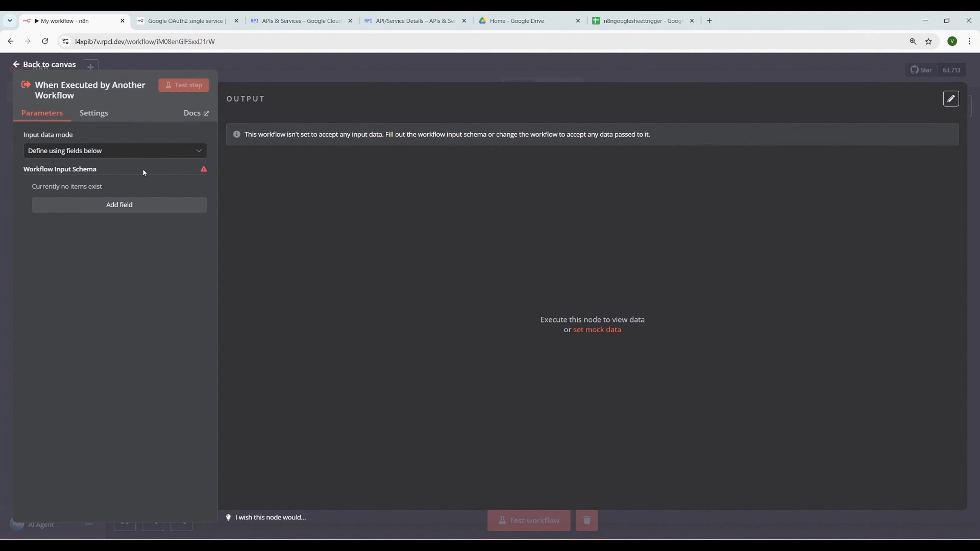
click(39, 67)
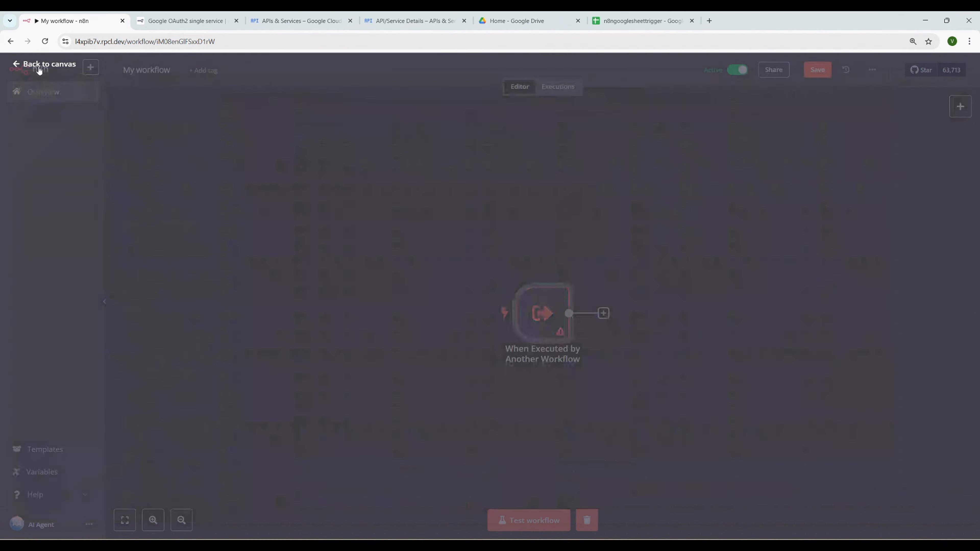
mouse_move(569, 344)
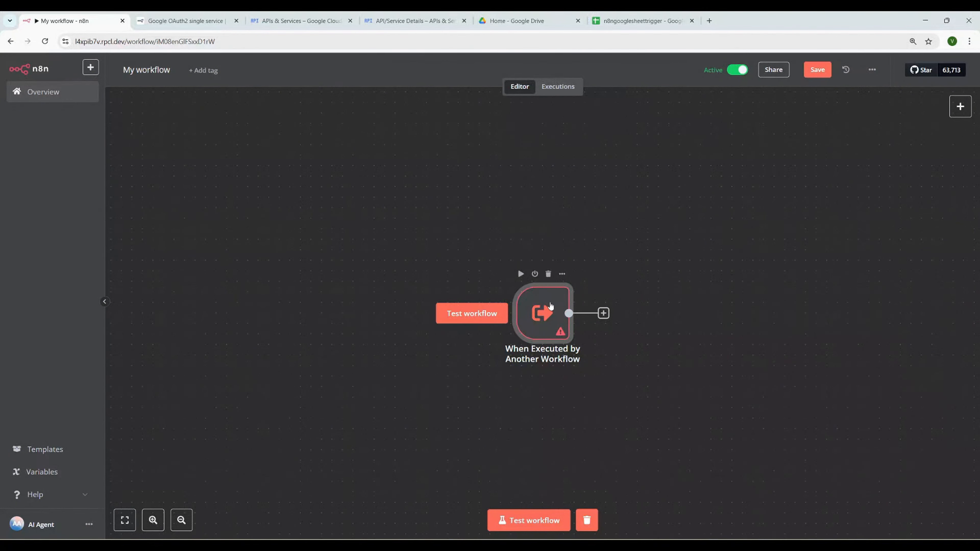
click(548, 275)
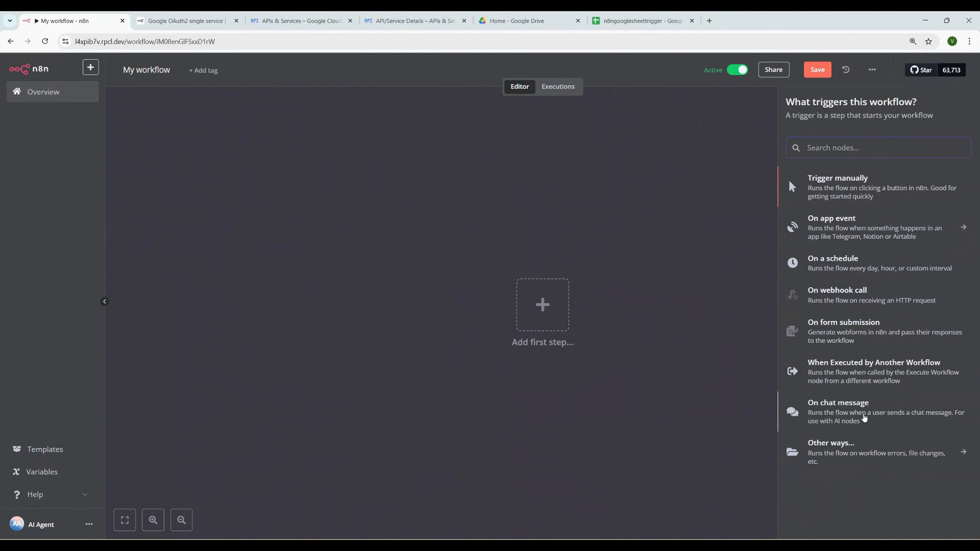
Browse the Other ways... trigger options and return to the main trigger list
click(543, 305)
click(856, 453)
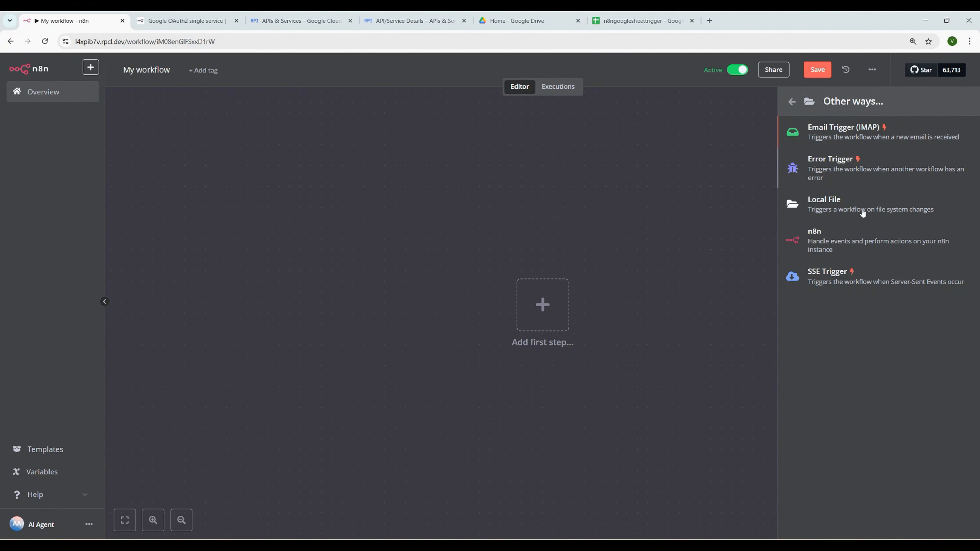
click(792, 103)
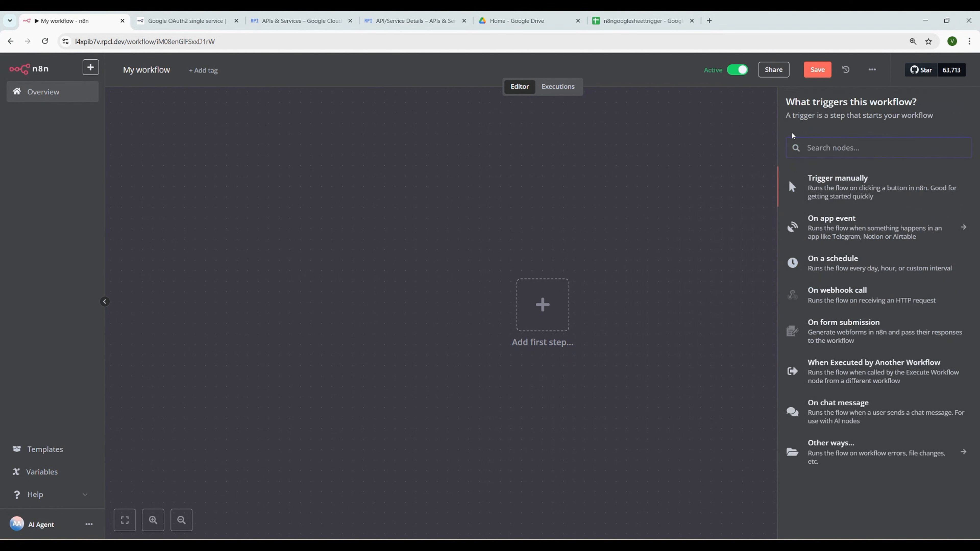